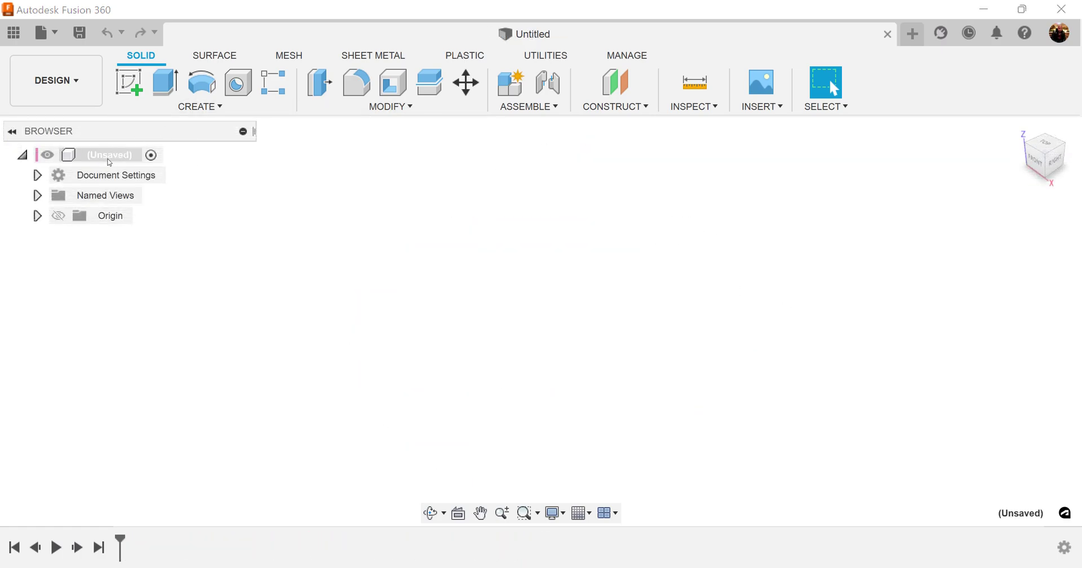
Create a new internal standard component under the root of the design and activate it.
right_click(114, 158)
click(147, 167)
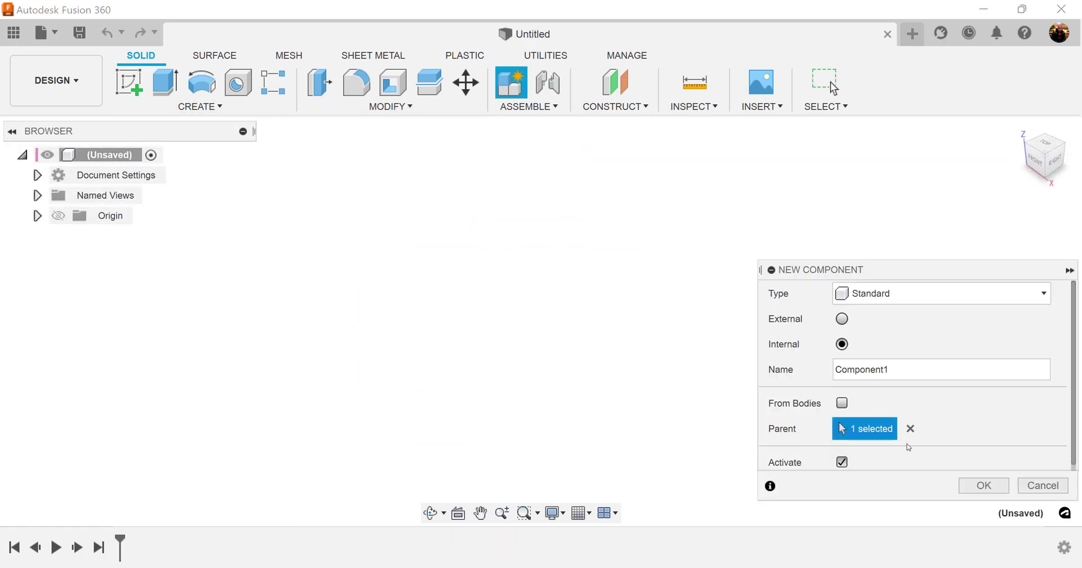
click(989, 485)
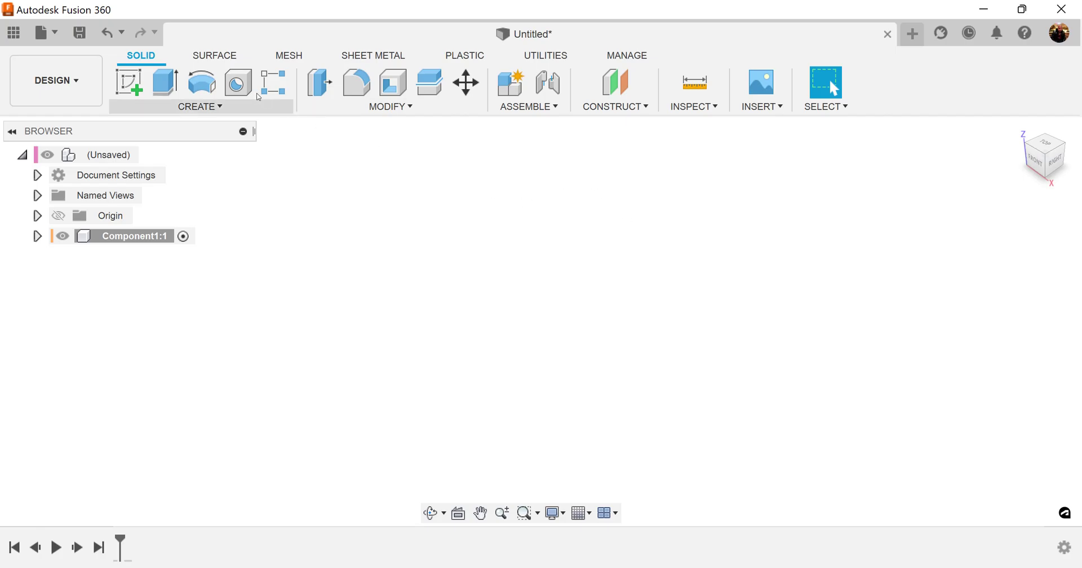
Start a sketch on the vertical plane that faces the right view.
click(1056, 163)
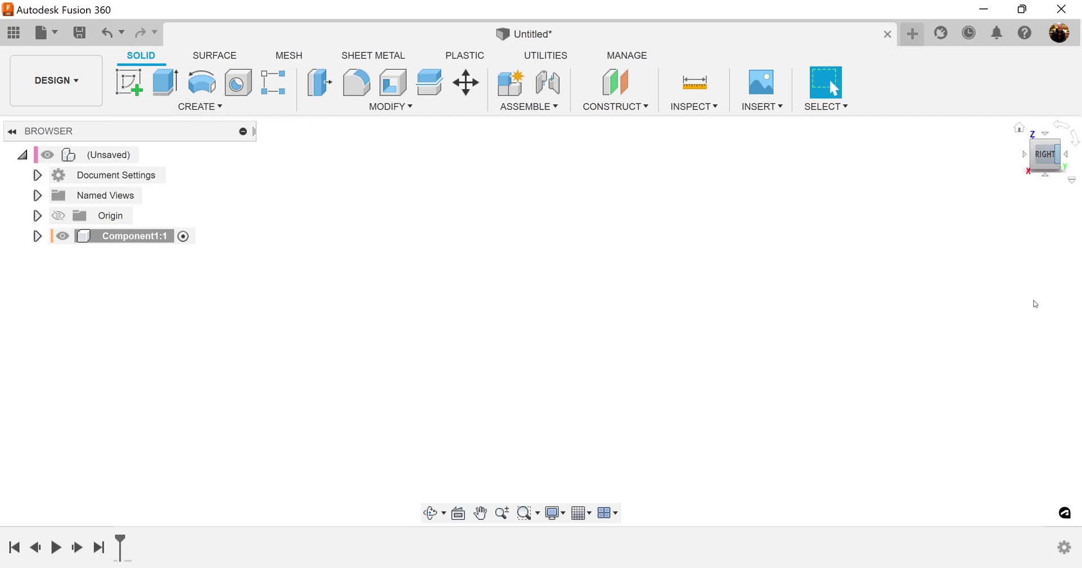
click(129, 82)
click(607, 276)
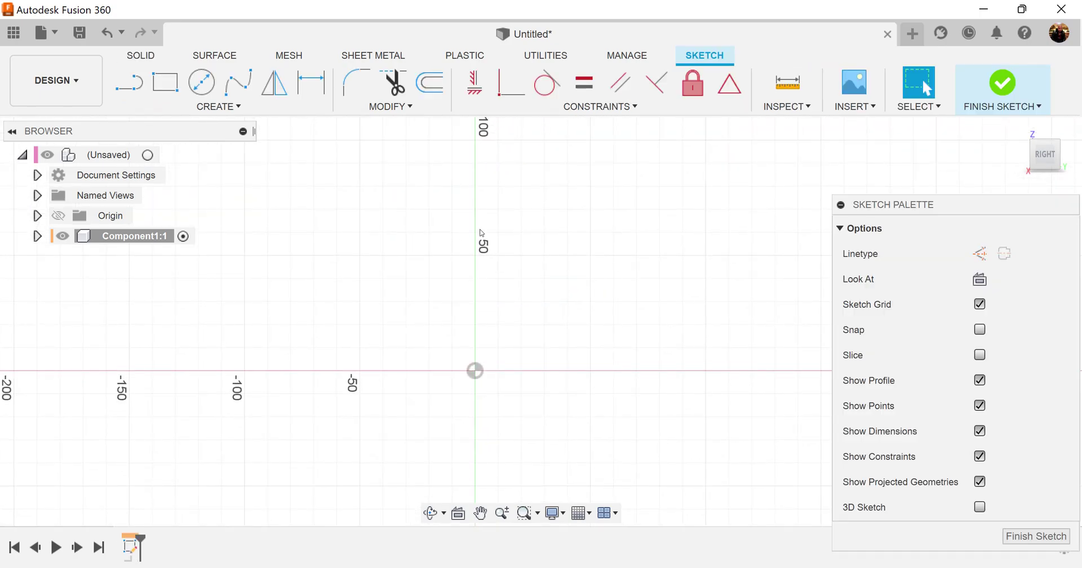
Draw the upper profile with lines: a vertical axis from the origin, a top edge about 38 mm wide, a narrower neck and an outward ledge.
scroll(573, 228, down, 2)
middle_drag(628, 202, 635, 302)
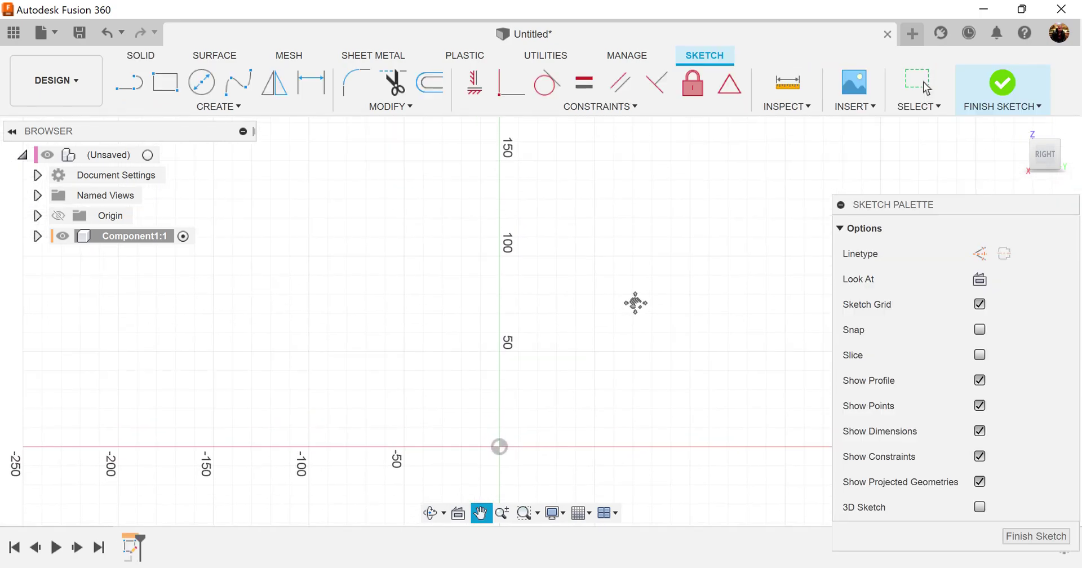
click(130, 83)
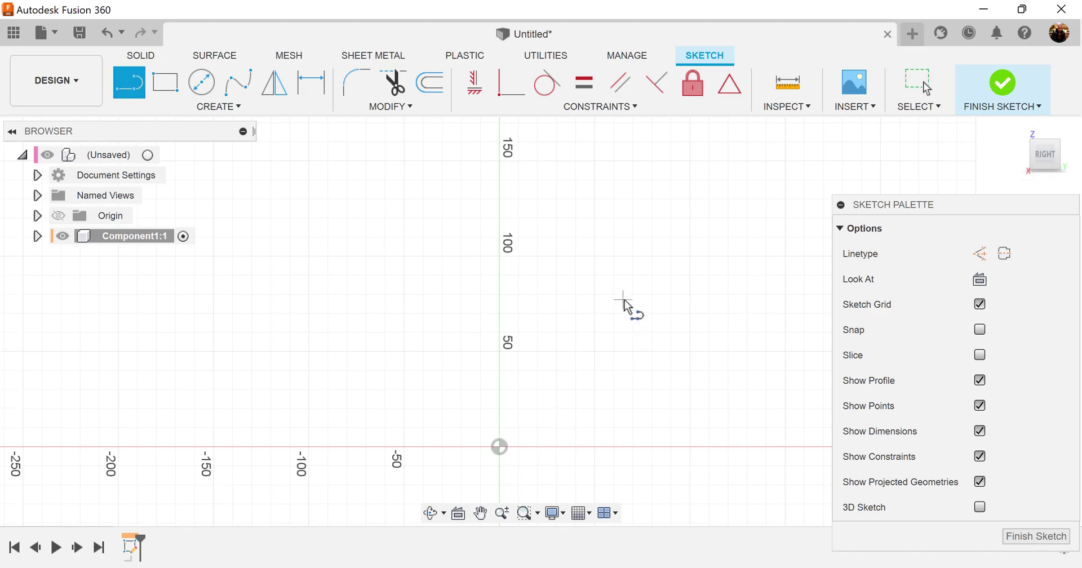
mouse_move(501, 449)
mouse_down()
mouse_move(512, 403)
mouse_move(499, 177)
mouse_up()
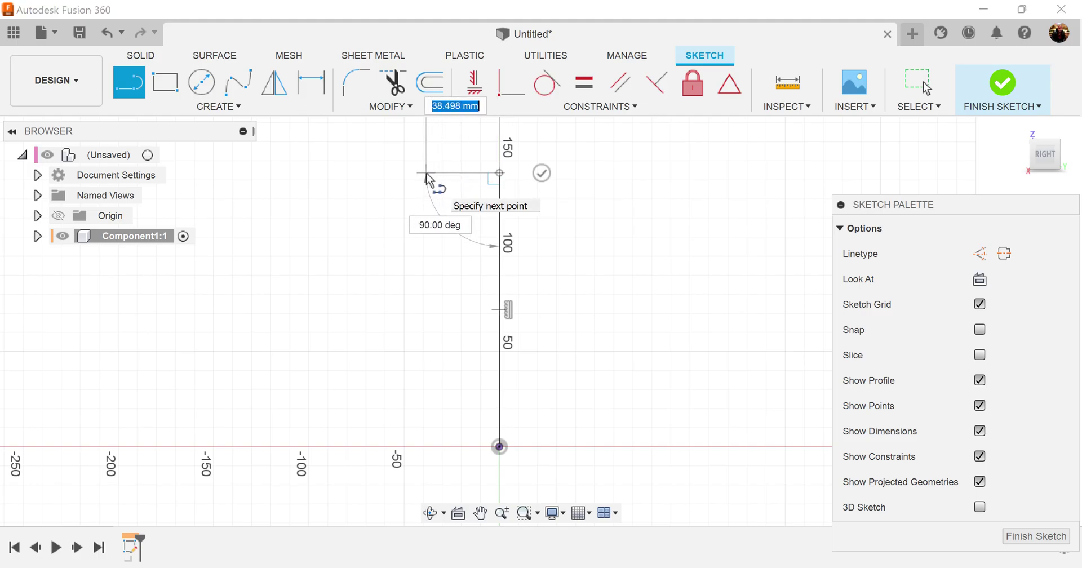
click(428, 212)
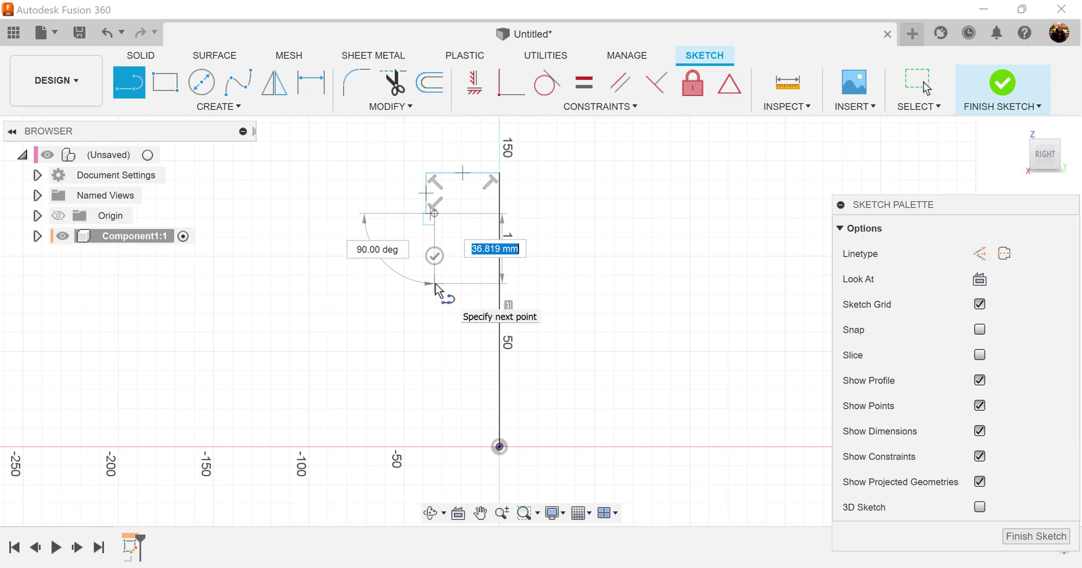
click(434, 284)
click(404, 283)
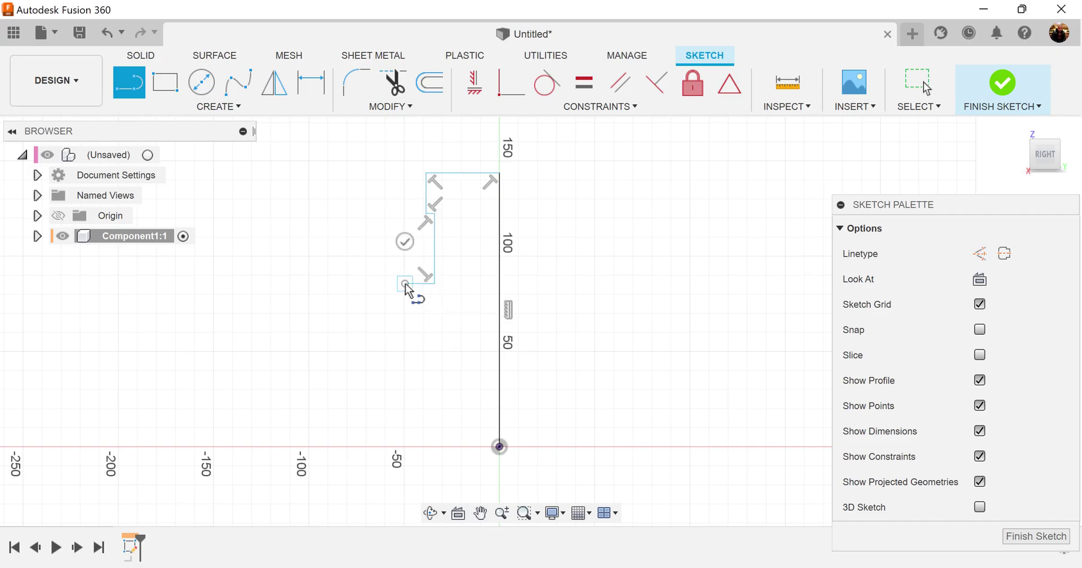
Continue the lines through the wide middle section, groove and lower section, closing the profile at the origin with a base about 42 mm wide.
click(405, 359)
click(435, 362)
mouse_move(438, 367)
mouse_down()
mouse_move(434, 438)
mouse_move(434, 387)
mouse_up()
click(434, 387)
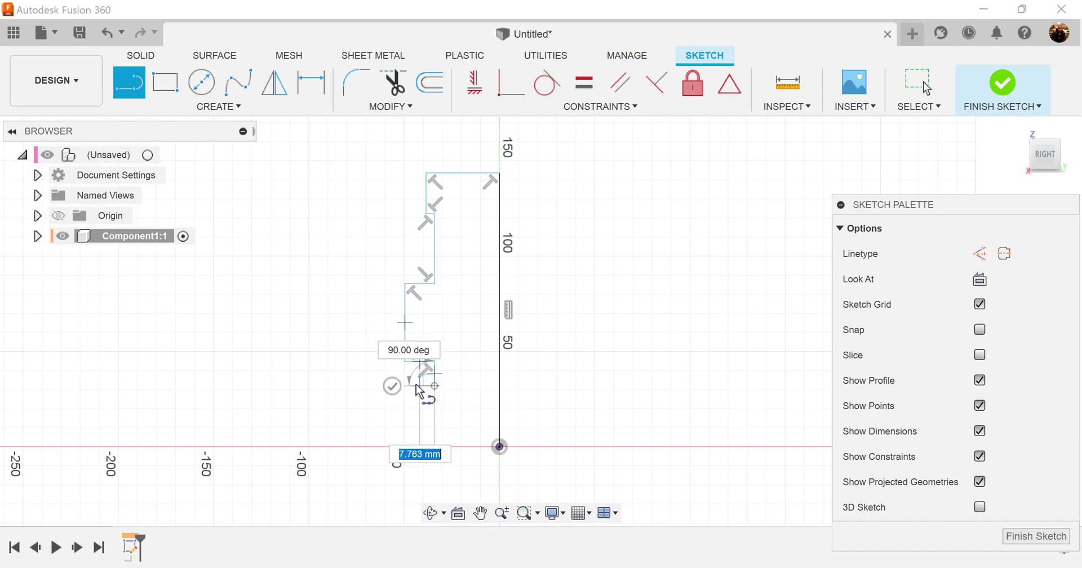
click(416, 385)
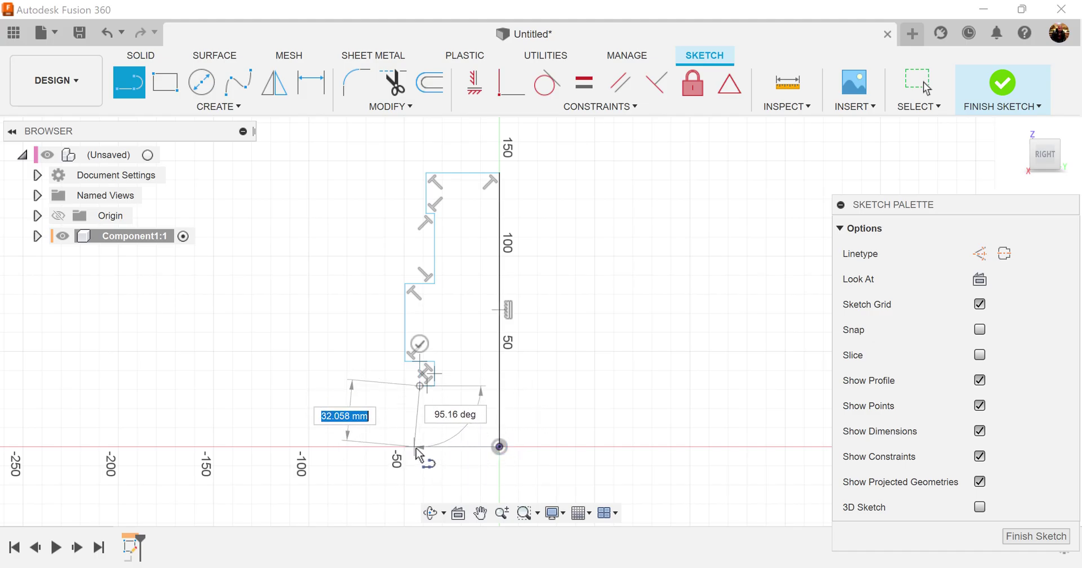
click(419, 447)
click(499, 447)
Dimension the profile's base edge to 16 mm and place the dimension below it.
scroll(587, 365, up, 1)
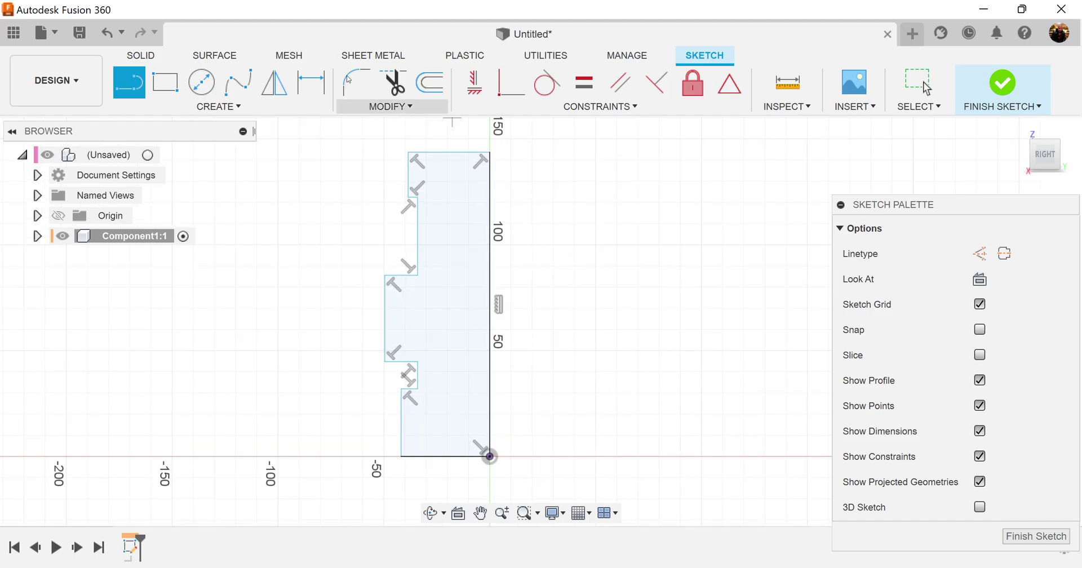
click(314, 83)
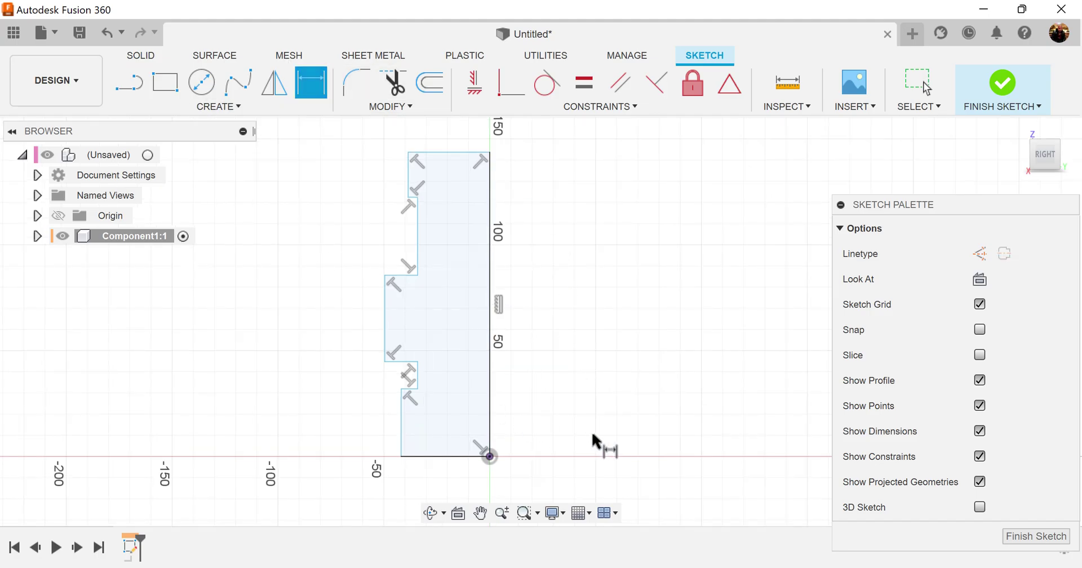
click(449, 461)
click(449, 476)
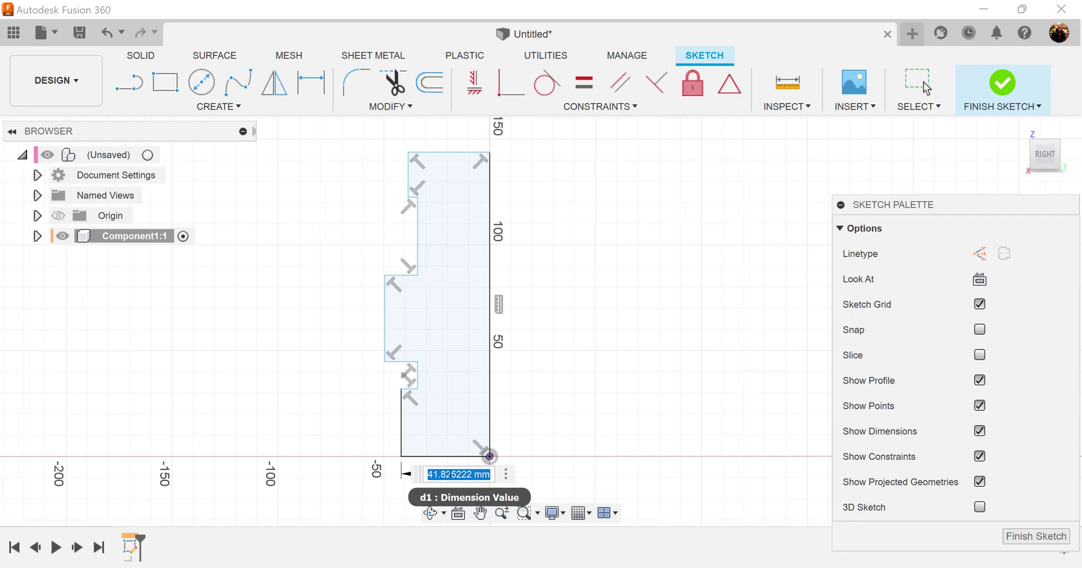
text(16)
key(Return)
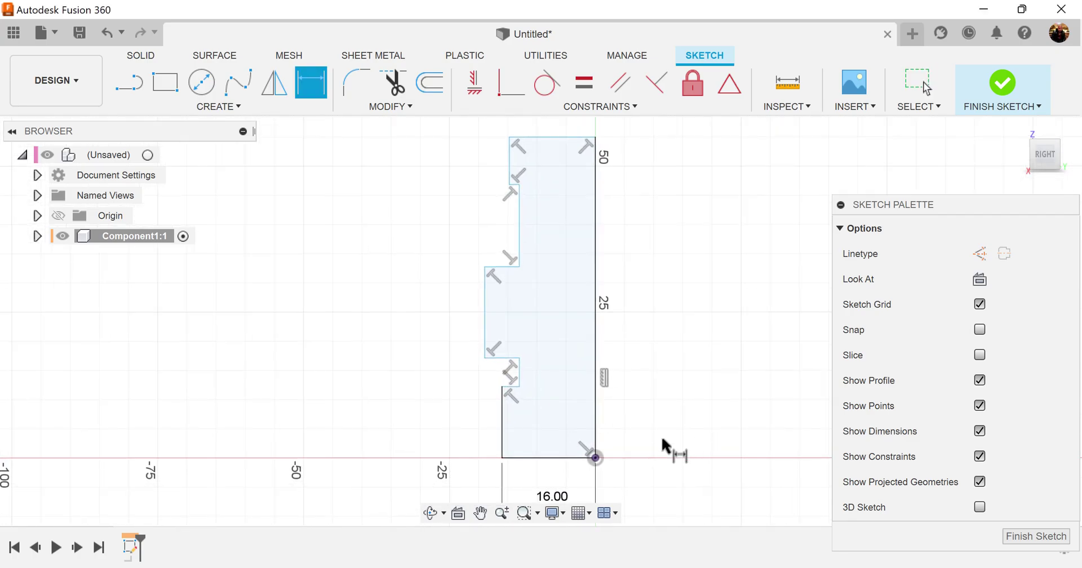
middle_drag(628, 484, 642, 387)
drag(555, 422, 554, 387)
Dimension the height of the lowest outer edge to 6 mm.
key(d)
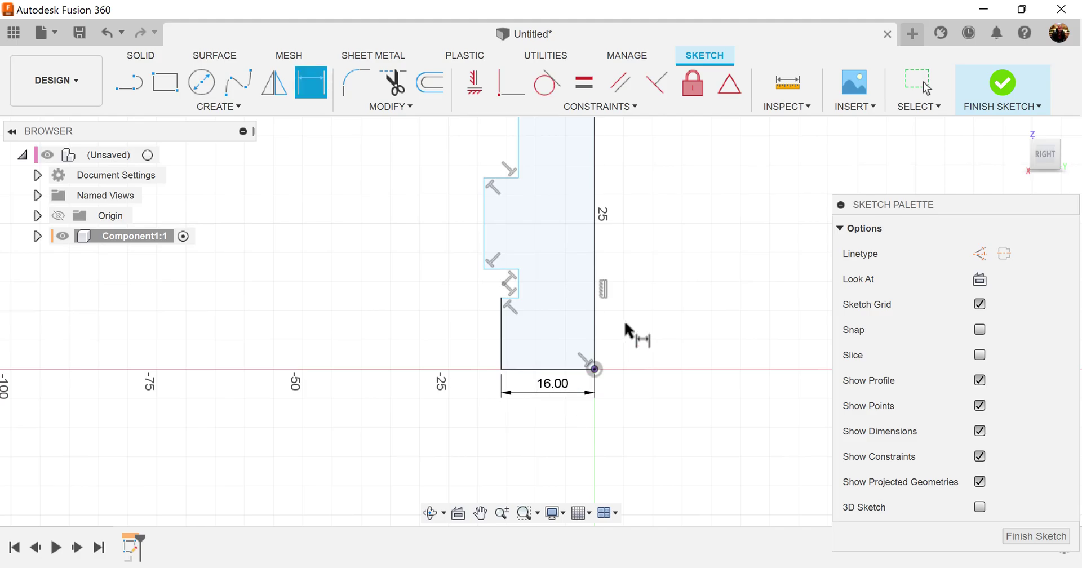
middle_drag(632, 333, 652, 338)
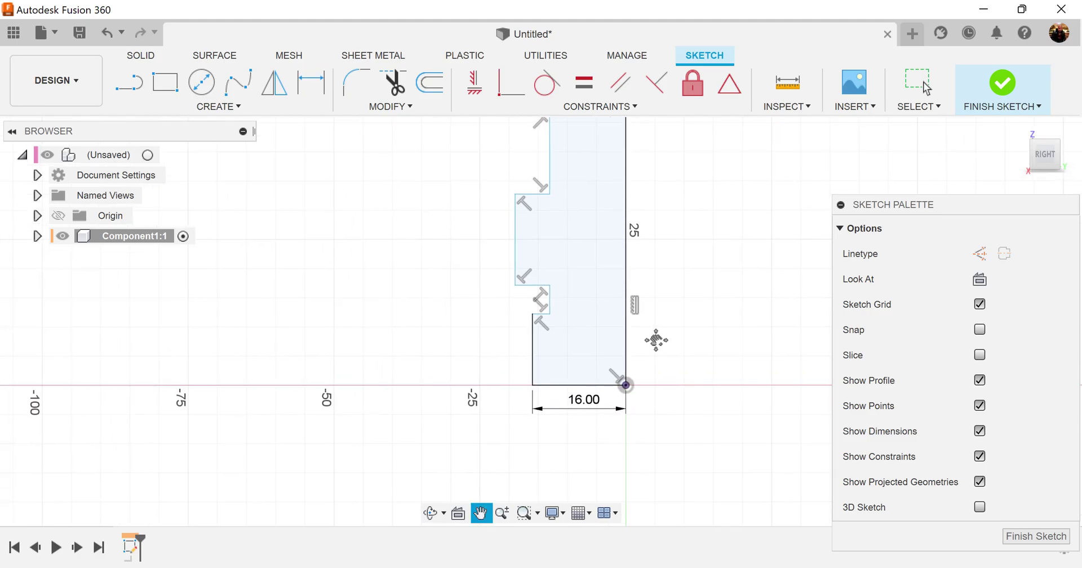
click(532, 357)
click(475, 350)
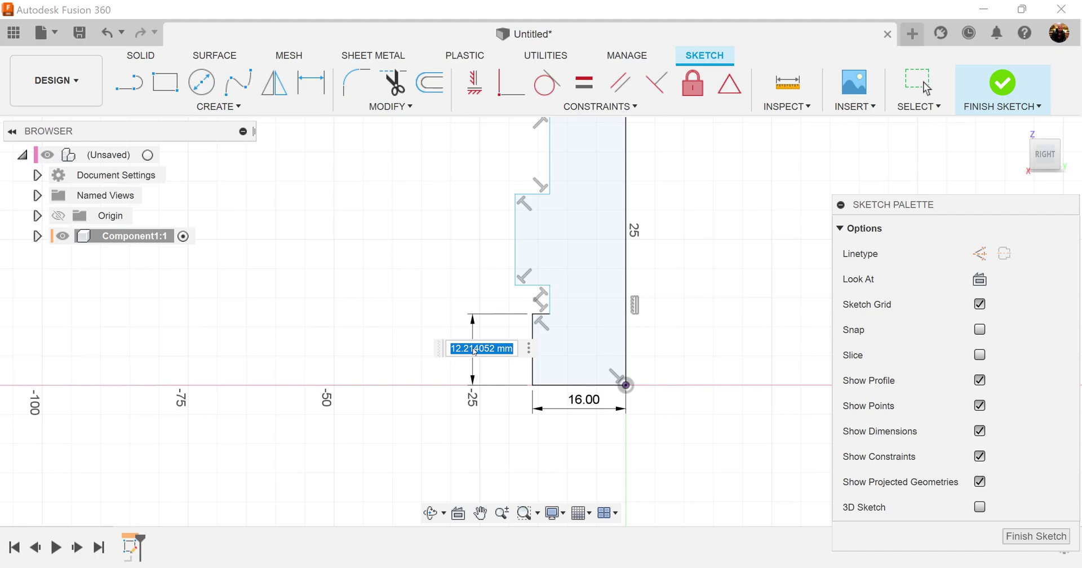
key(Return)
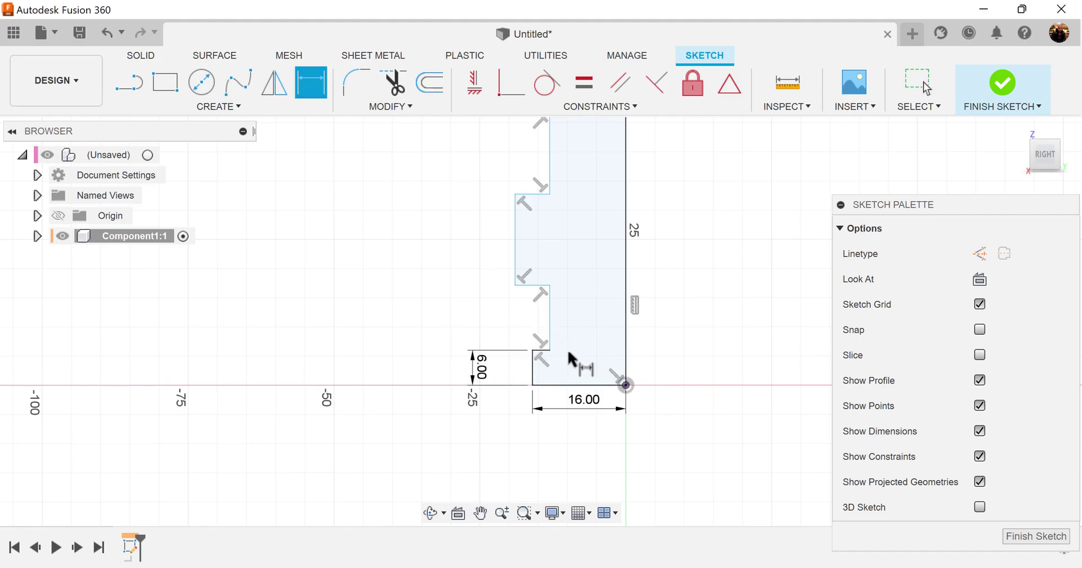
Dimension the vertical edge of the groove above the lowest section to 3 mm.
scroll(569, 361, up, 5)
click(521, 269)
click(551, 271)
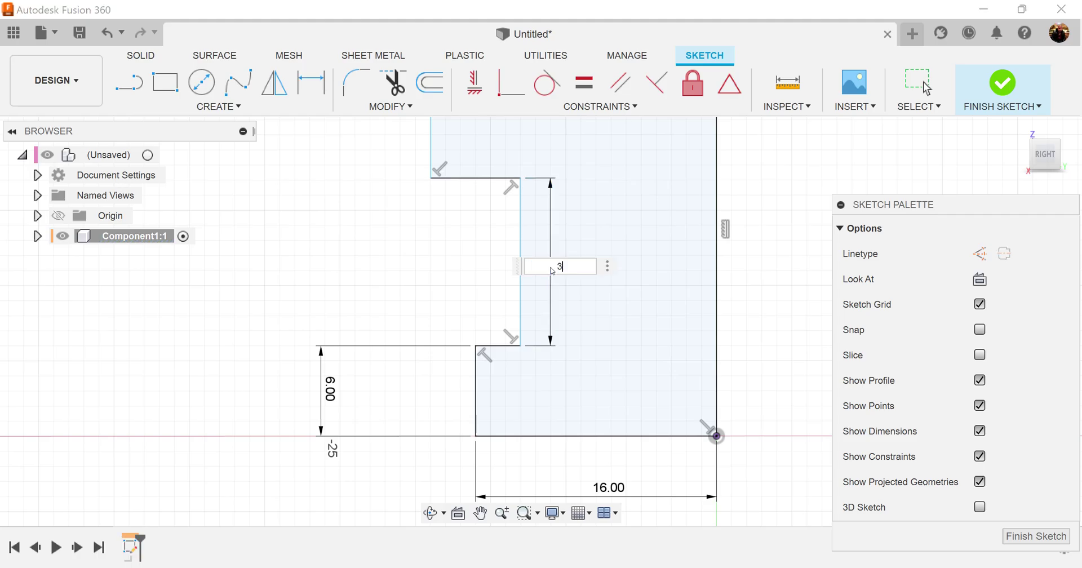
text(3)
key(Return)
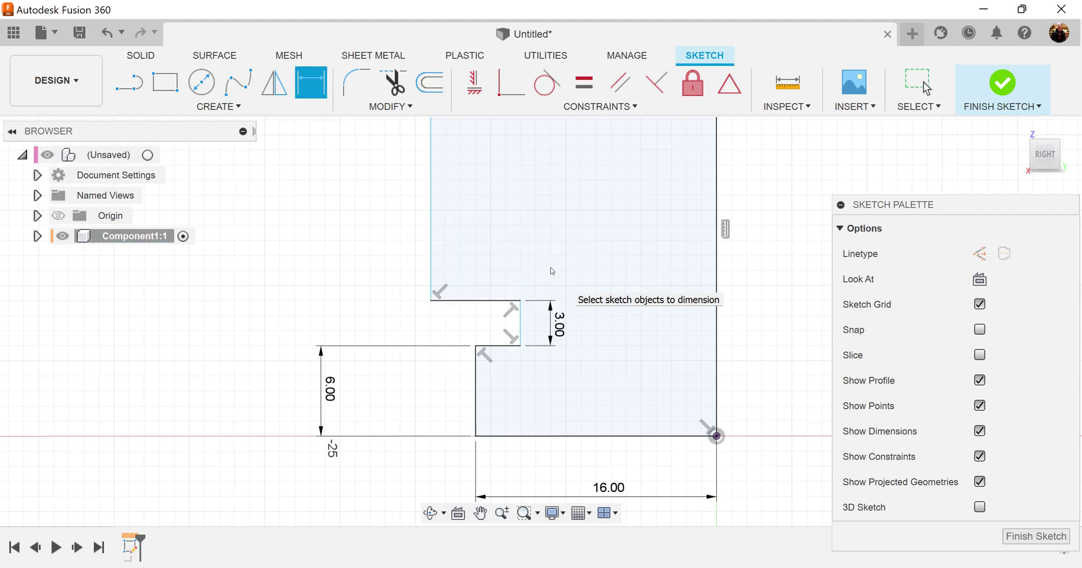
Dimension the outer vertical edge of the wide middle section to 14 mm.
click(432, 191)
click(383, 230)
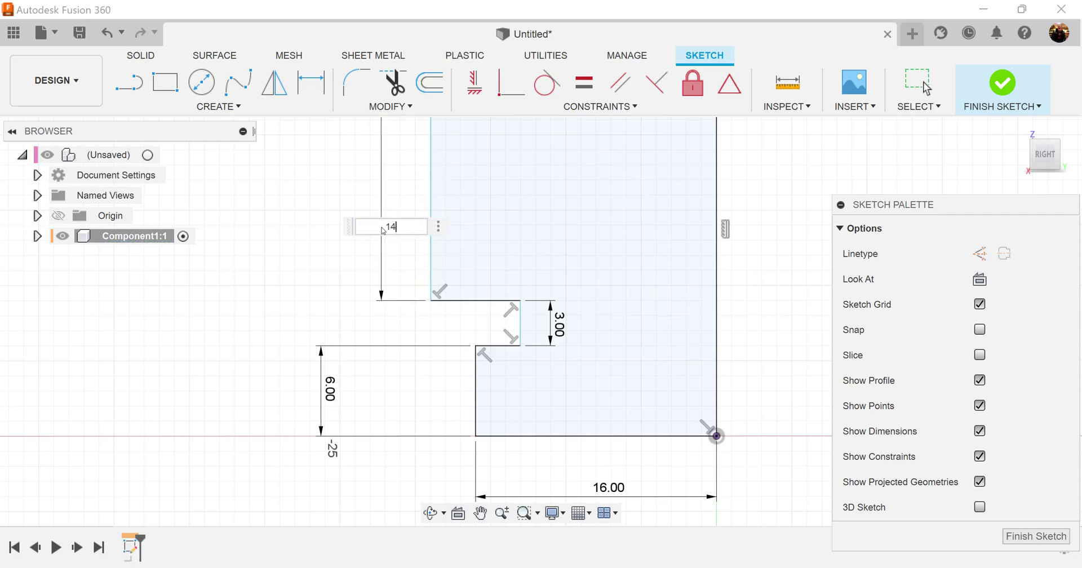
text(14)
key(Return)
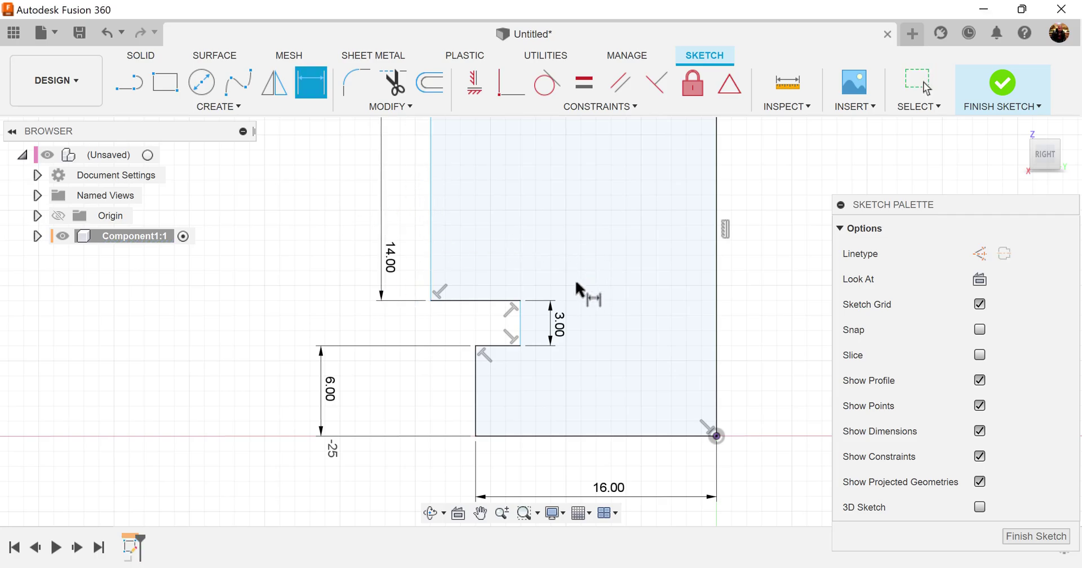
Dimension the vertical neck edge above the wide middle section to 7 mm.
scroll(562, 258, down, 5)
middle_drag(596, 225, 575, 377)
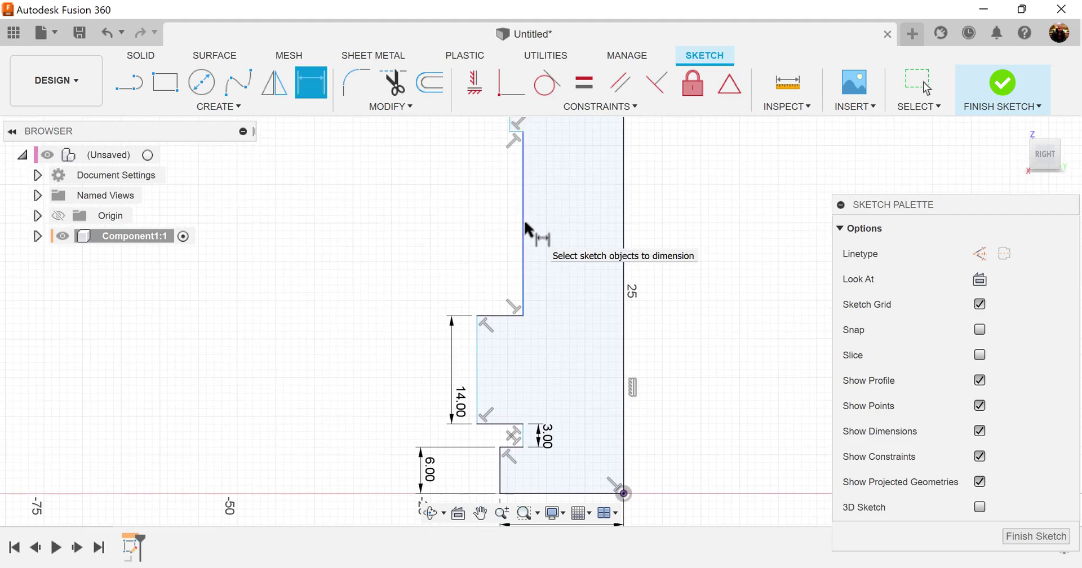
click(524, 220)
click(540, 227)
text(7)
key(Return)
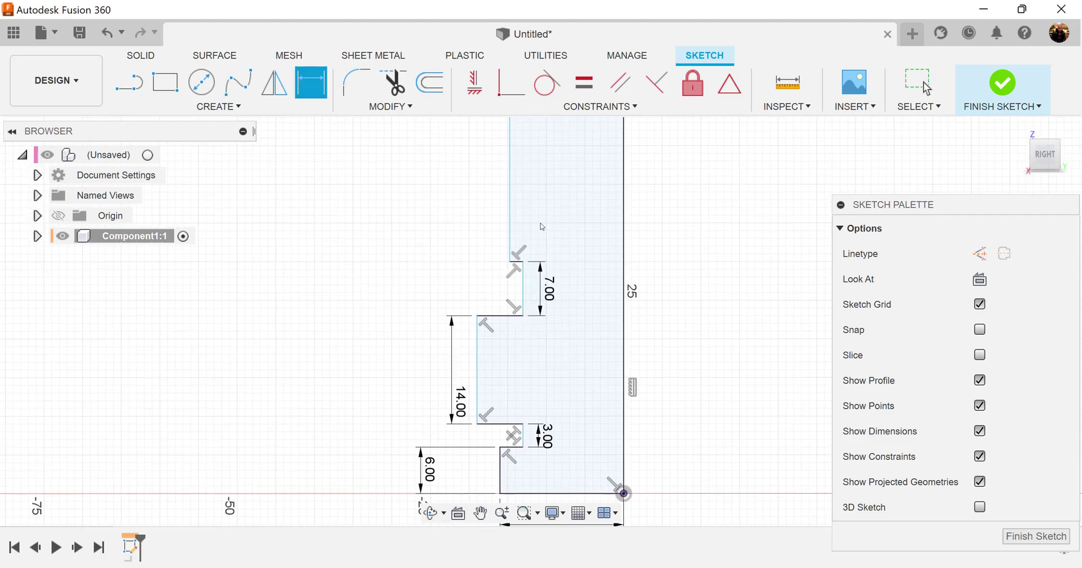
Dimension the uppermost outer vertical edge of the profile to 5 mm.
middle_drag(576, 222, 576, 355)
click(507, 282)
click(497, 276)
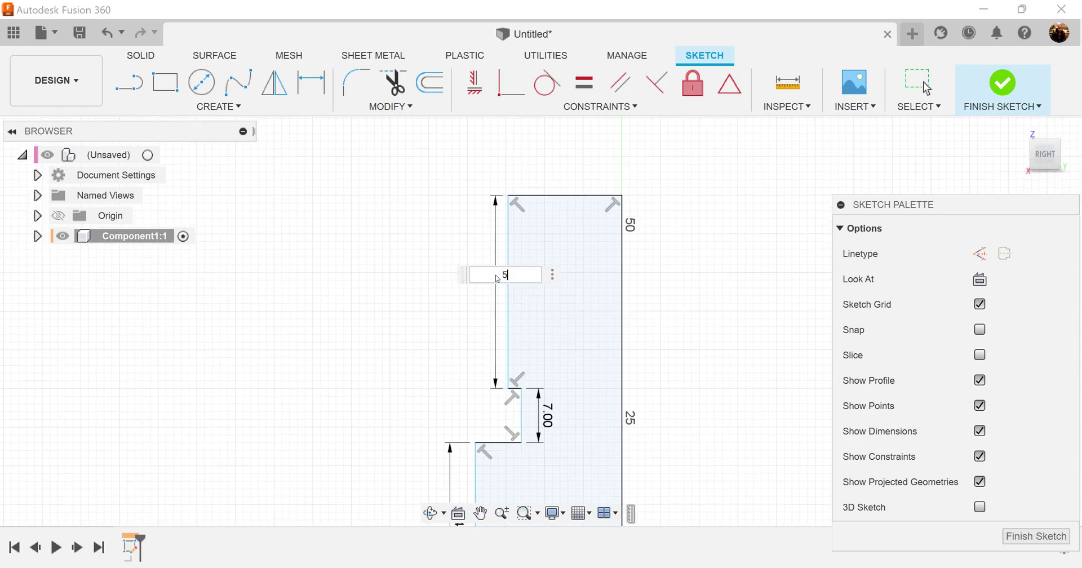
key(Return)
Dimension the short horizontal ledge between the lowest section and the groove to 0.5 mm.
middle_drag(687, 456, 712, 256)
scroll(615, 373, up, 5)
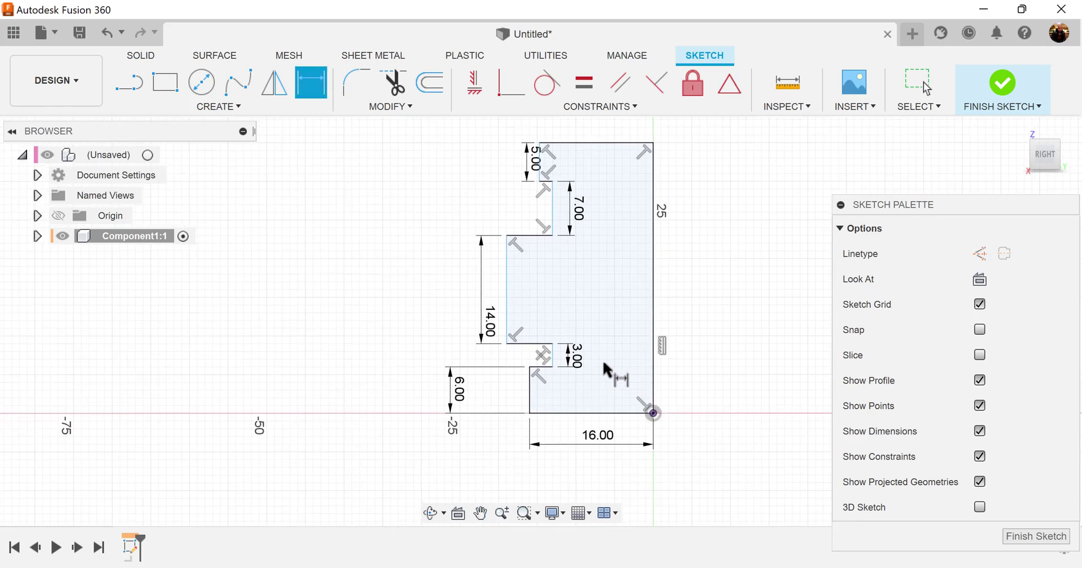
scroll(603, 361, up, 1)
mouse_move(610, 339)
middle_down()
mouse_move(622, 362)
mouse_move(620, 352)
middle_up()
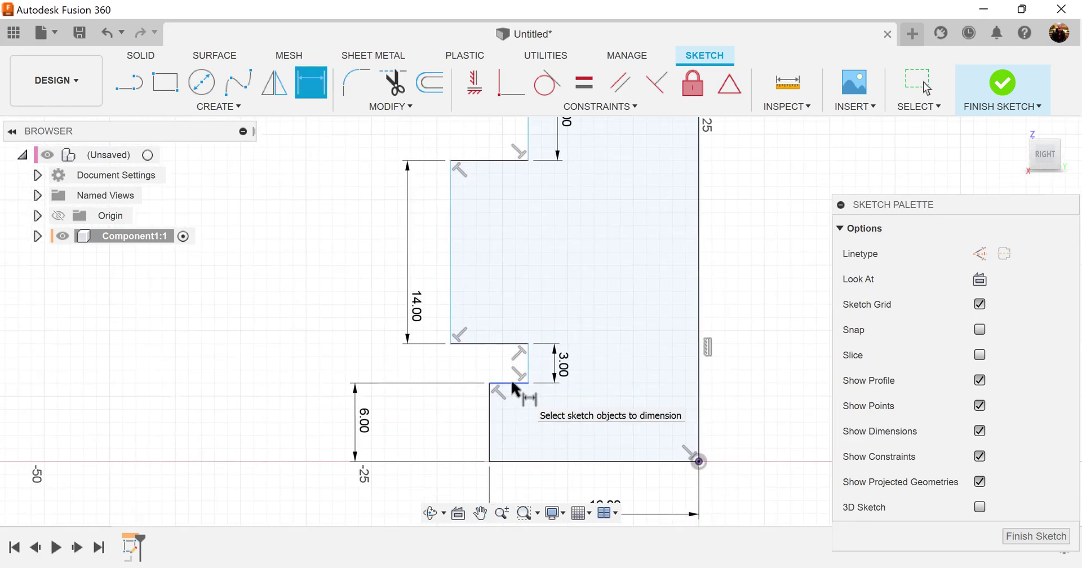
click(513, 384)
click(513, 427)
key(BackSpace)
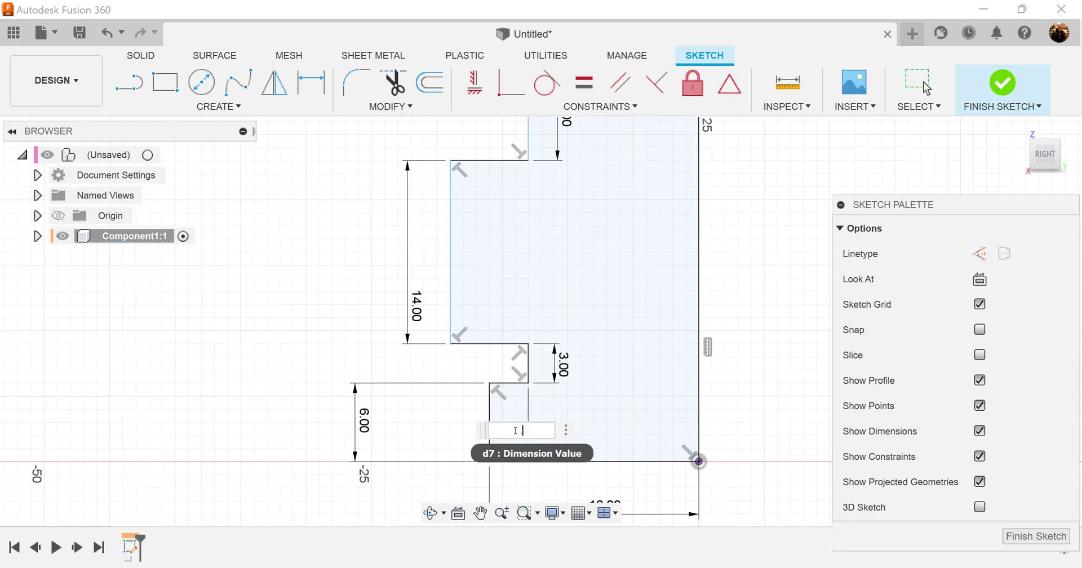
text(.5)
key(Return)
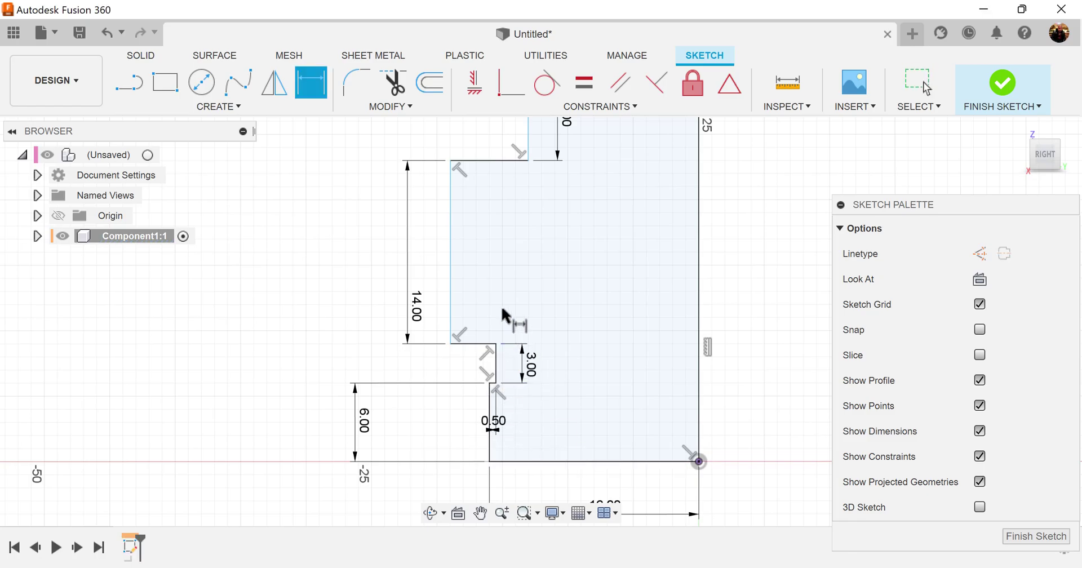
Dimension the horizontal ledge beneath the wide middle section to 2 mm.
click(479, 345)
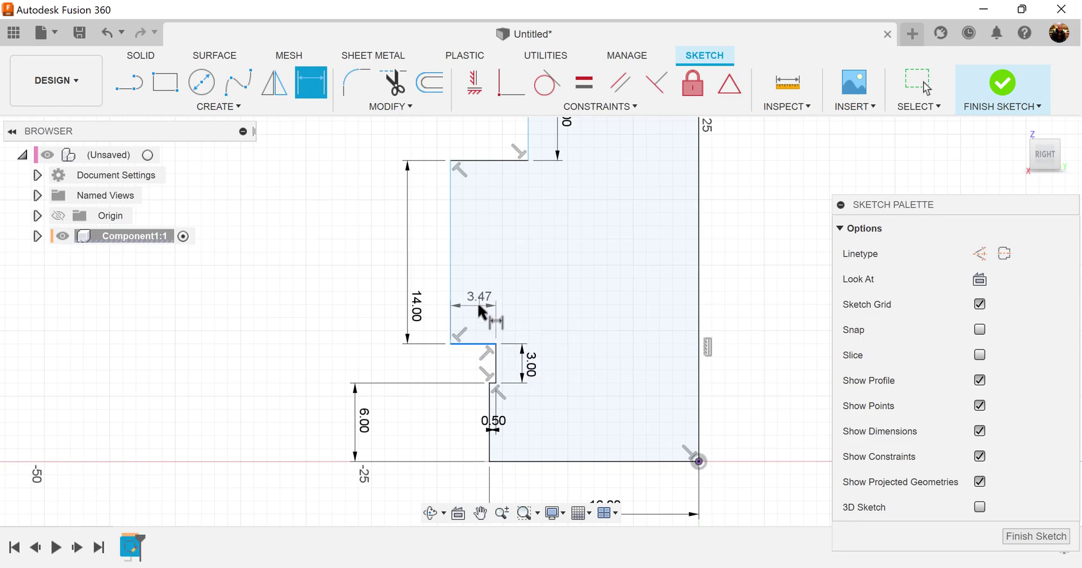
click(477, 309)
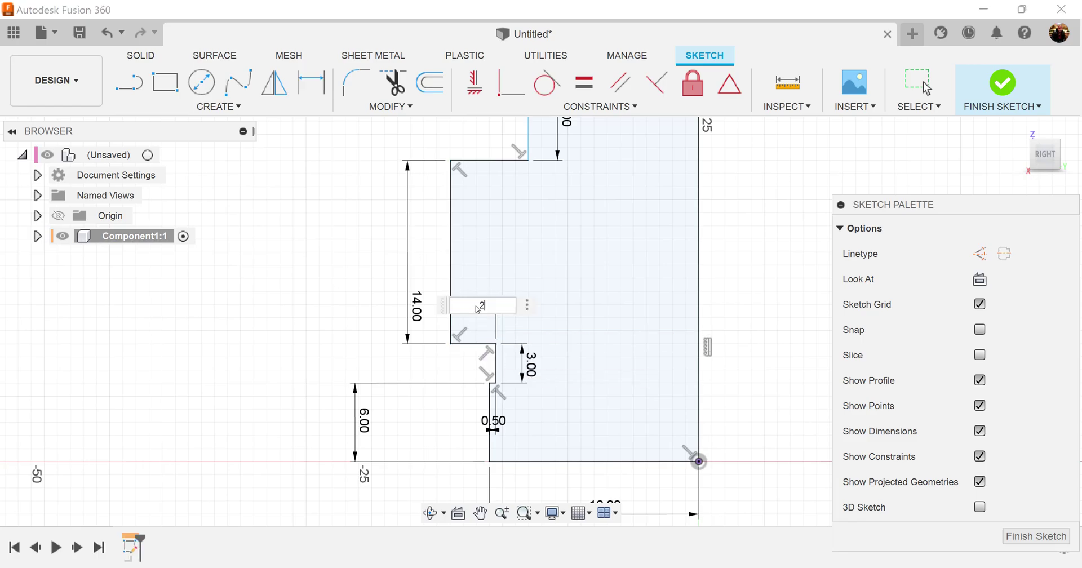
text(2)
key(Return)
Apply an Equal constraint between the upper and lower horizontal ledges of the 14 mm middle section.
middle_drag(610, 249, 607, 276)
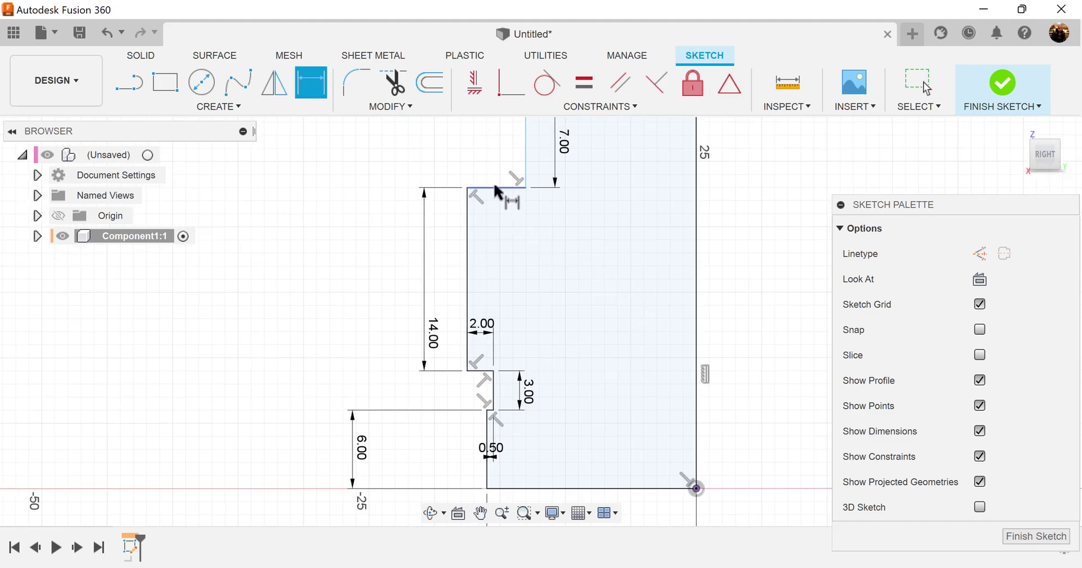
click(592, 89)
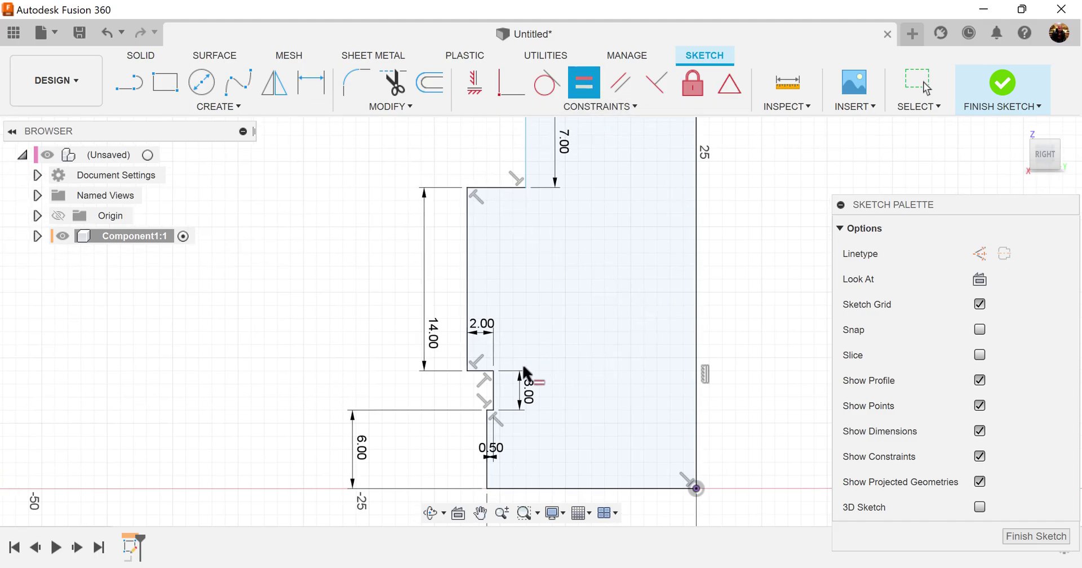
click(508, 187)
scroll(589, 299, down, 5)
middle_drag(627, 183, 622, 277)
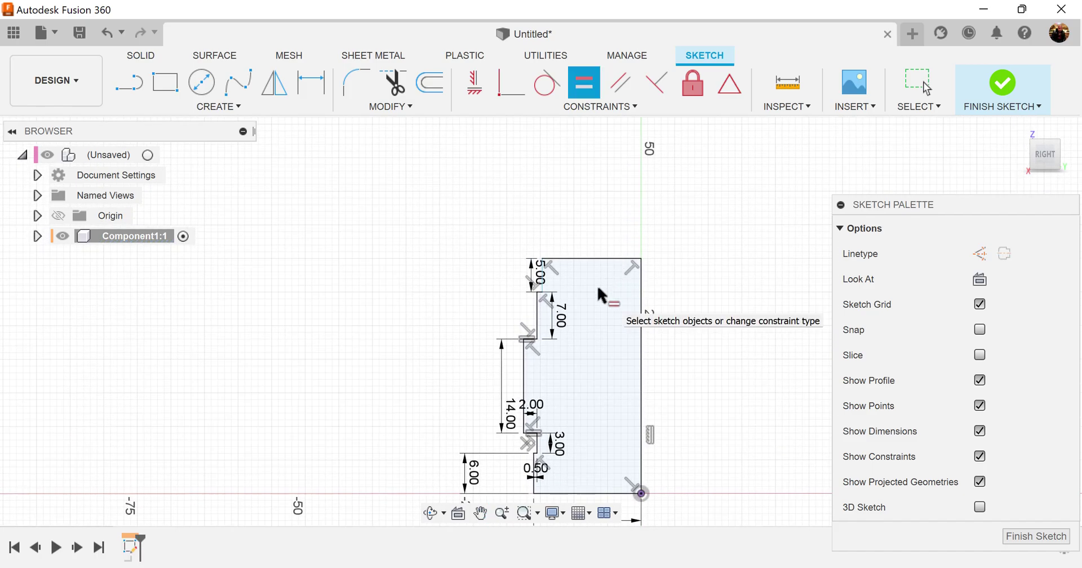
Move the uppermost outer vertical edge of the profile outward past the 7 mm section.
key(Escape)
scroll(565, 263, up, 5)
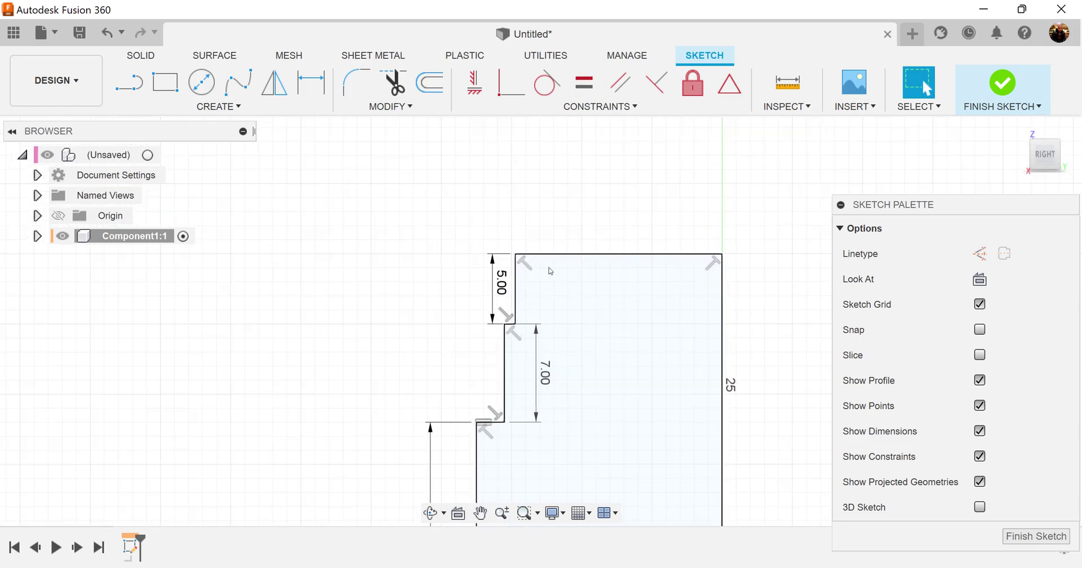
drag(515, 289, 478, 290)
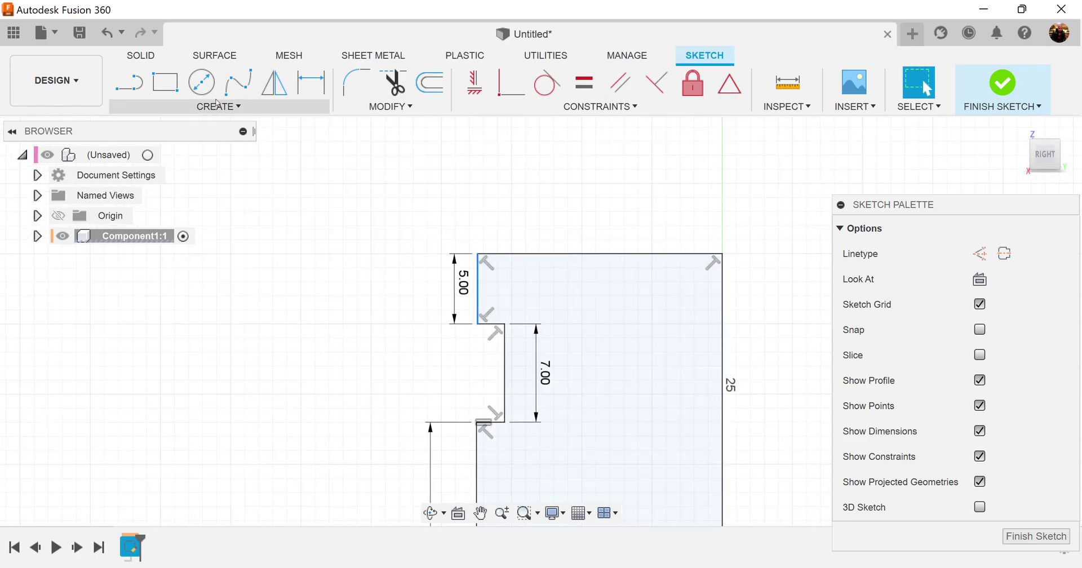
click(311, 83)
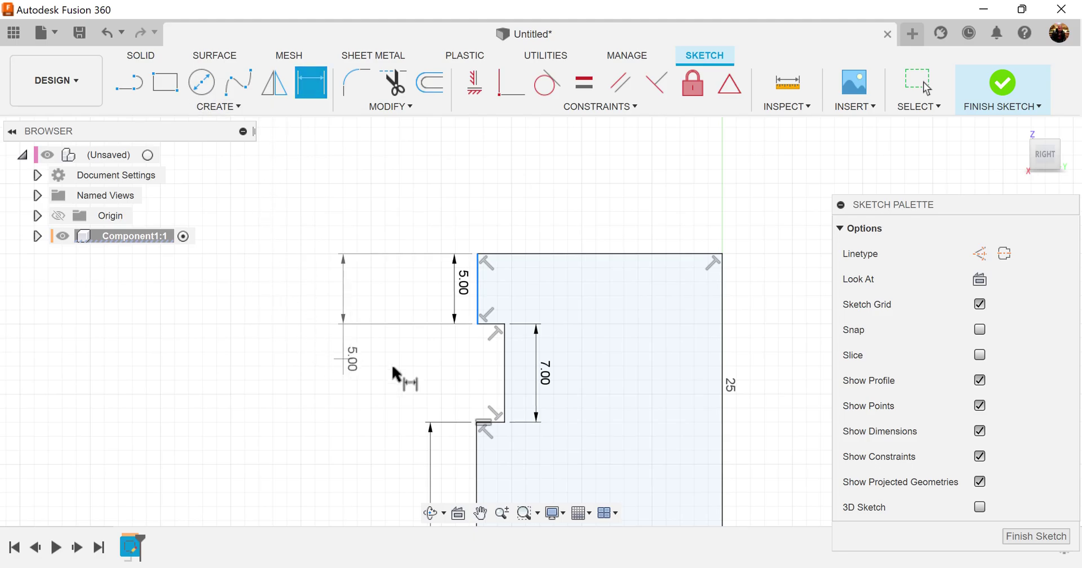
key(Escape)
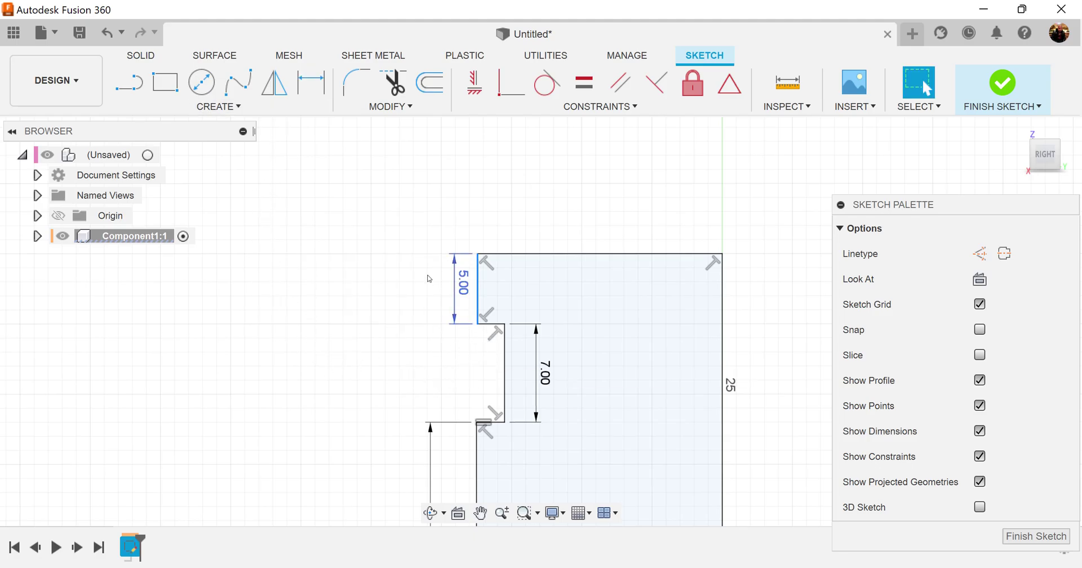
click(311, 83)
key(Escape)
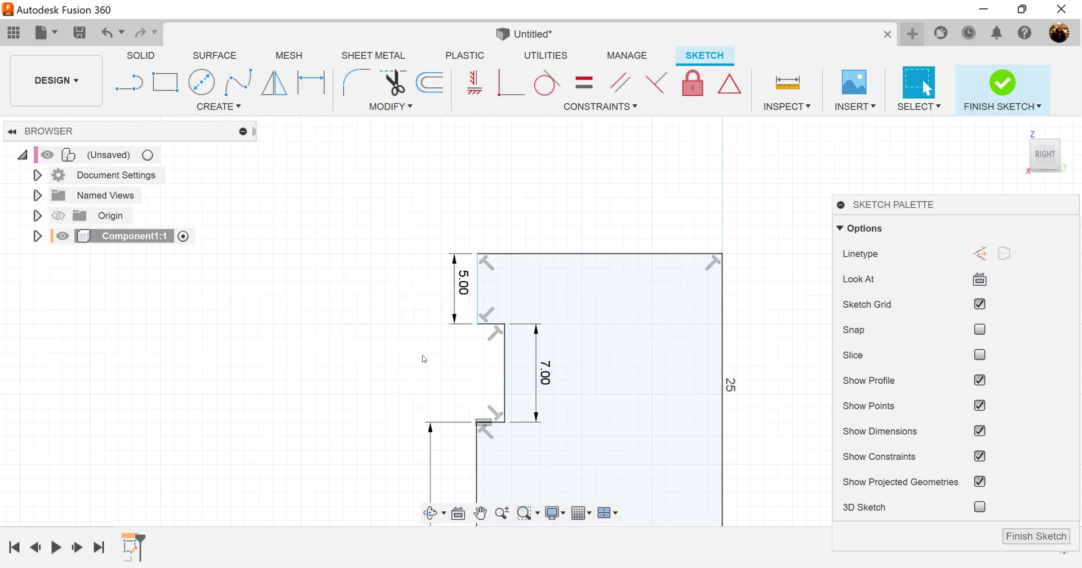
Dimension the short horizontal ledge between the uppermost section and the 7 mm section to 0.25 mm.
key(d)
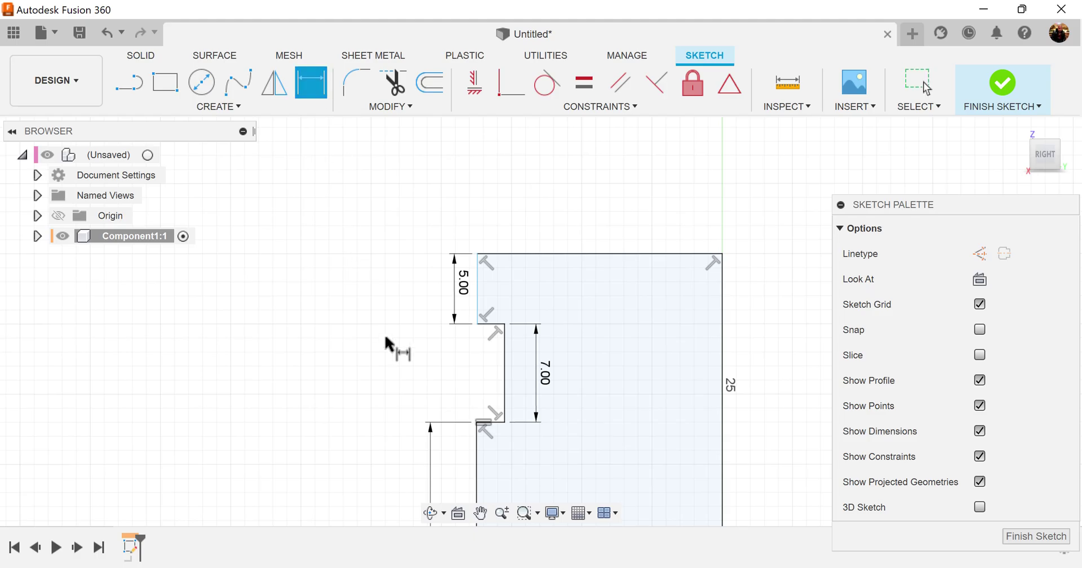
click(492, 327)
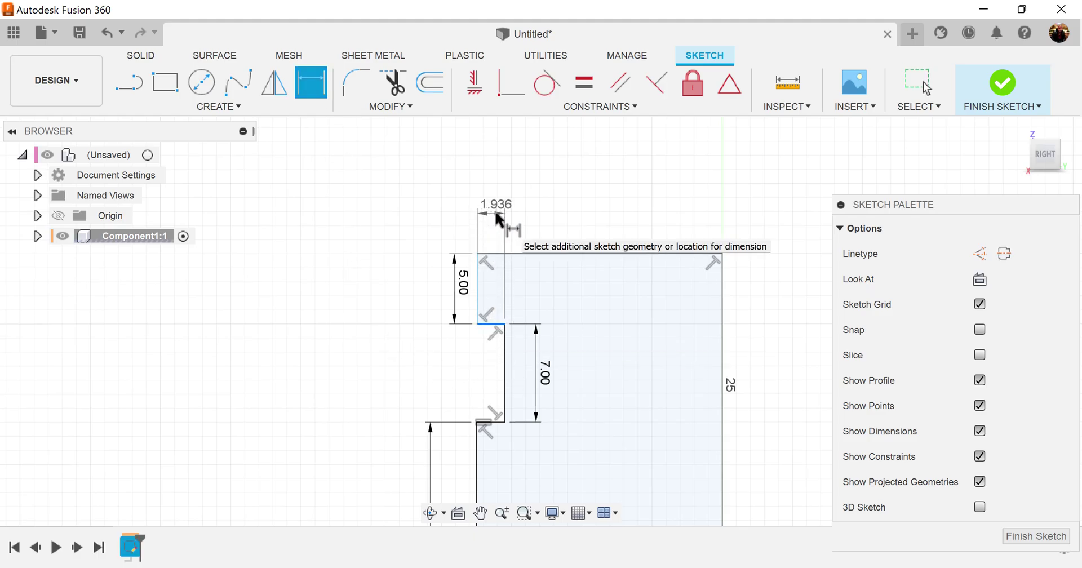
click(497, 216)
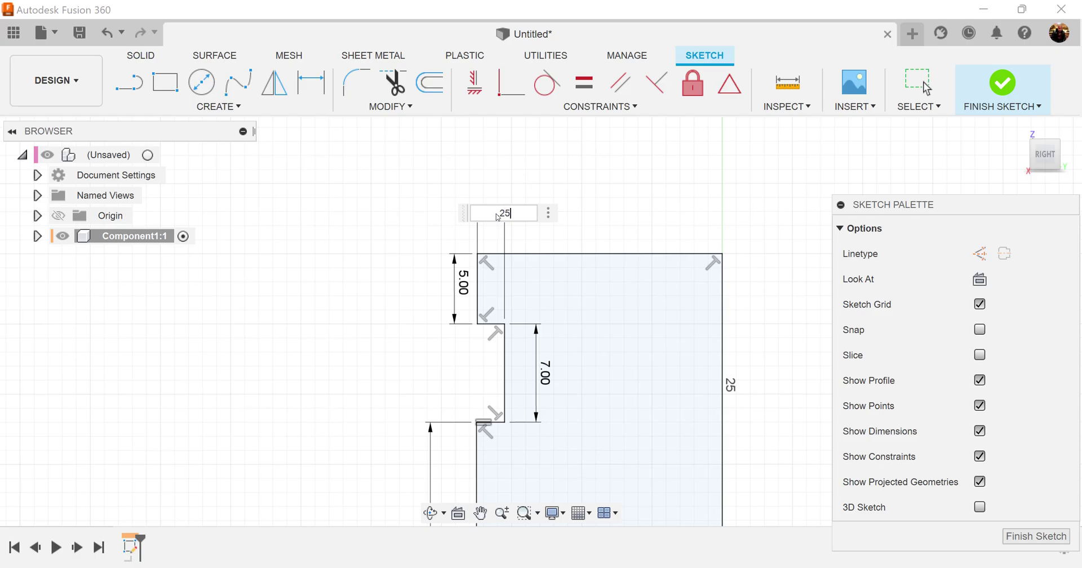
key(Return)
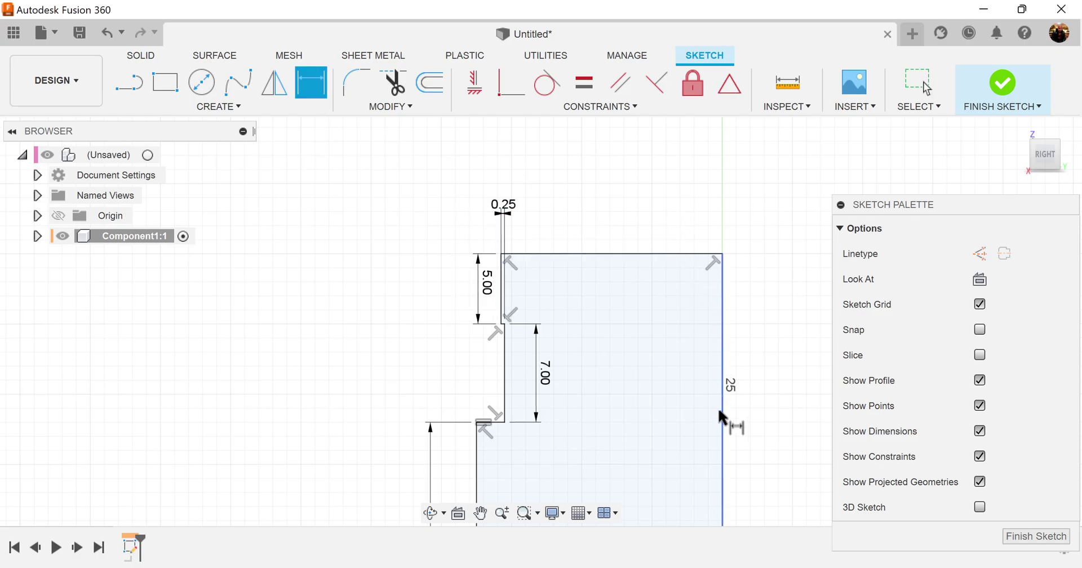
Reposition the 0.50 dimension text inside the profile, clear of the lowest section's outer edge.
middle_drag(781, 451, 770, 231)
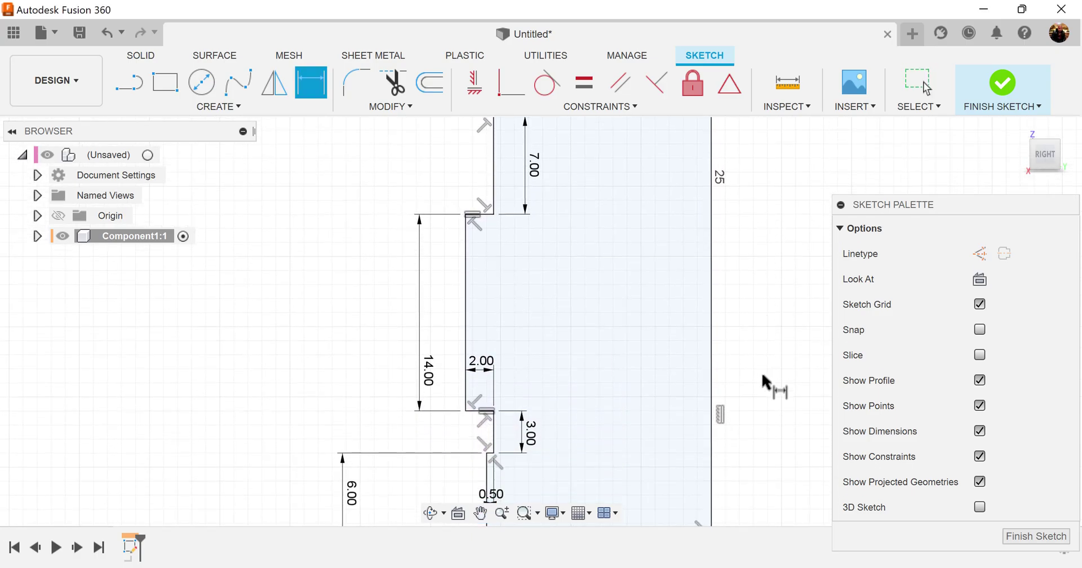
middle_drag(748, 440, 744, 319)
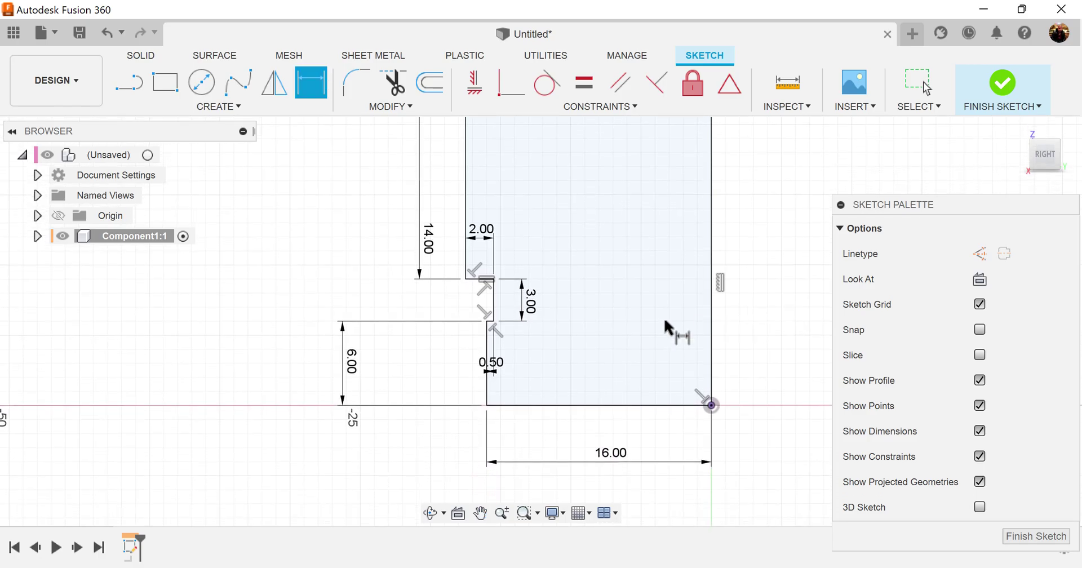
key(Escape)
drag(495, 373, 502, 372)
key(d)
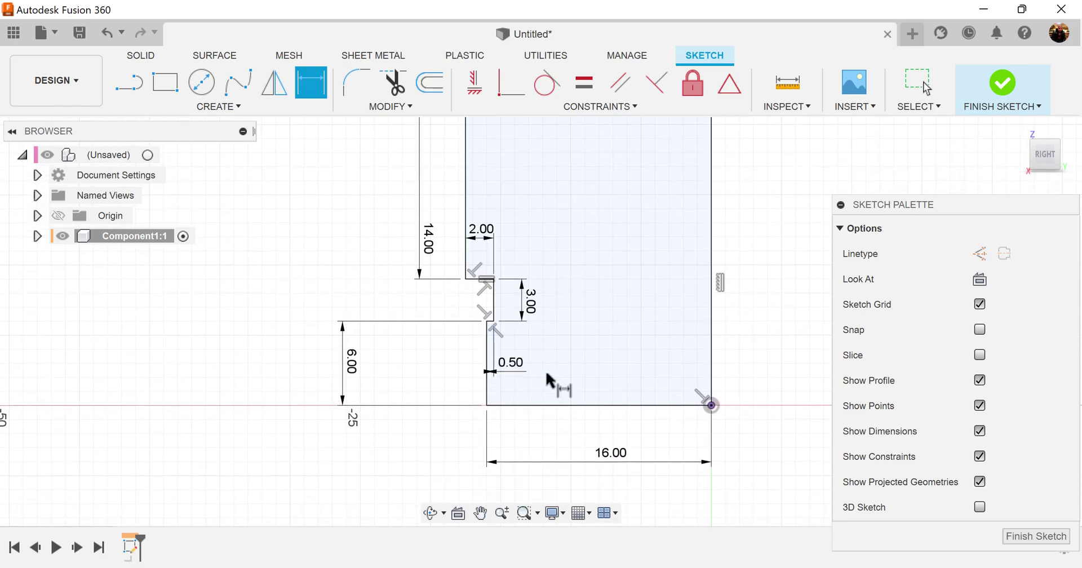
scroll(773, 394, down, 2)
mouse_move(776, 364)
middle_down()
mouse_move(745, 456)
mouse_move(739, 417)
middle_up()
scroll(739, 425, down, 2)
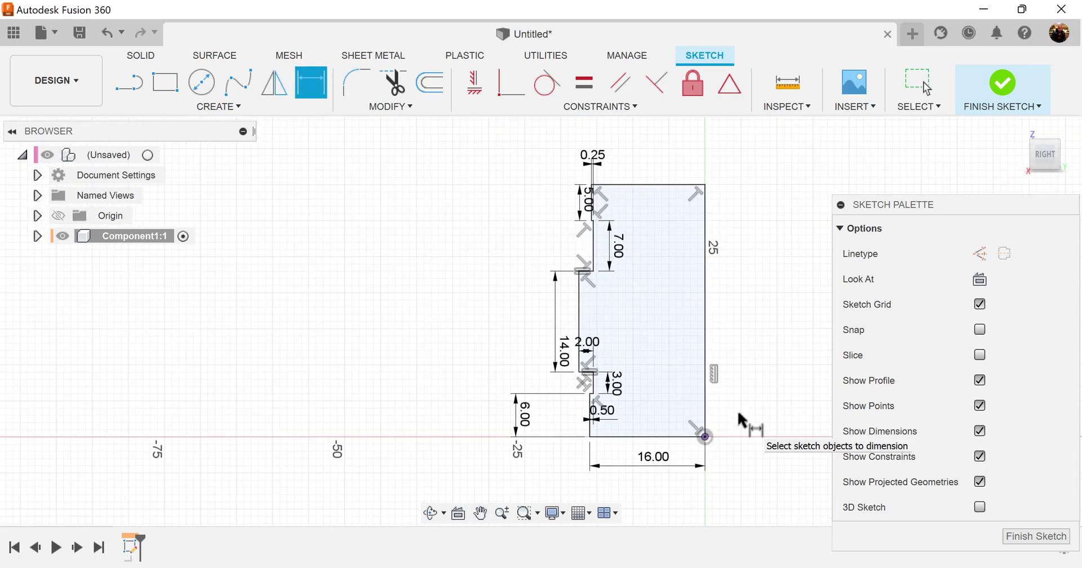
Finish the sketch and revolve the profile 360 degrees around its long straight edge as a new body.
click(1034, 537)
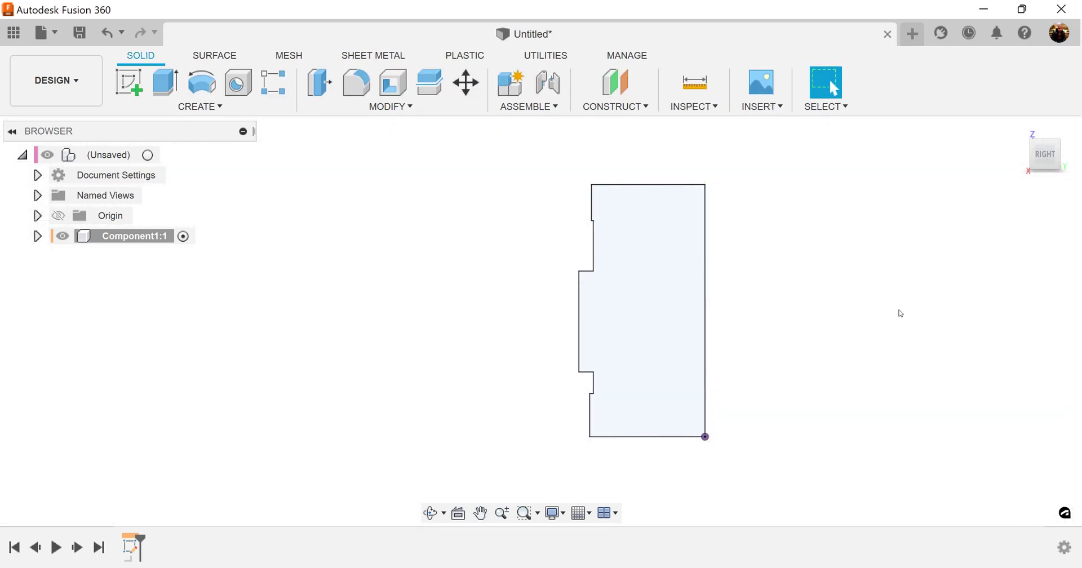
click(201, 83)
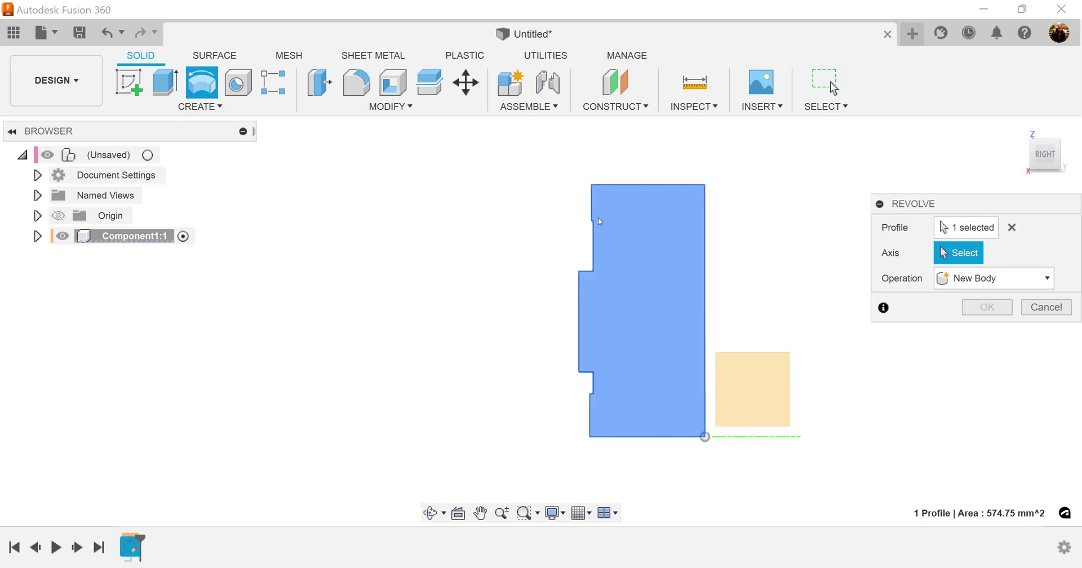
click(706, 316)
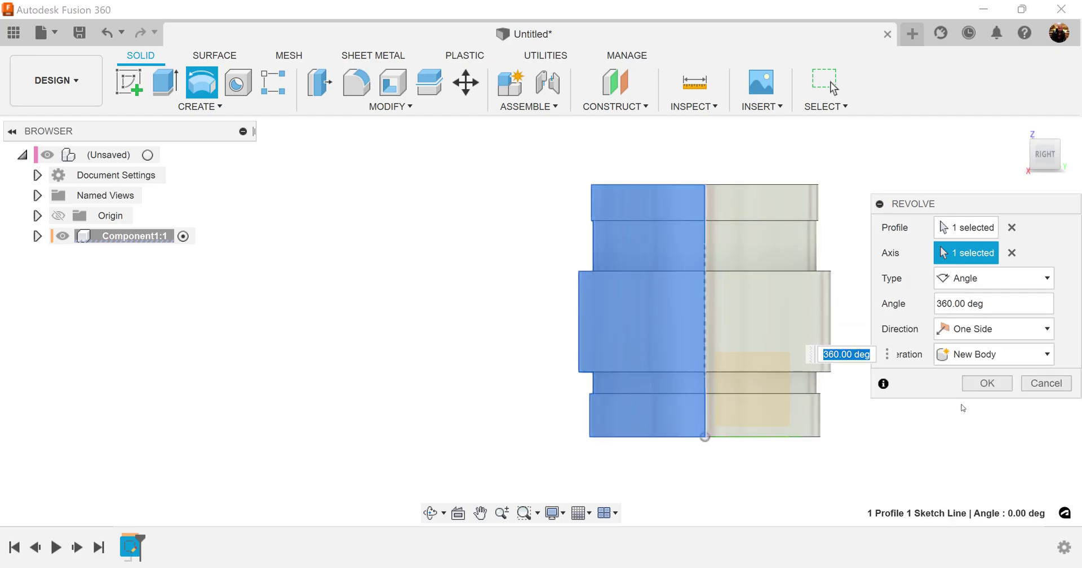
click(986, 383)
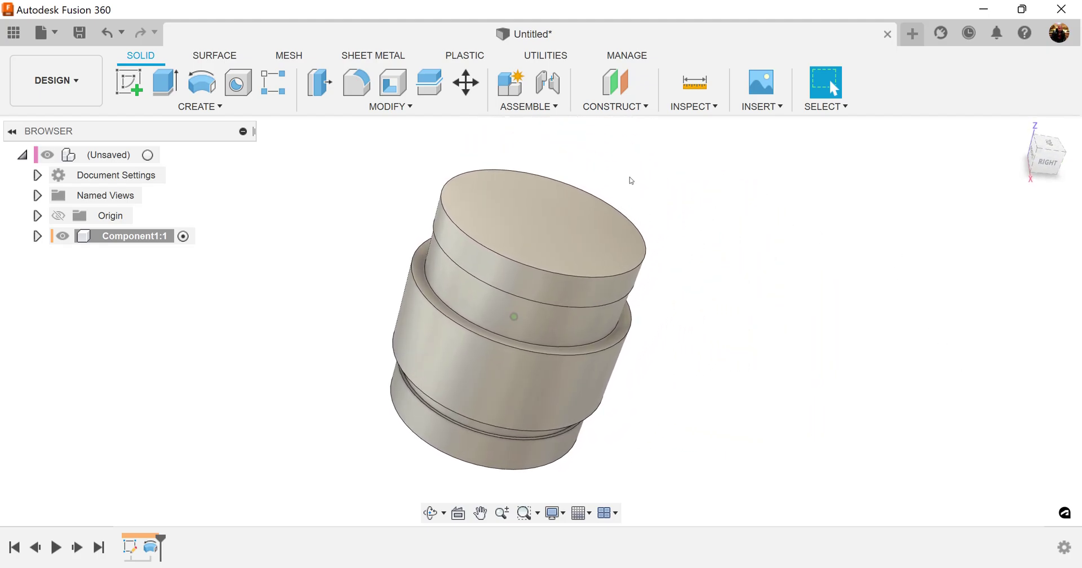
Sketch on the top face of the revolved body and offset its circular edge 1.25 mm inward.
click(131, 85)
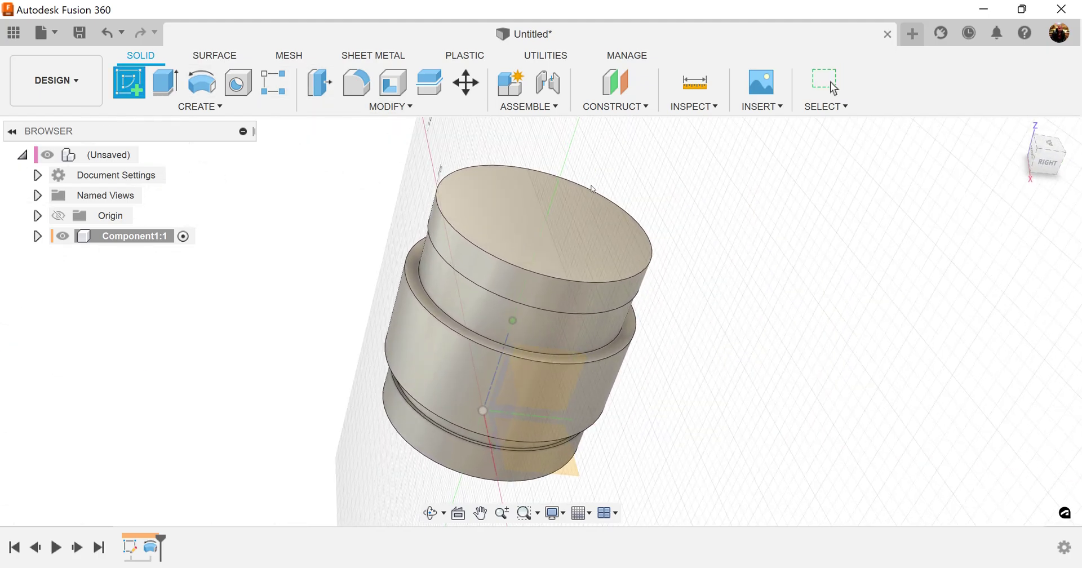
click(557, 234)
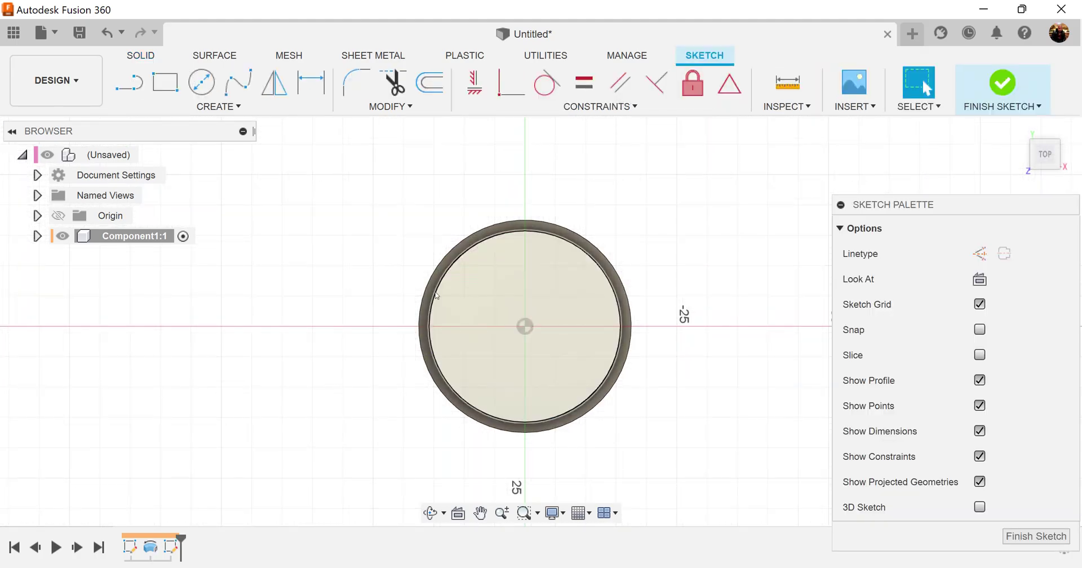
click(429, 83)
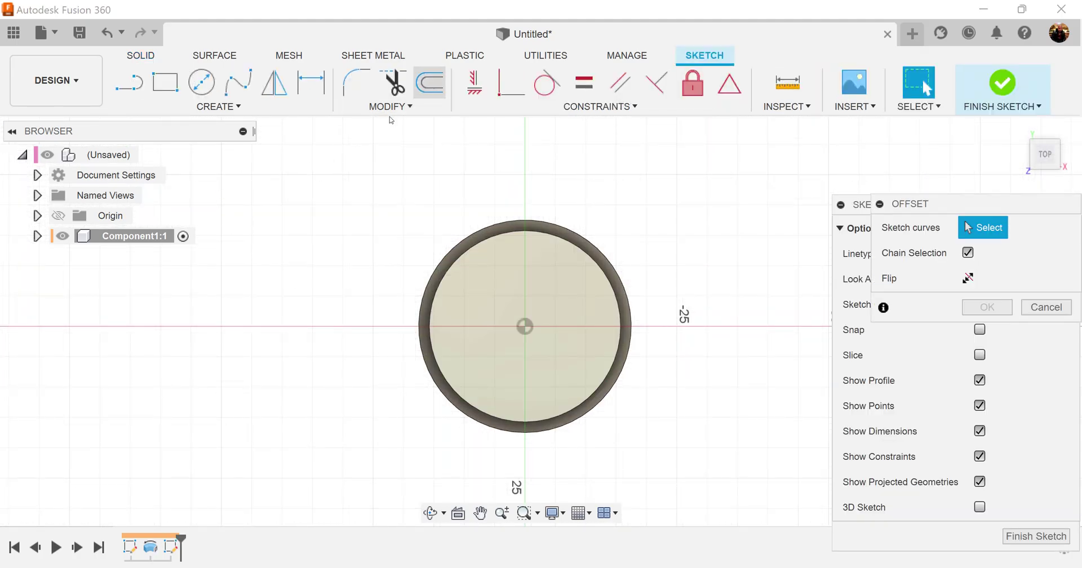
click(567, 244)
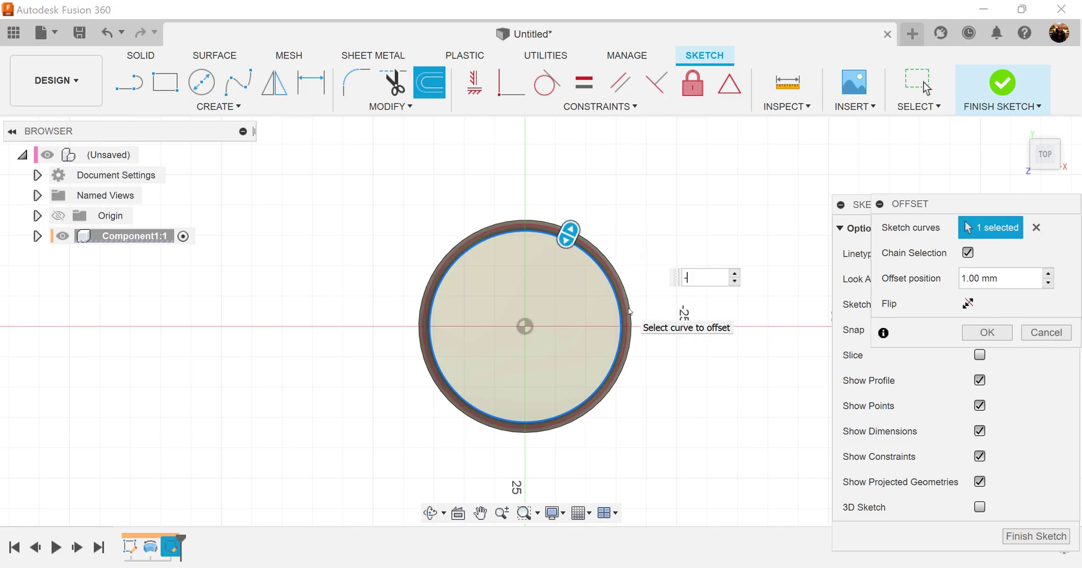
text(-1.25)
key(Return)
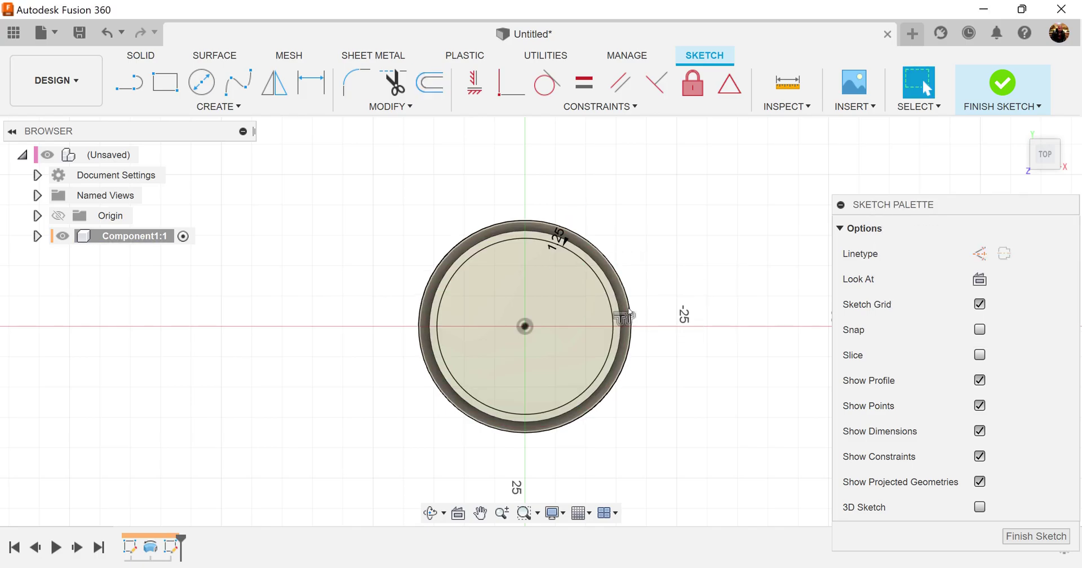
Extrude the inner circle on the top face by -5 mm as a cut into the body.
mouse_move(625, 314)
shift+middle_down()
mouse_move(661, 176)
mouse_move(399, 166)
mouse_move(398, 155)
shift+middle_up()
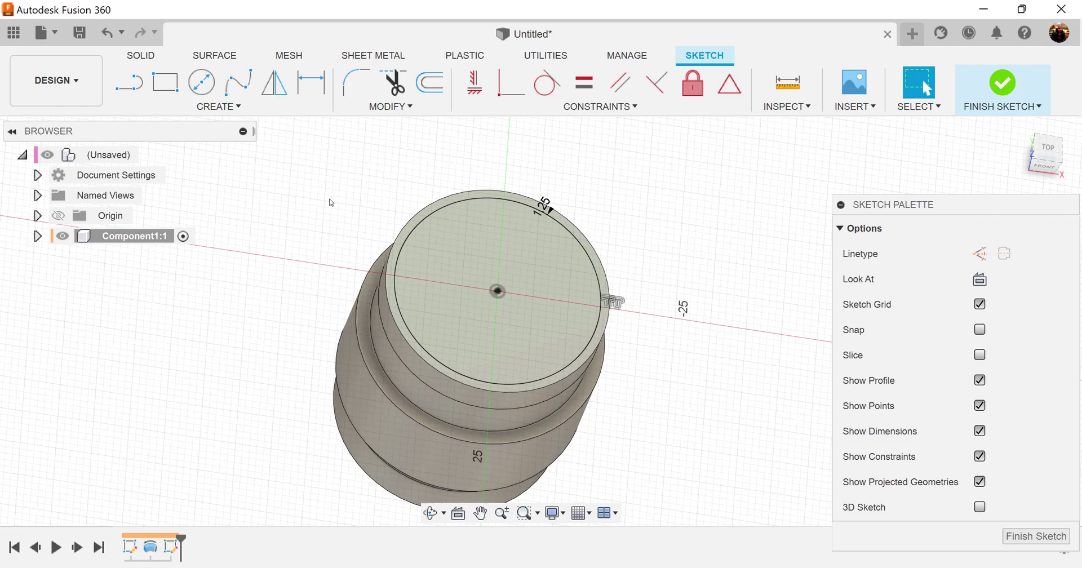
key(e)
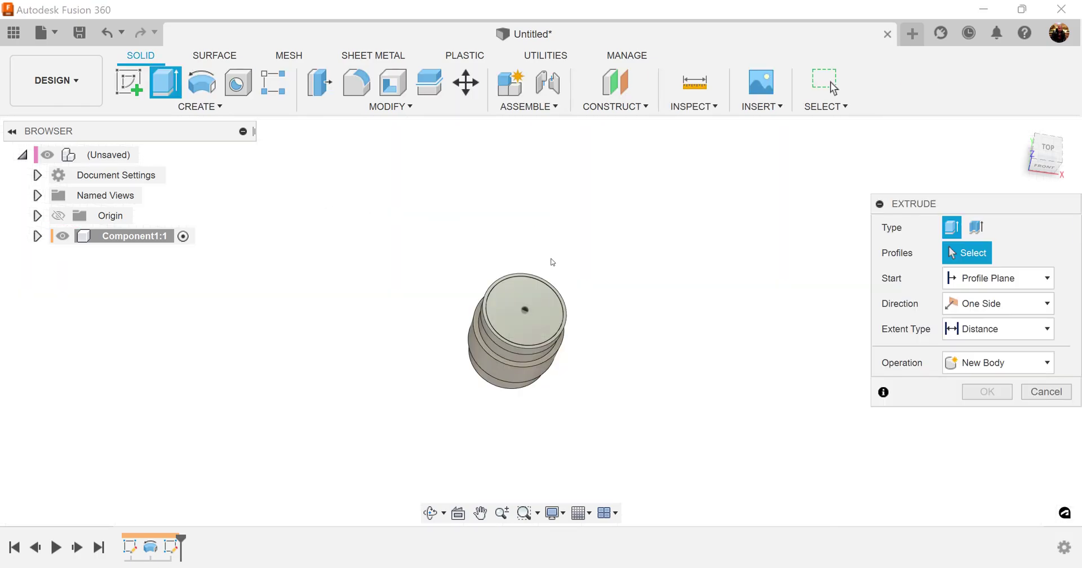
scroll(552, 265, up, 3)
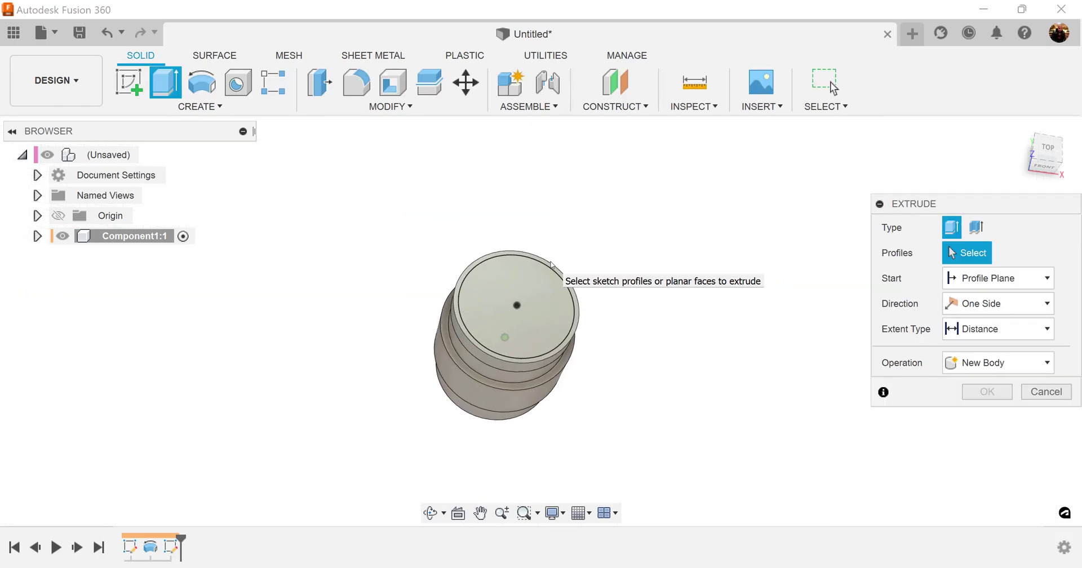
click(537, 292)
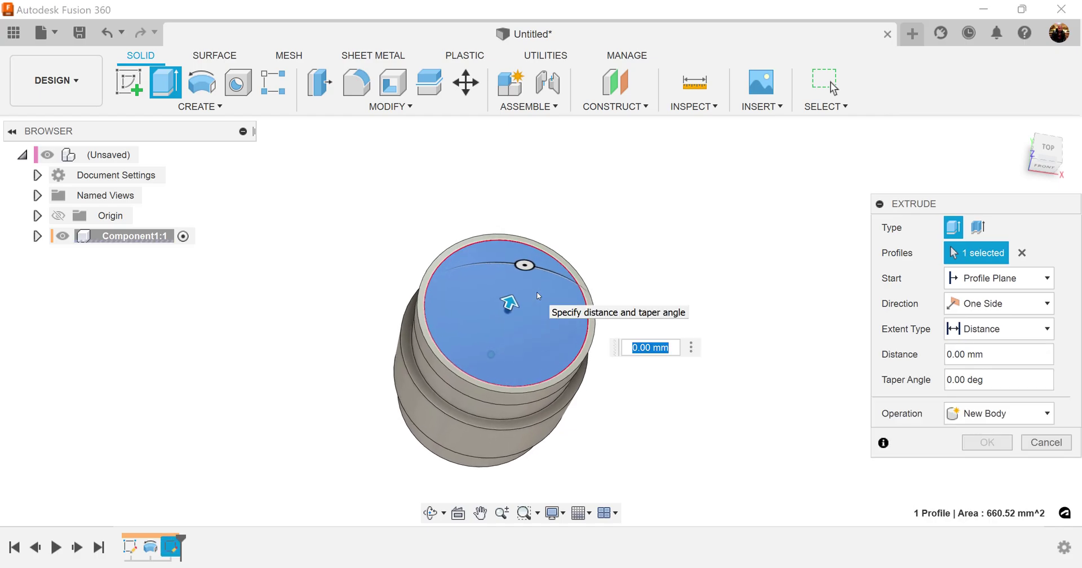
text(-5)
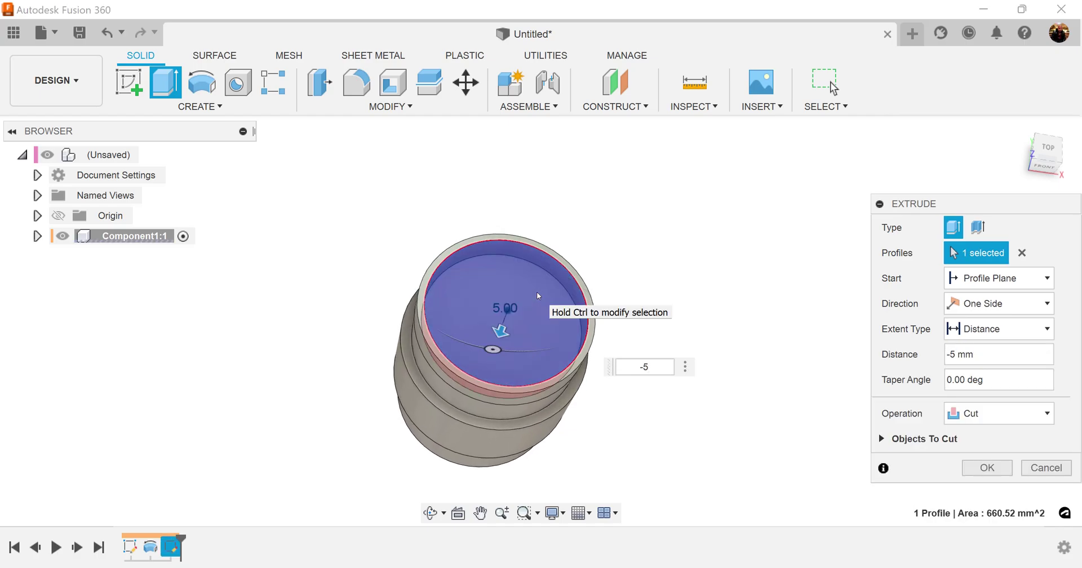
click(987, 467)
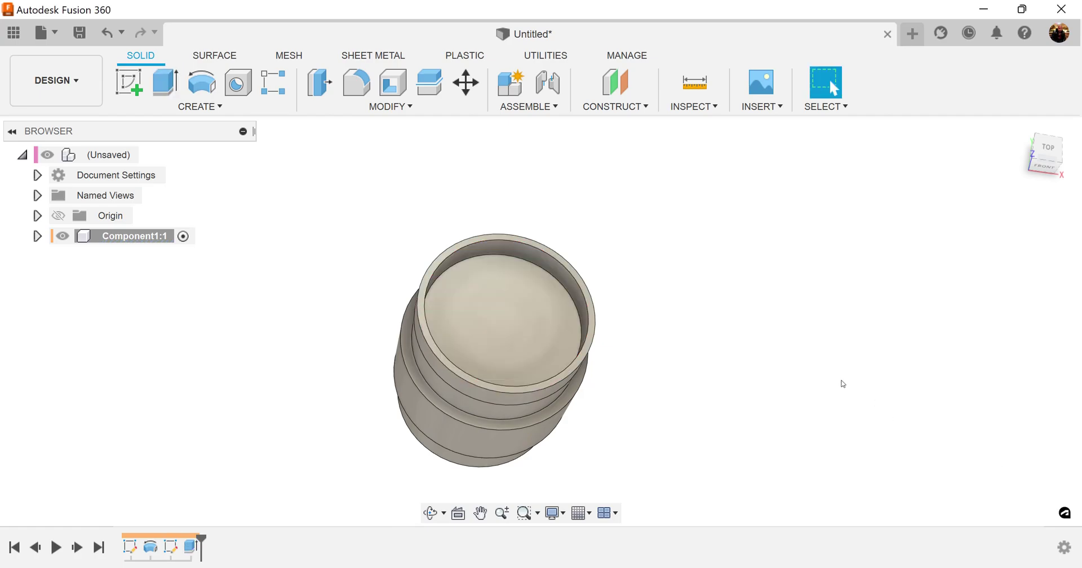
Sketch on the bottom face of the body and offset its circular edge 1.25 mm inward.
key(F6)
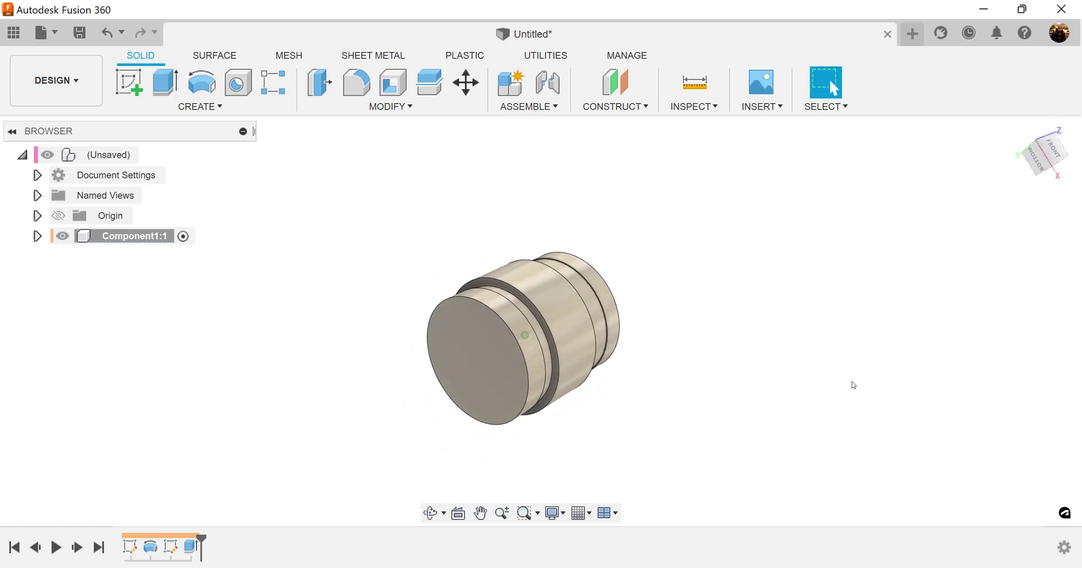
click(129, 83)
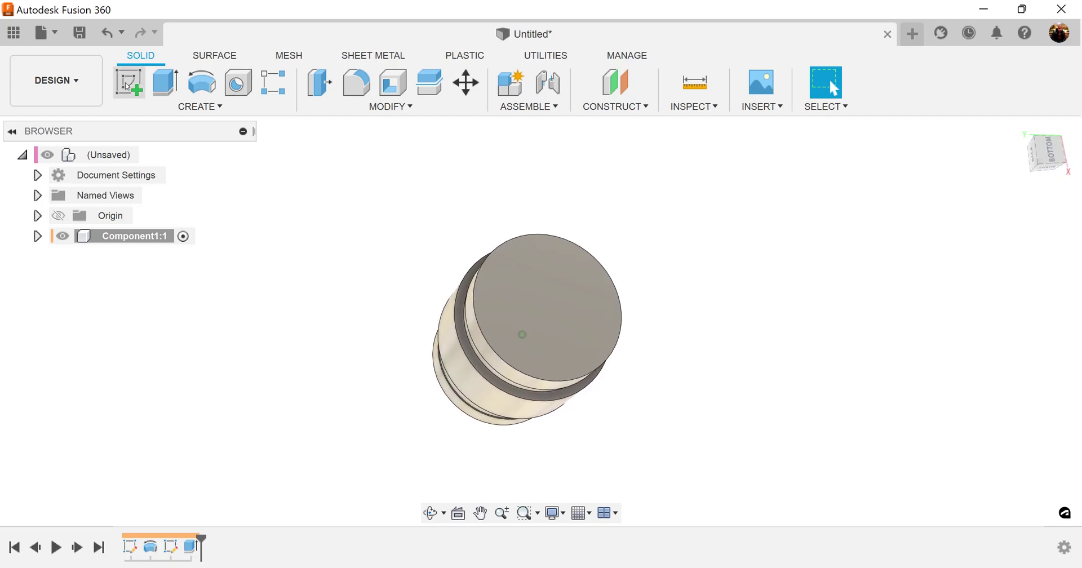
click(576, 271)
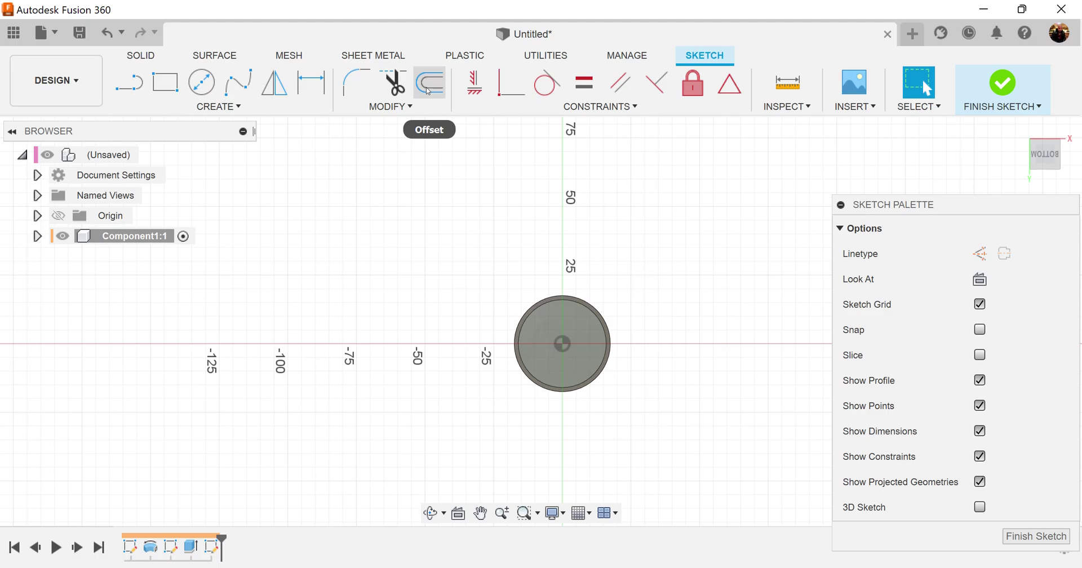
click(428, 91)
scroll(606, 337, up, 3)
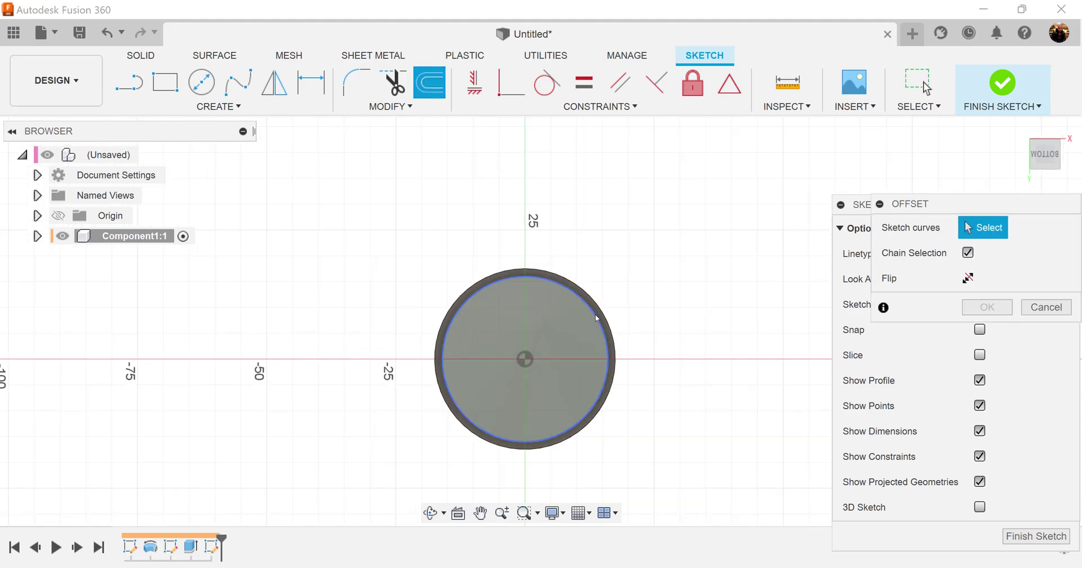
click(597, 318)
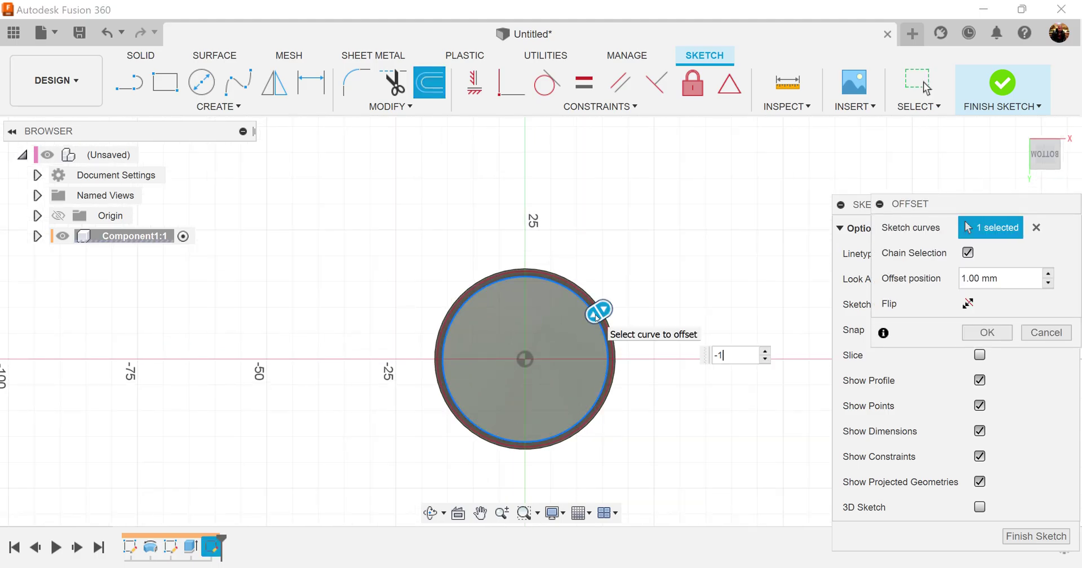
key(Return)
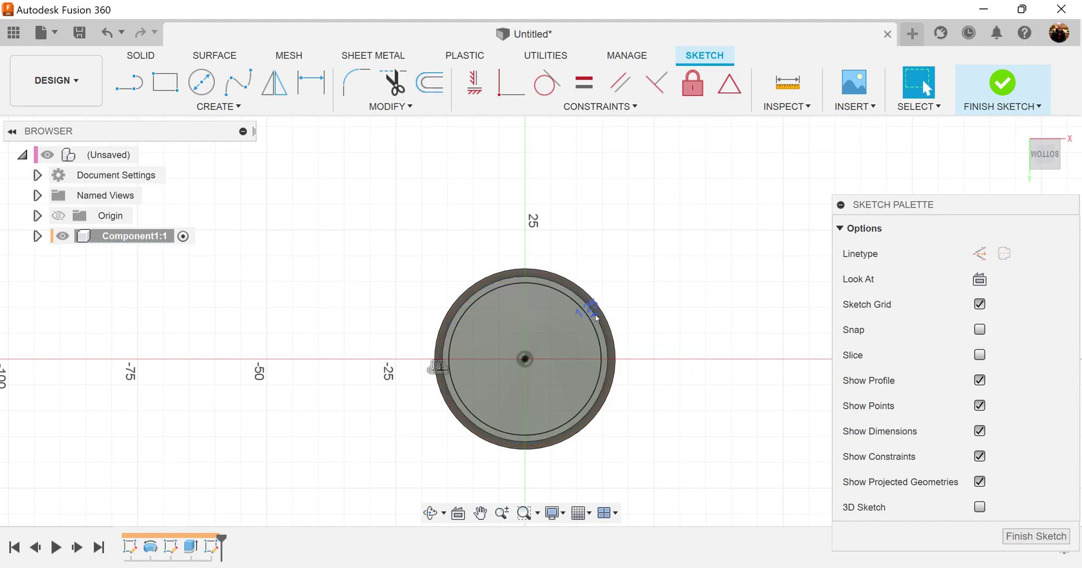
mouse_move(596, 318)
shift+middle_down()
mouse_move(620, 234)
mouse_move(632, 232)
shift+middle_up()
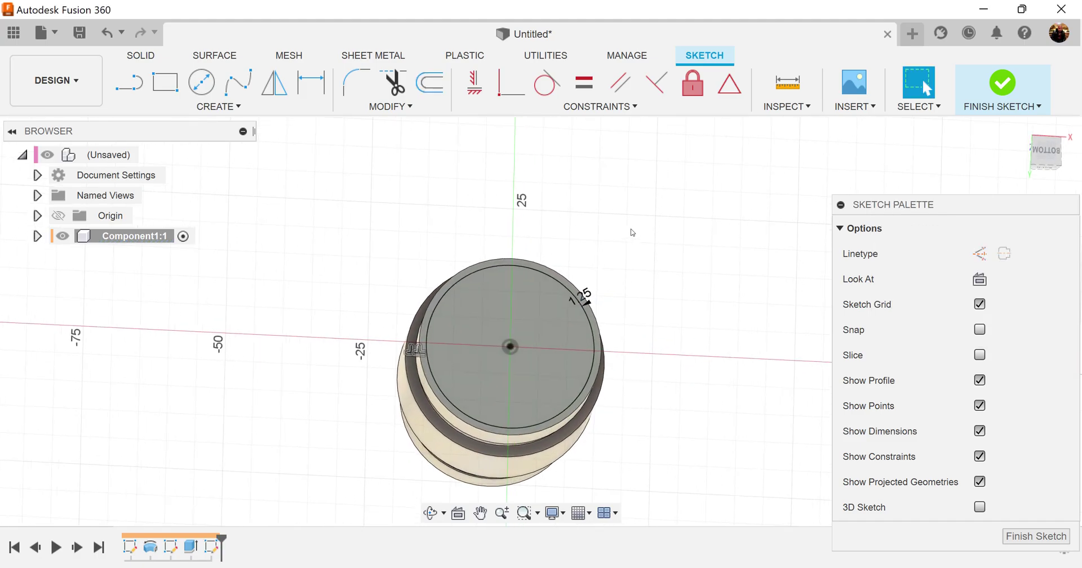
Extrude the inner circle on the bottom face by -16 mm as a cut into the body.
key(e)
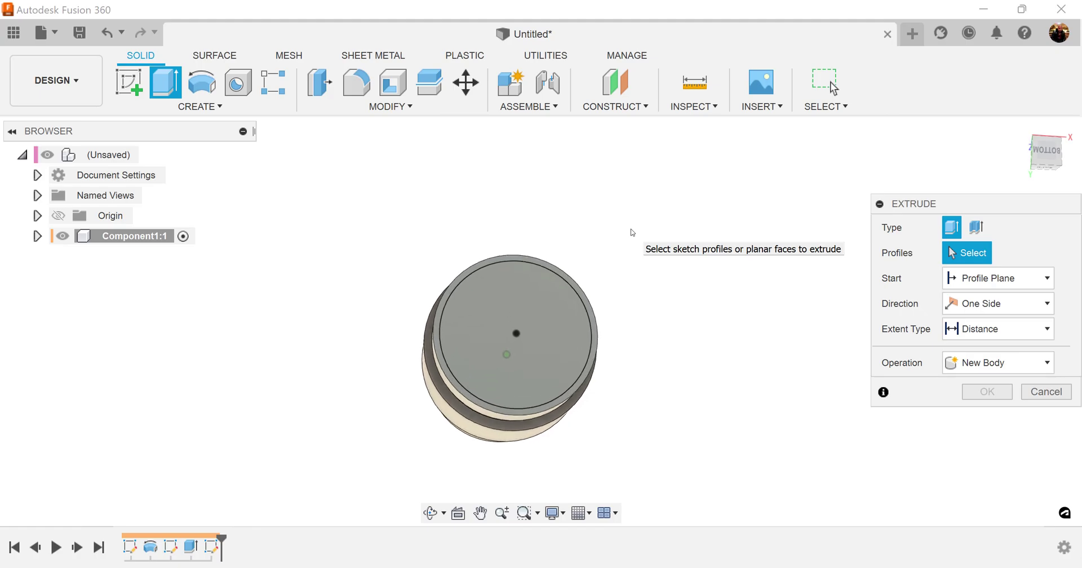
click(530, 288)
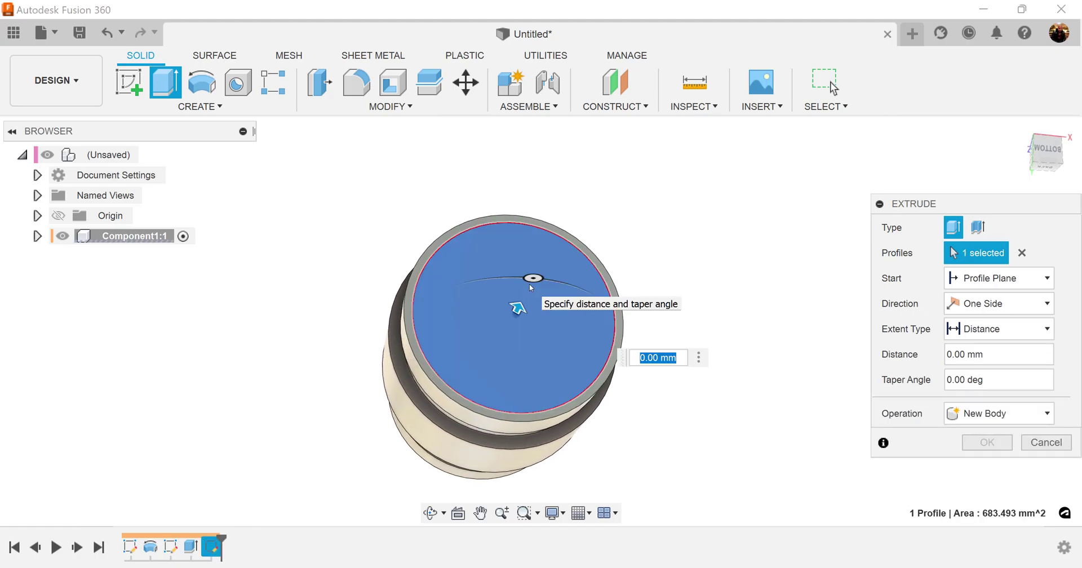
text(-16)
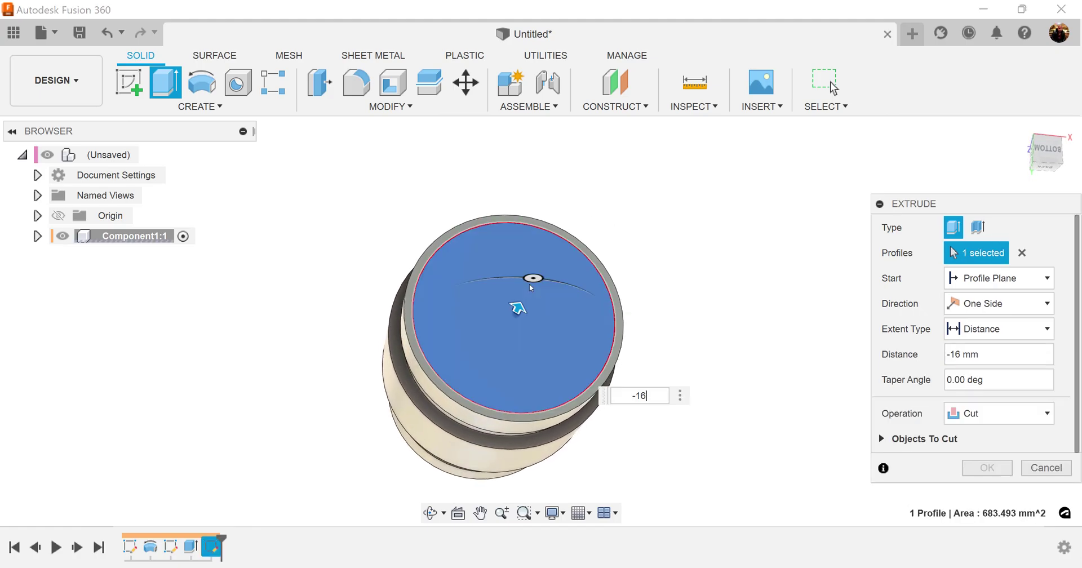
key(Return)
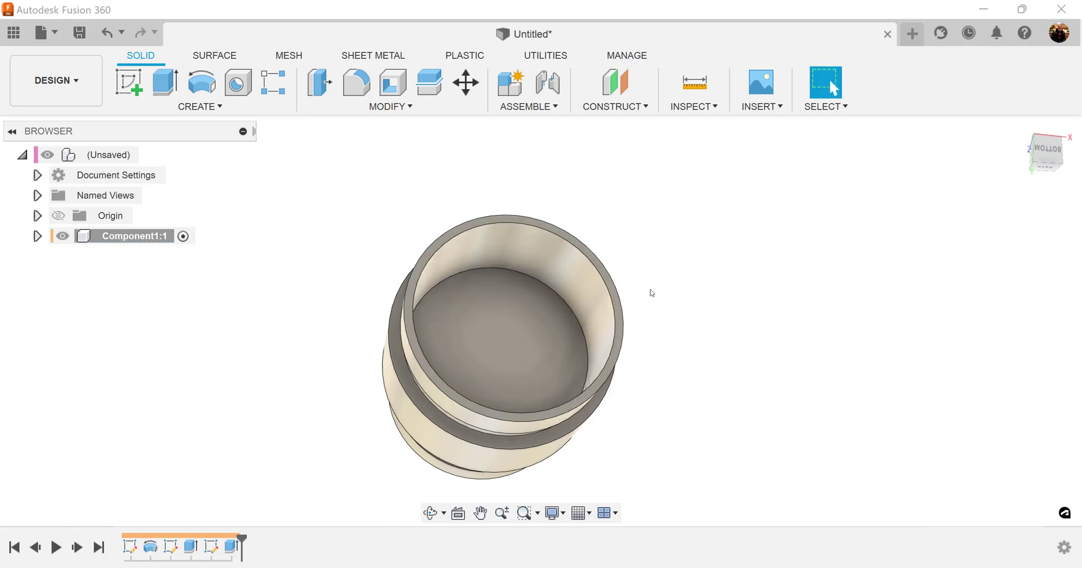
Fillet the floor edge inside the top recess with a 5 mm radius.
scroll(551, 174, up, 3)
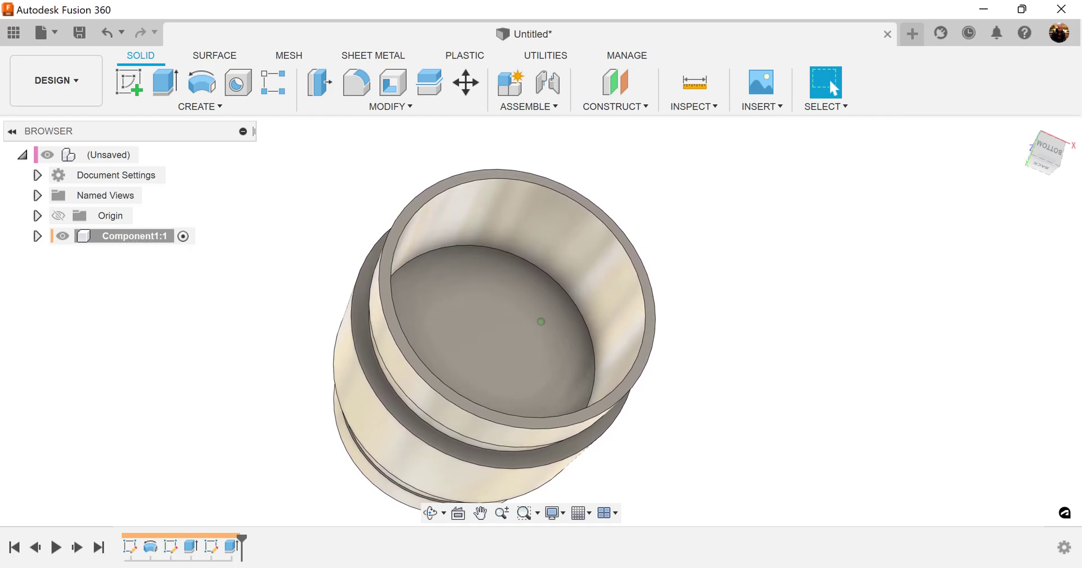
scroll(540, 321, down, 1)
shift+middle_drag(540, 321, 541, 237)
scroll(532, 264, up, 5)
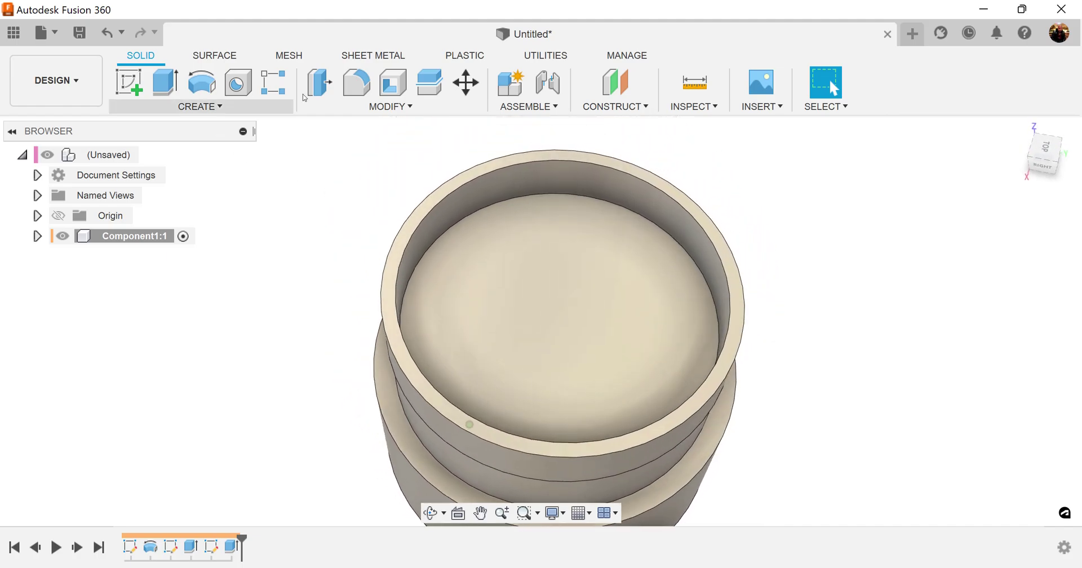
scroll(540, 237, down, 1)
click(356, 82)
click(535, 190)
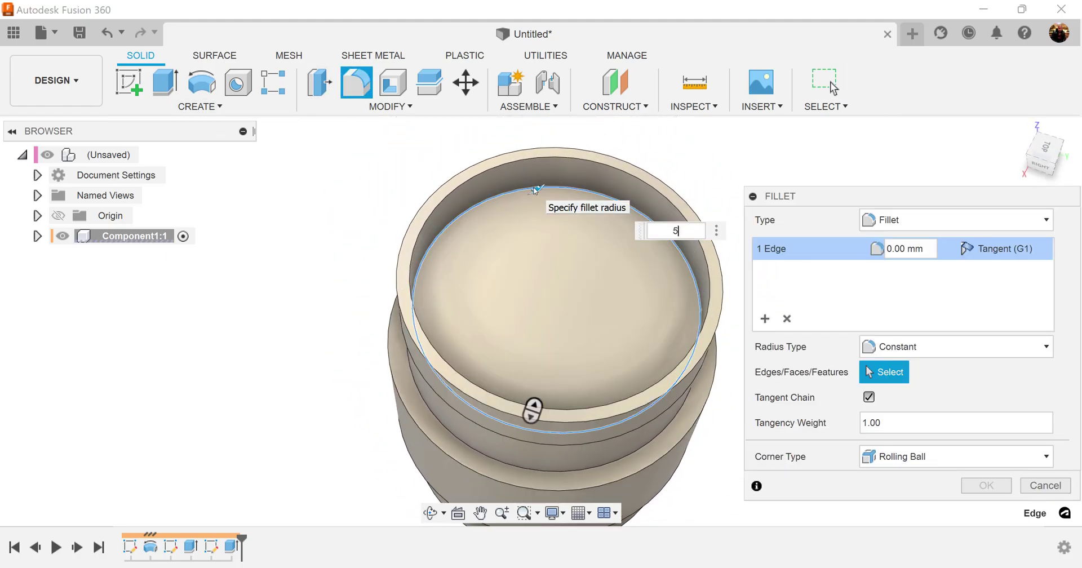
key(Return)
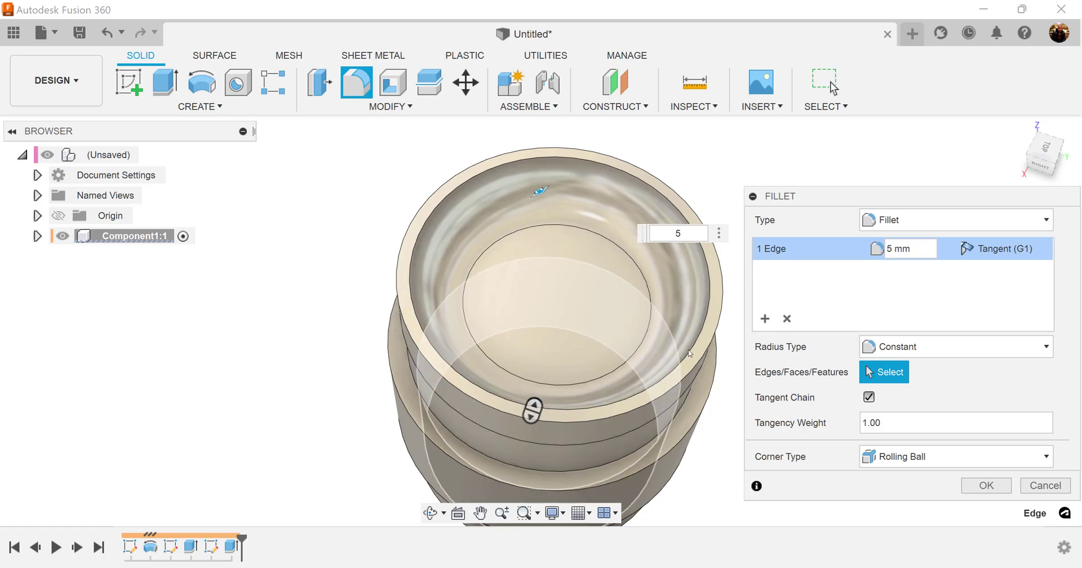
click(986, 485)
Fillet the floor edge inside the bottom recess with a 4 mm radius.
shift+middle_drag(981, 424, 548, 190)
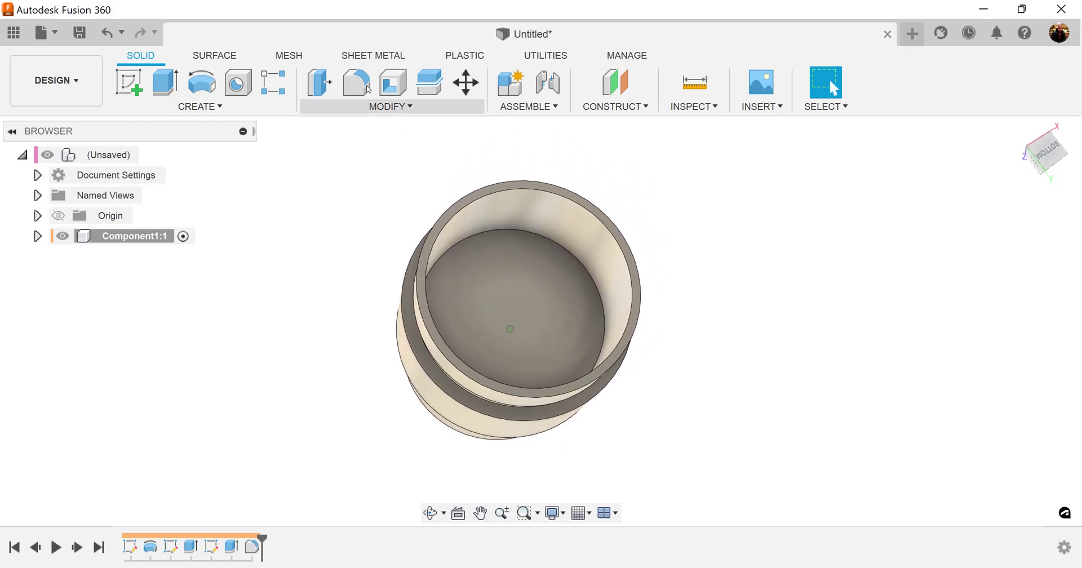
click(356, 82)
click(497, 240)
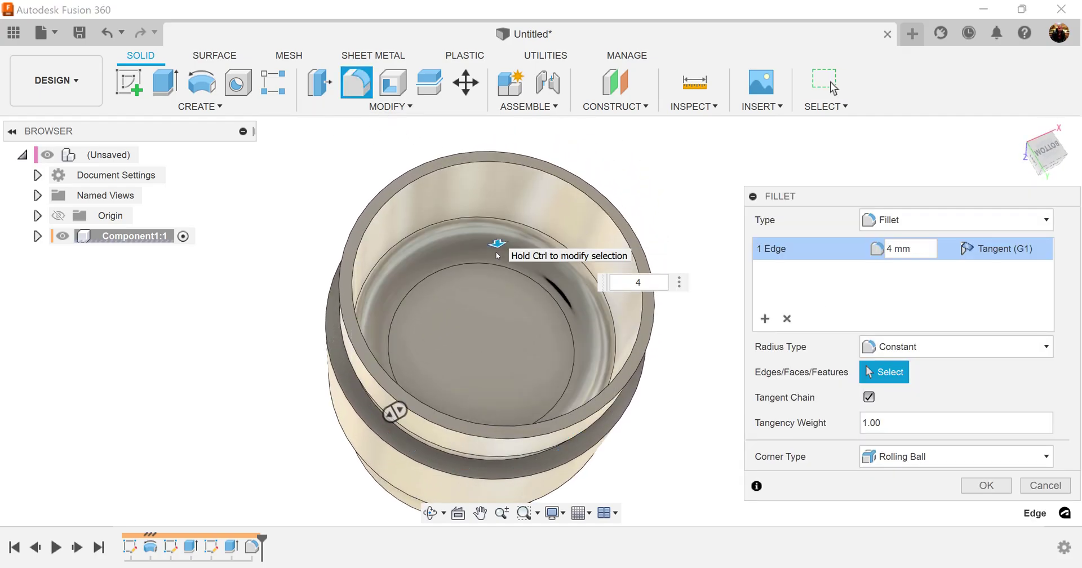
click(986, 485)
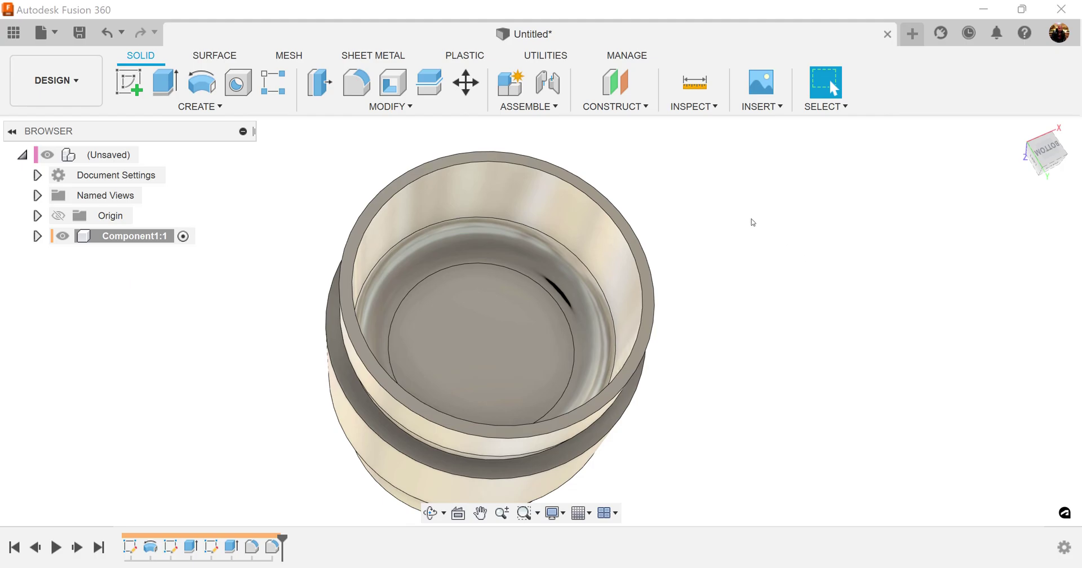
Extrude the flat circular floor of the bottom recess by -12 mm as a cut.
click(167, 80)
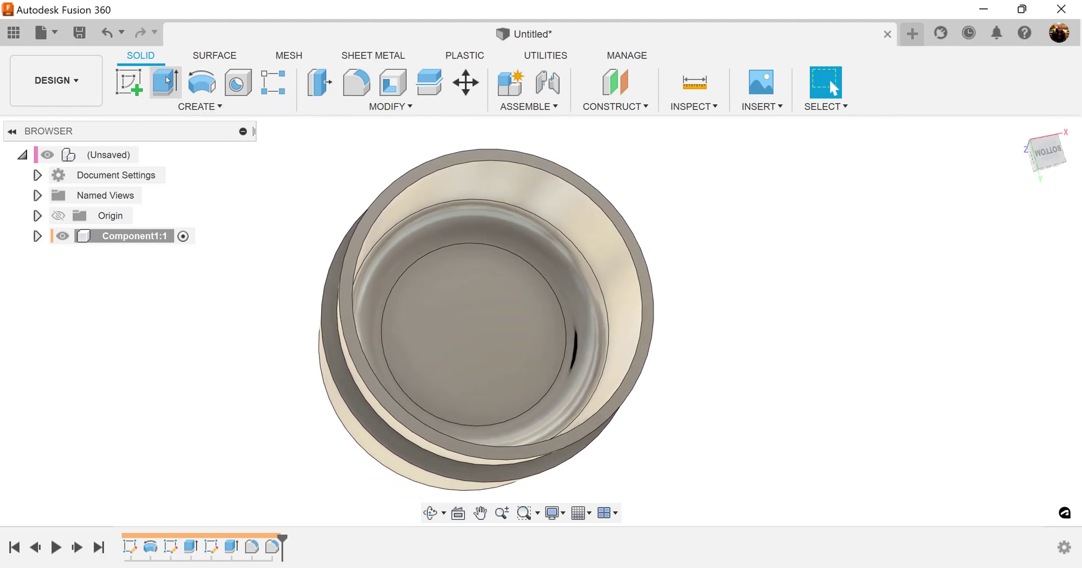
click(543, 356)
text(-12)
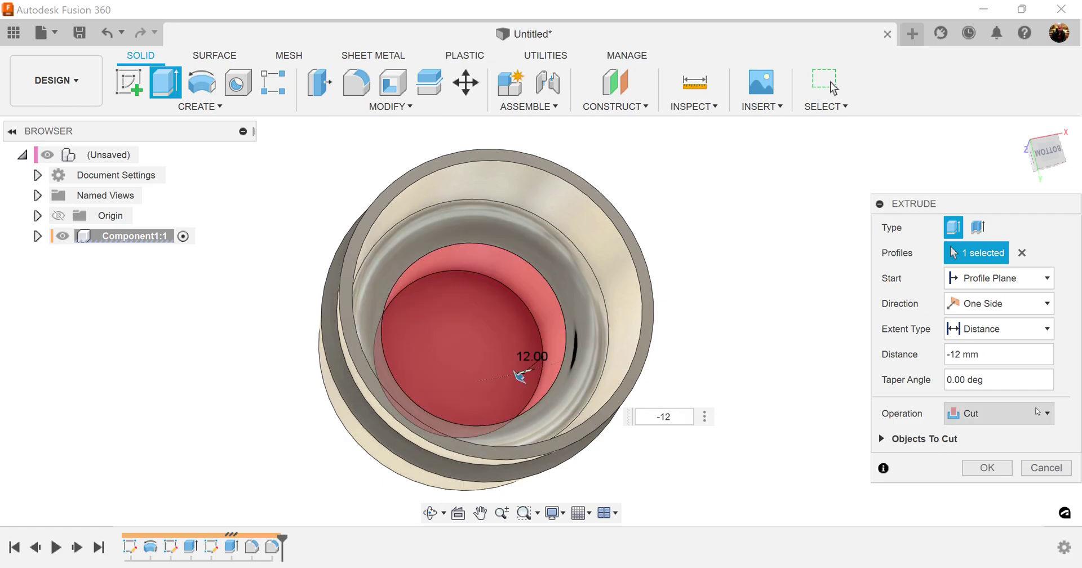
click(989, 471)
Fillet both rims of the wide middle band with a 1 mm radius by selecting its outer face.
shift+middle_drag(811, 372, 447, 133)
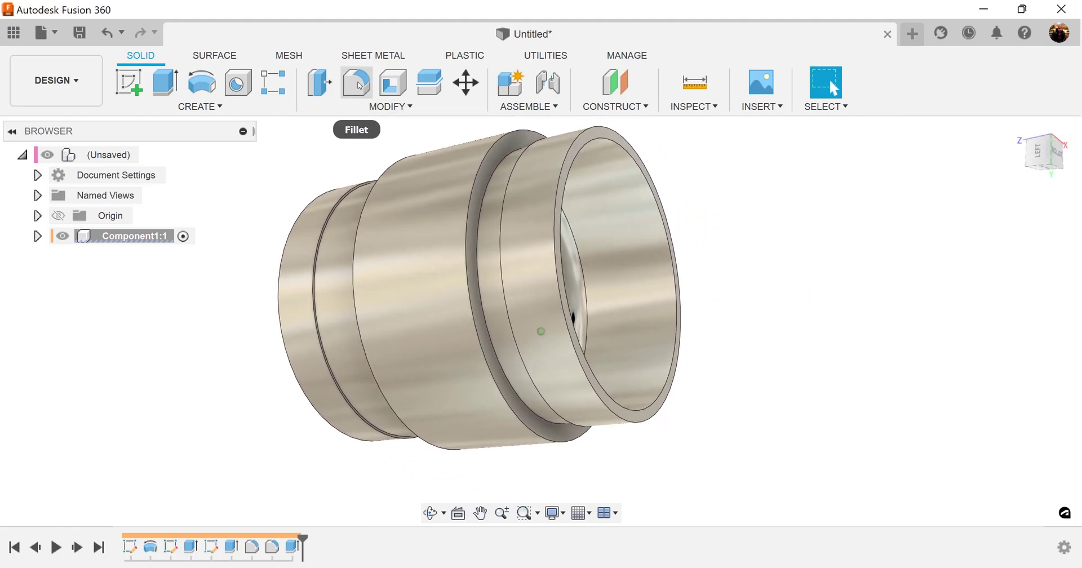
click(356, 82)
click(435, 182)
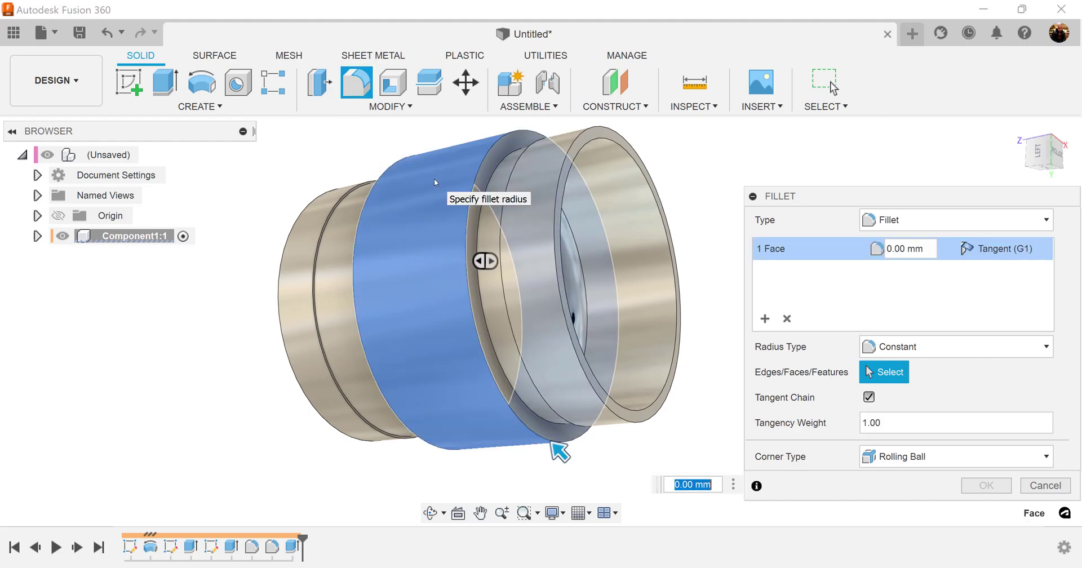
text(1)
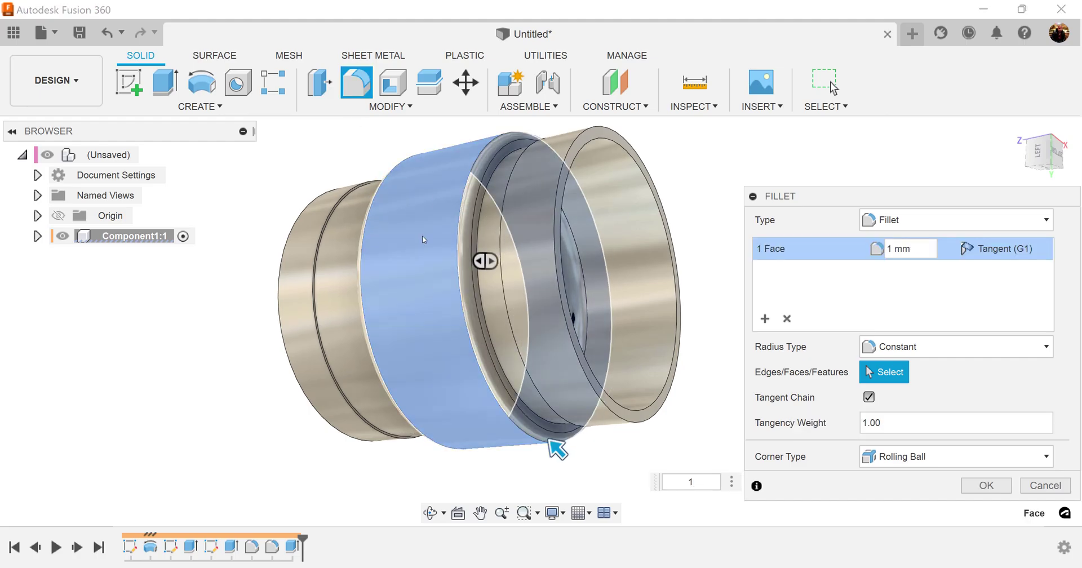
click(995, 485)
Fillet the two circular step edges on the necks above and below the middle band with a 0.25 mm radius.
shift+middle_drag(838, 369, 335, 429)
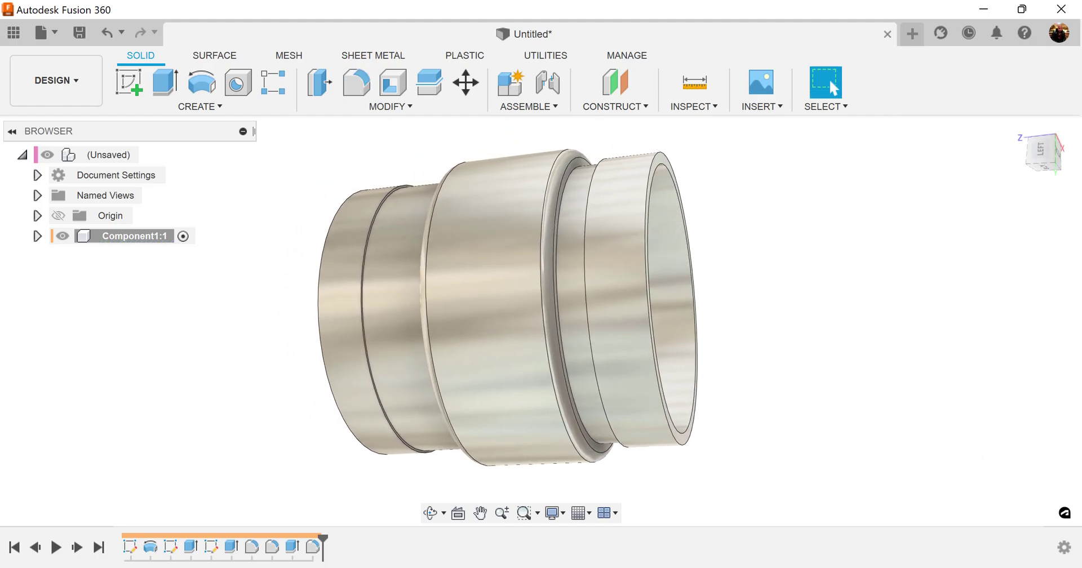
click(355, 83)
scroll(462, 293, up, 3)
click(367, 156)
shift+middle_drag(368, 157, 629, 207)
click(629, 207)
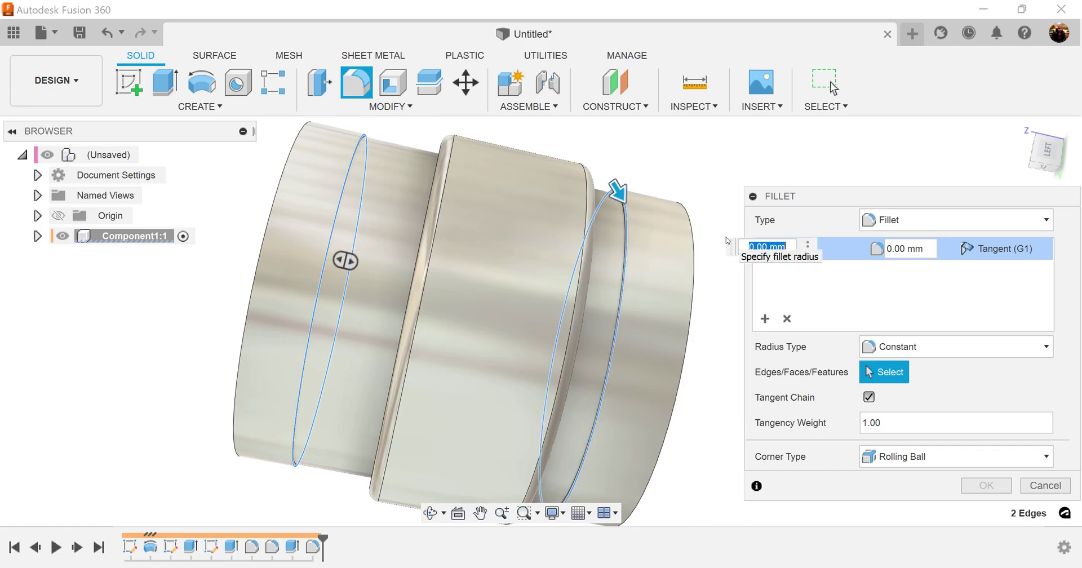
text(1)
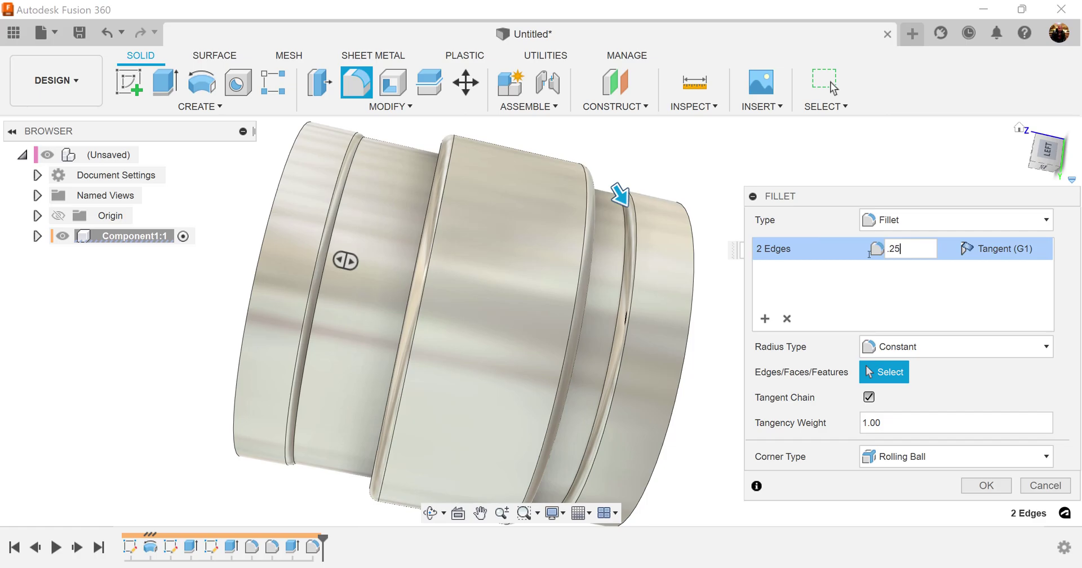
click(990, 492)
Sketch on the vertical origin plane facing the left view and draw a 15 mm diameter circle centred above the part.
scroll(862, 373, down, 3)
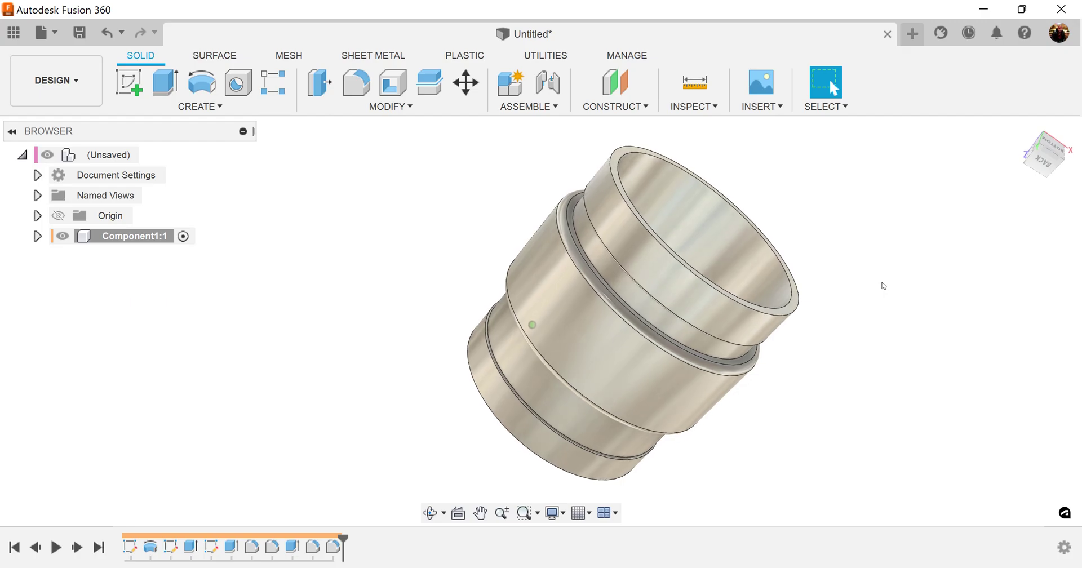
click(1041, 156)
click(1042, 158)
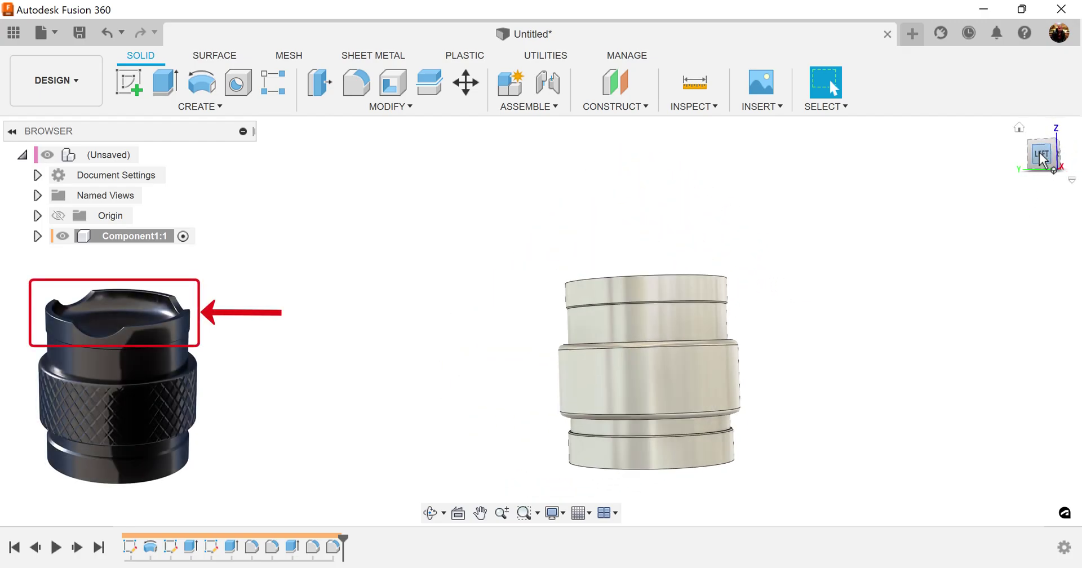
middle_drag(957, 314, 814, 283)
scroll(605, 261, up, 1)
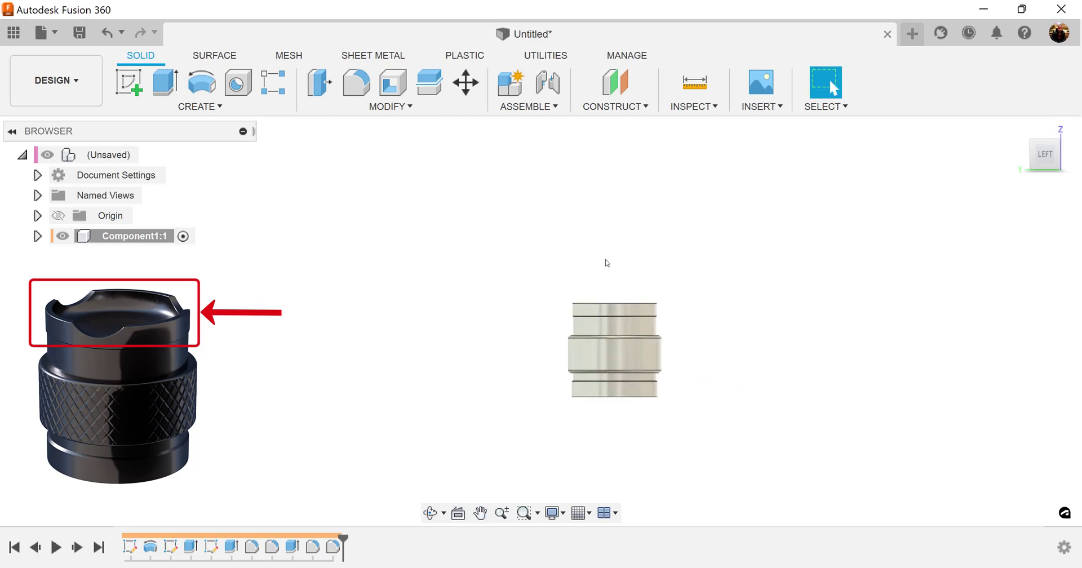
scroll(605, 263, up, 3)
mouse_move(724, 300)
middle_down()
mouse_move(682, 171)
mouse_move(696, 200)
middle_up()
scroll(679, 202, up, 1)
click(129, 82)
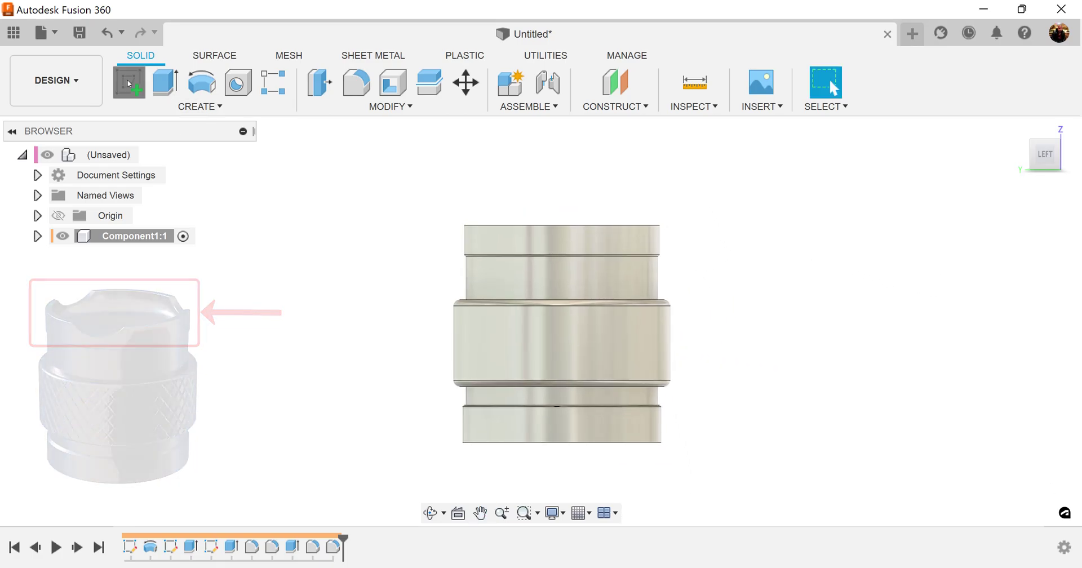
click(527, 378)
middle_drag(755, 261, 708, 334)
click(202, 82)
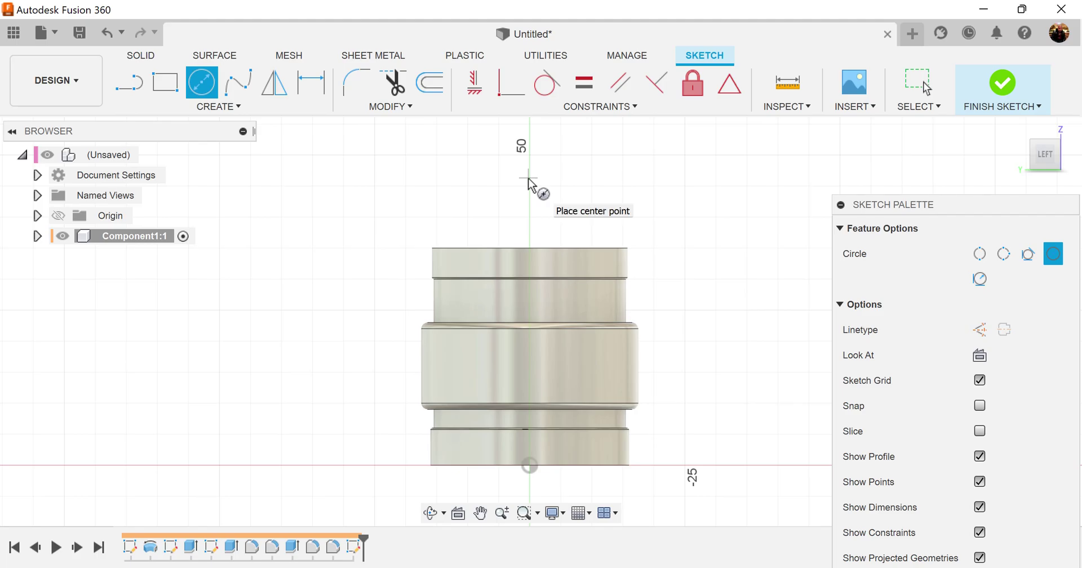
click(529, 179)
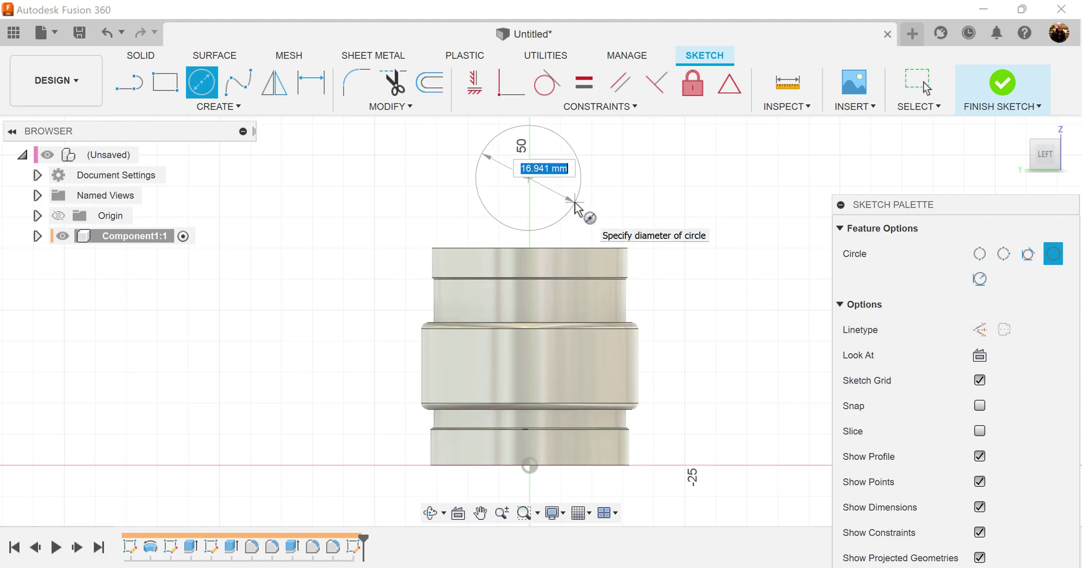
text(15)
key(Return)
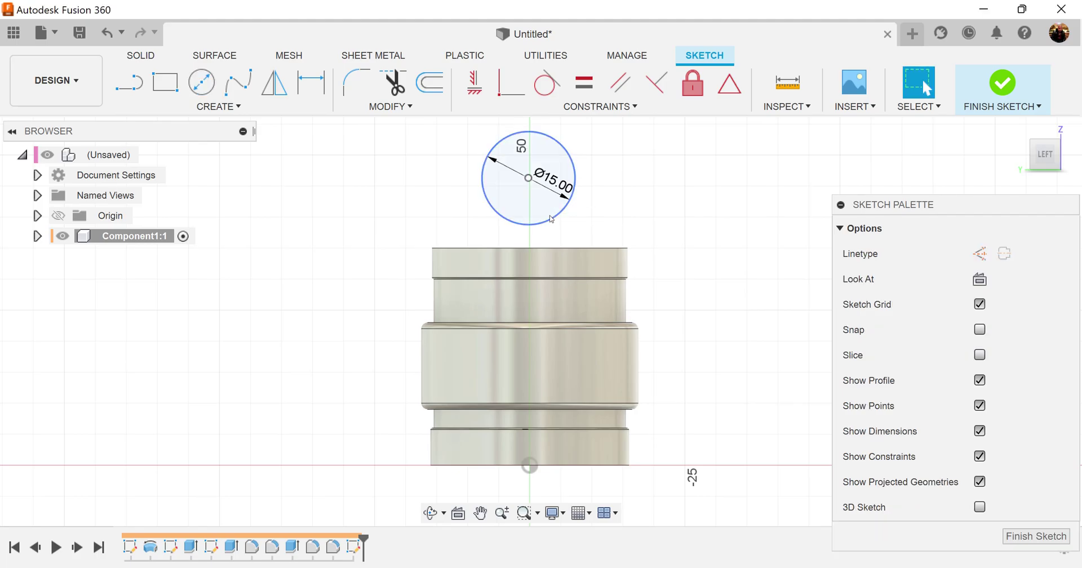
Constrain the circle's centre vertically to the sketch origin.
click(478, 85)
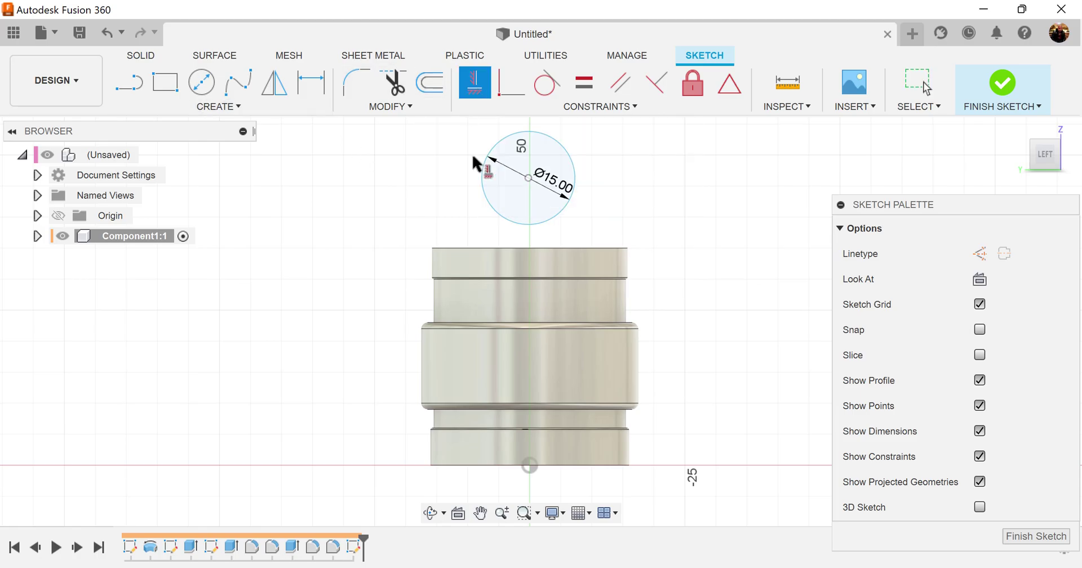
click(529, 179)
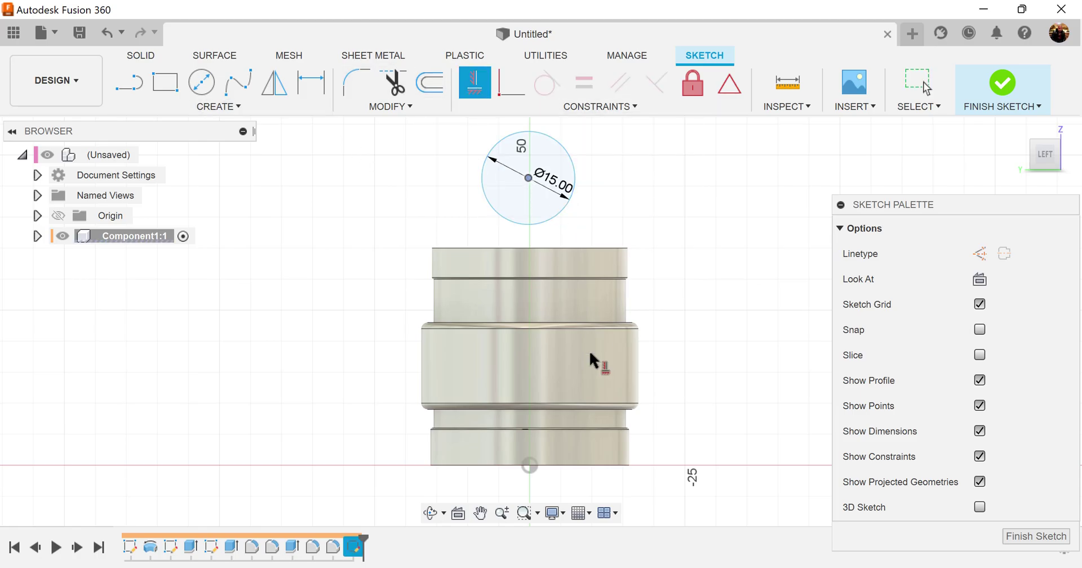
click(530, 465)
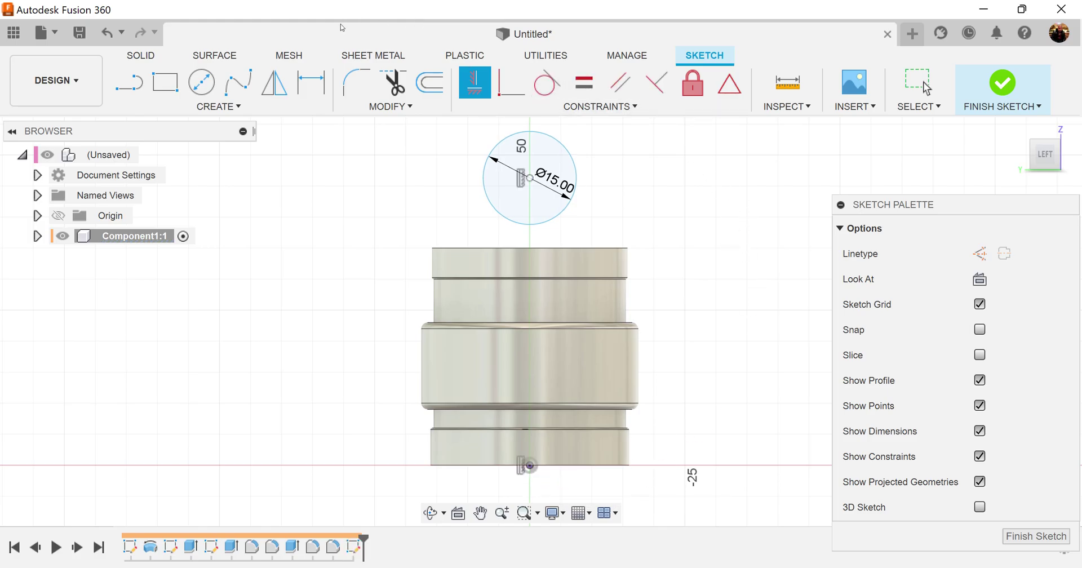
Dimension the circle's centre 40 mm above the origin and finish the sketch.
click(312, 83)
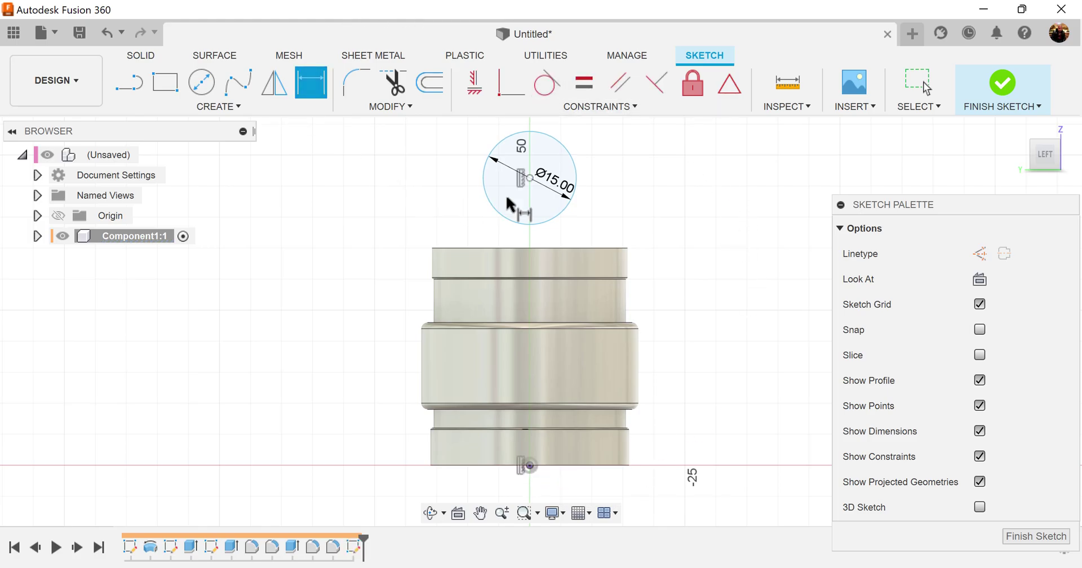
click(530, 178)
click(530, 465)
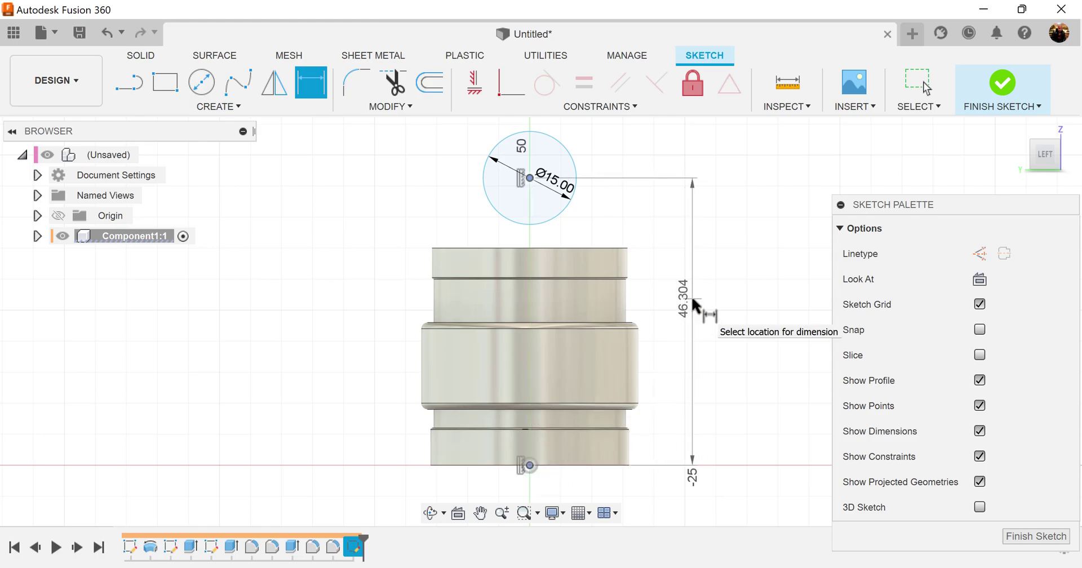
click(694, 303)
text(40)
key(Return)
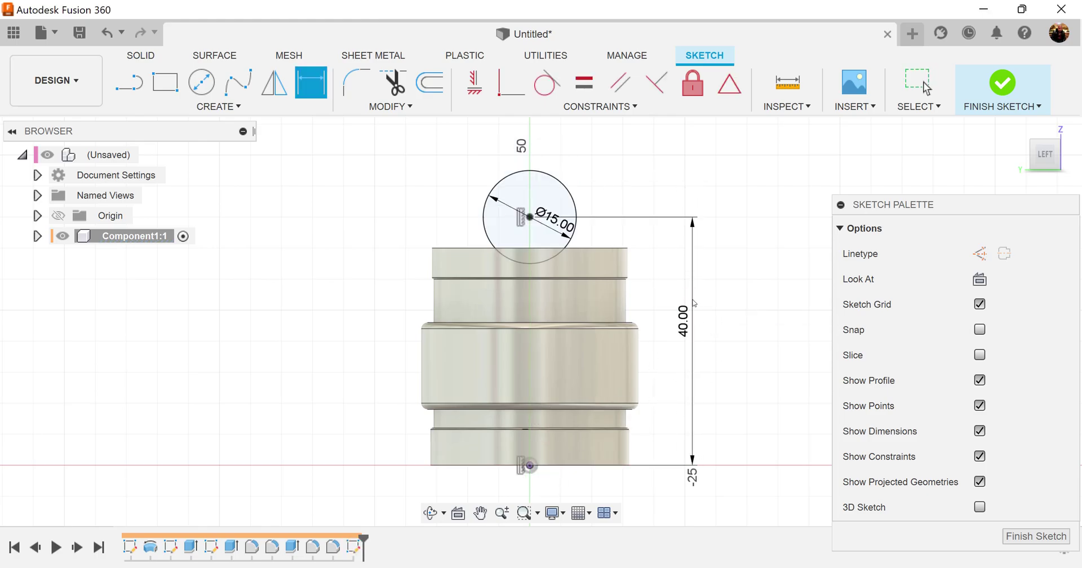
click(1046, 540)
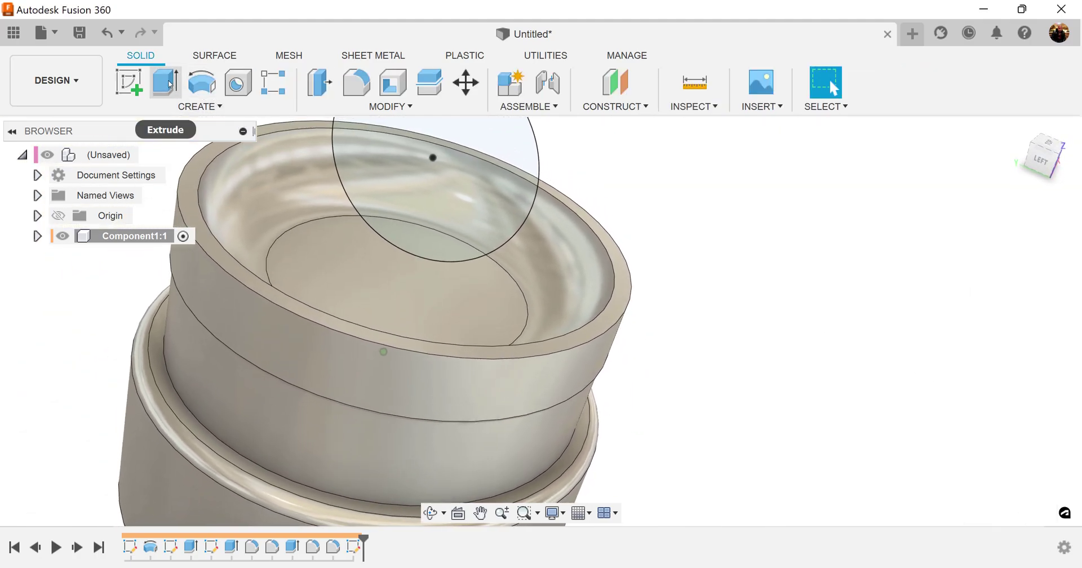
Cut the 15 mm circle profile through the cup's rim in one direction with an Extrude cut, extent All.
click(169, 84)
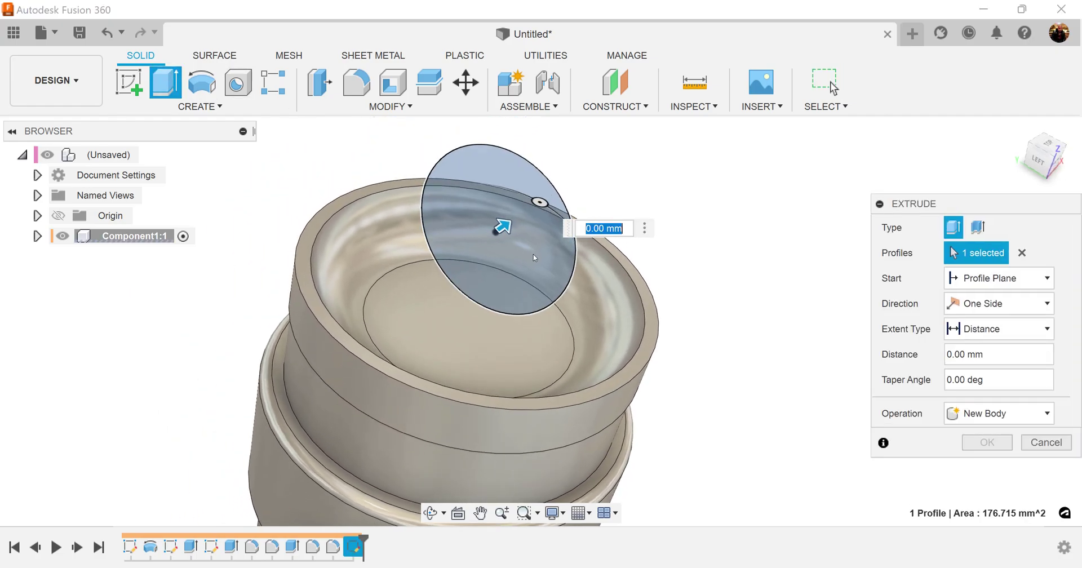
drag(492, 222, 523, 215)
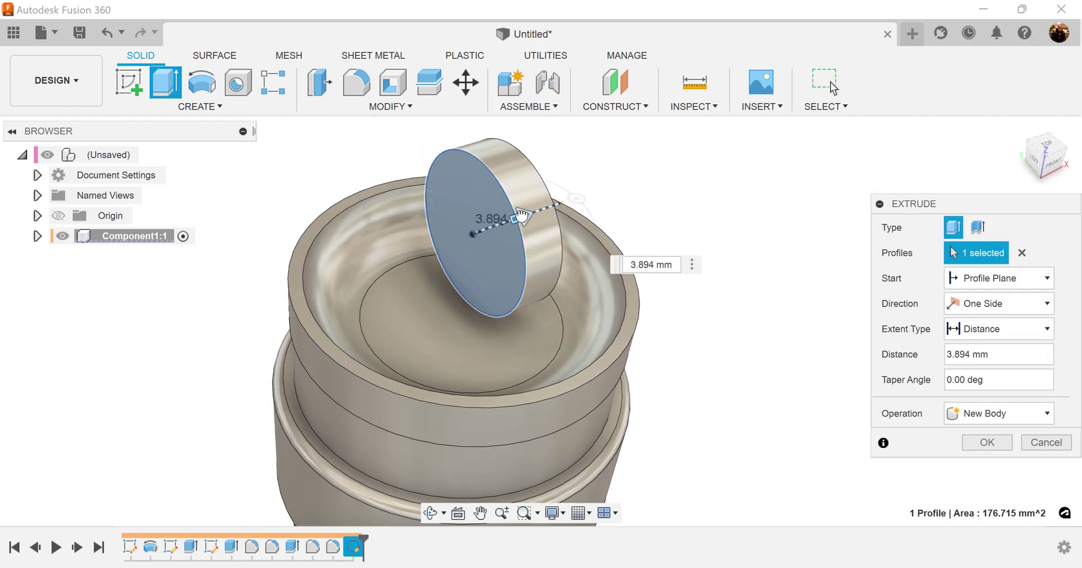
click(999, 413)
click(1006, 450)
click(1020, 329)
click(1007, 386)
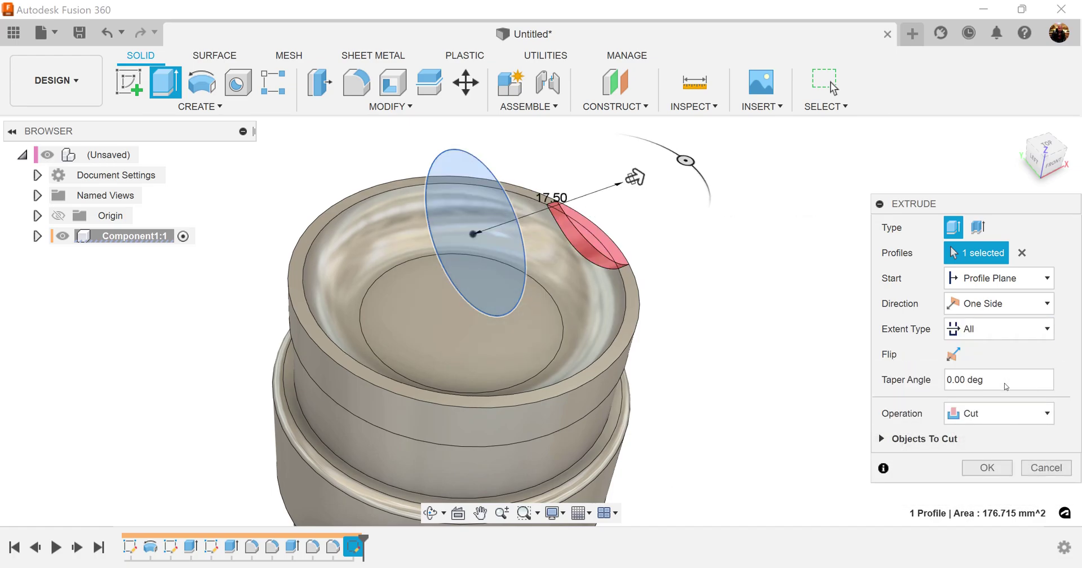
click(987, 468)
scroll(735, 268, down, 3)
Create a full circular pattern of the rim cutout feature around the middle band's axis with a quantity of 3.
click(200, 107)
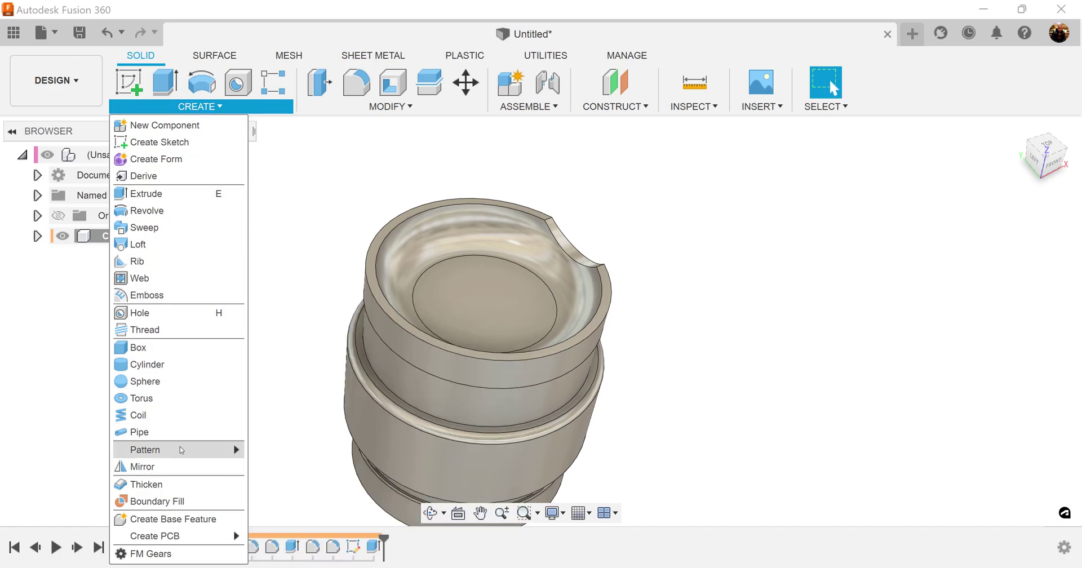
mouse_move(181, 450)
click(307, 466)
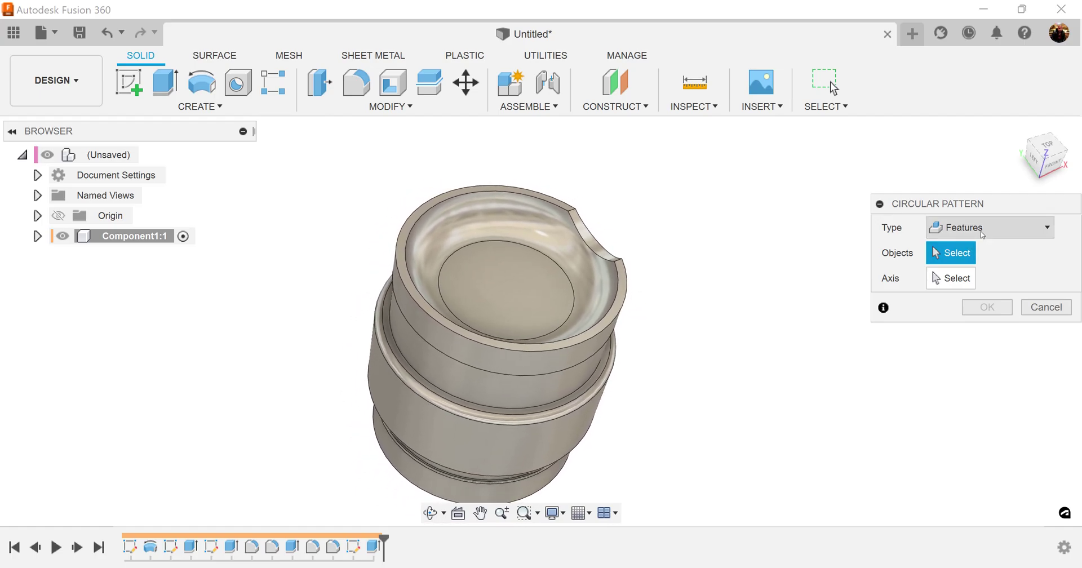
click(374, 548)
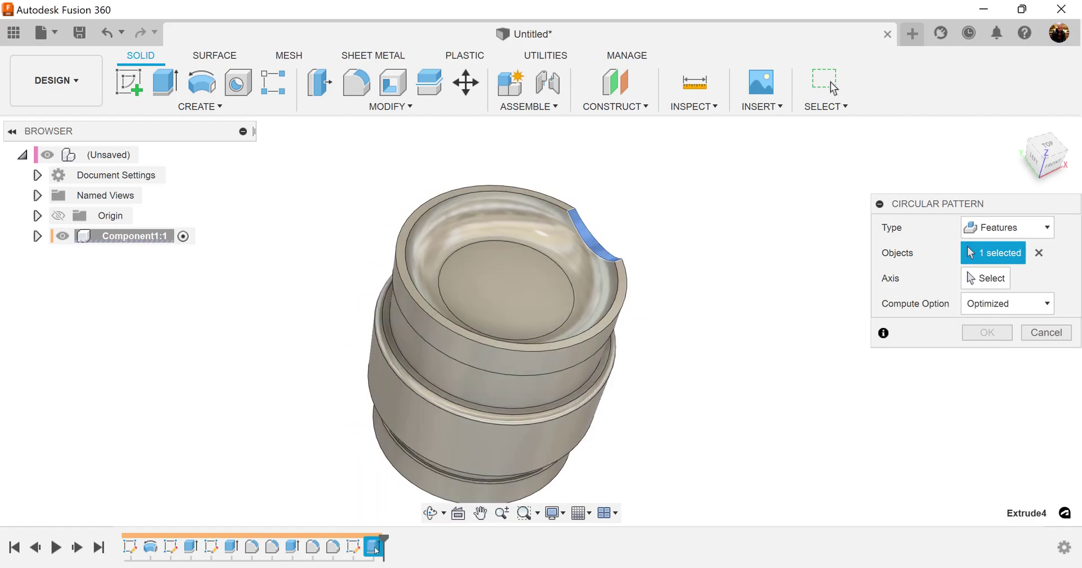
click(998, 280)
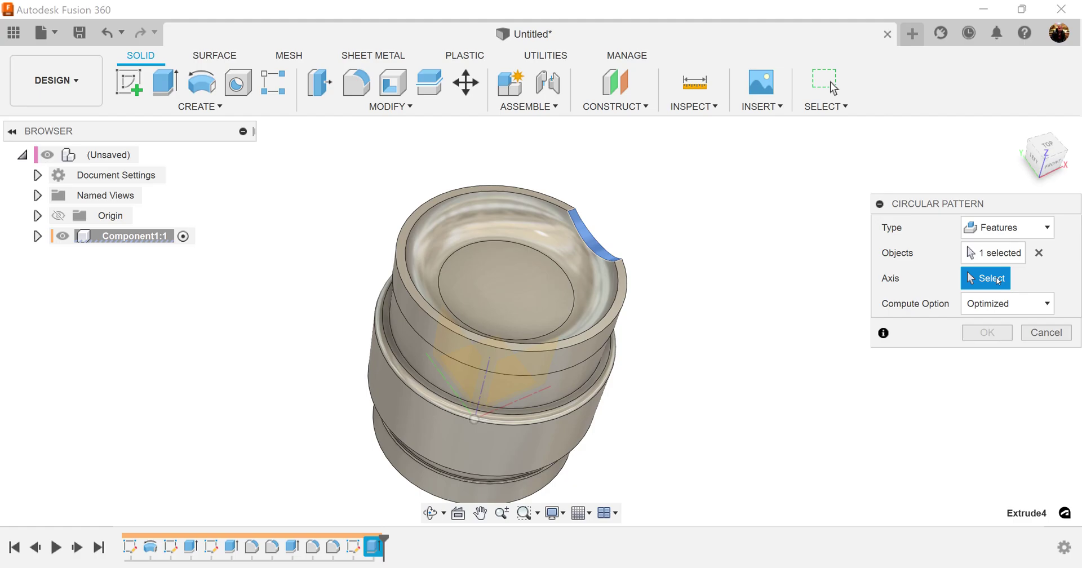
click(548, 442)
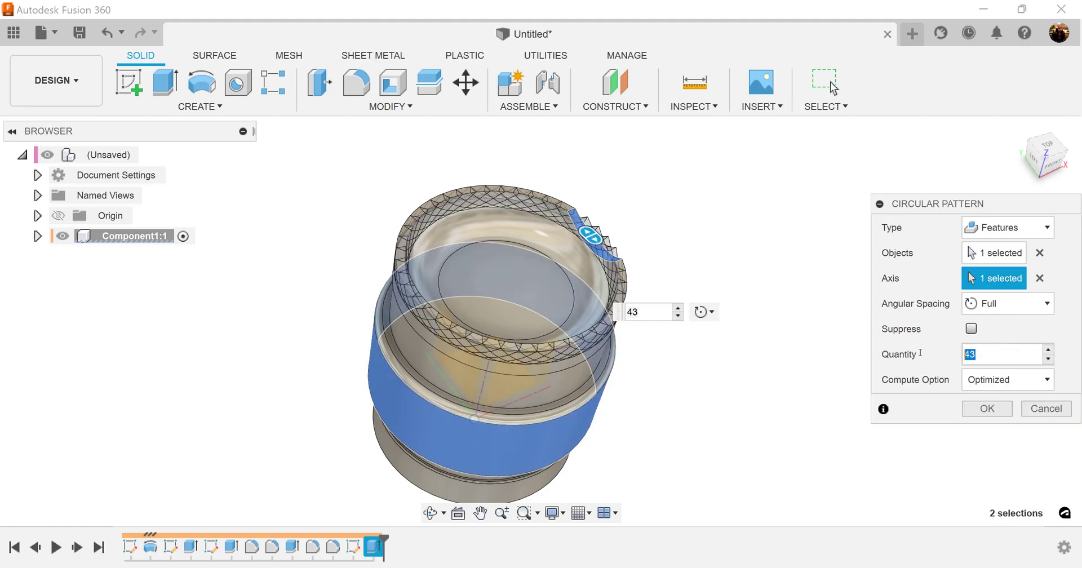
text(3)
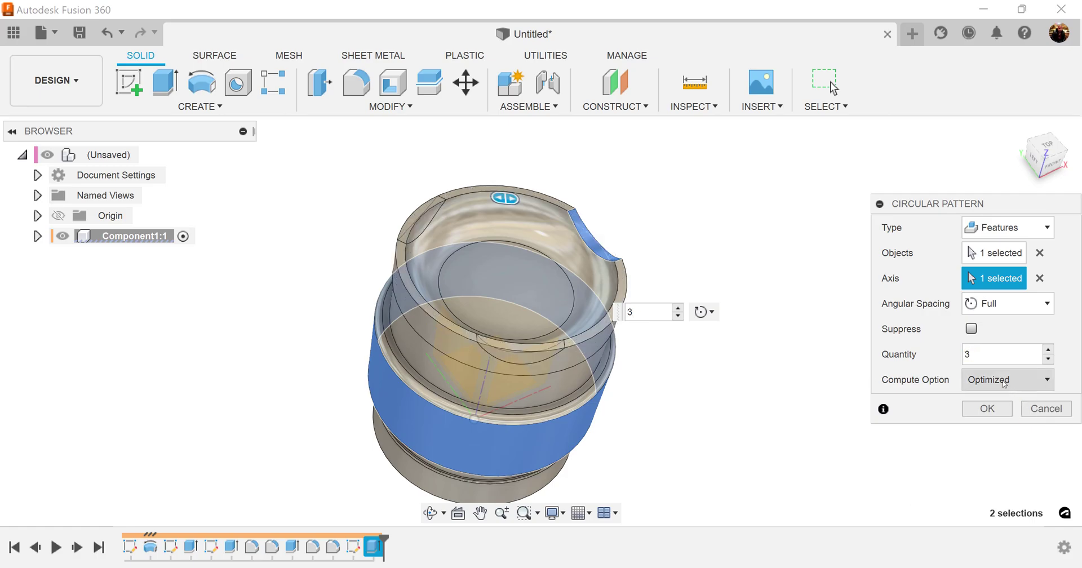
click(998, 410)
Start a Coil on the flat ring face above the middle band with a 35 mm diameter circle centred on the origin.
shift+middle_drag(806, 421, 637, 389)
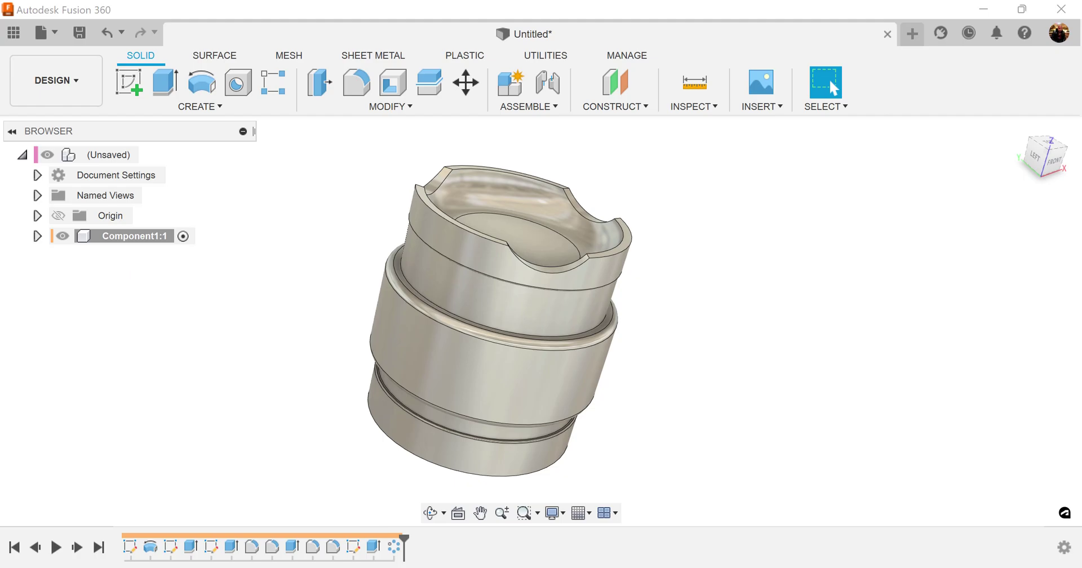
scroll(785, 359, down, 1)
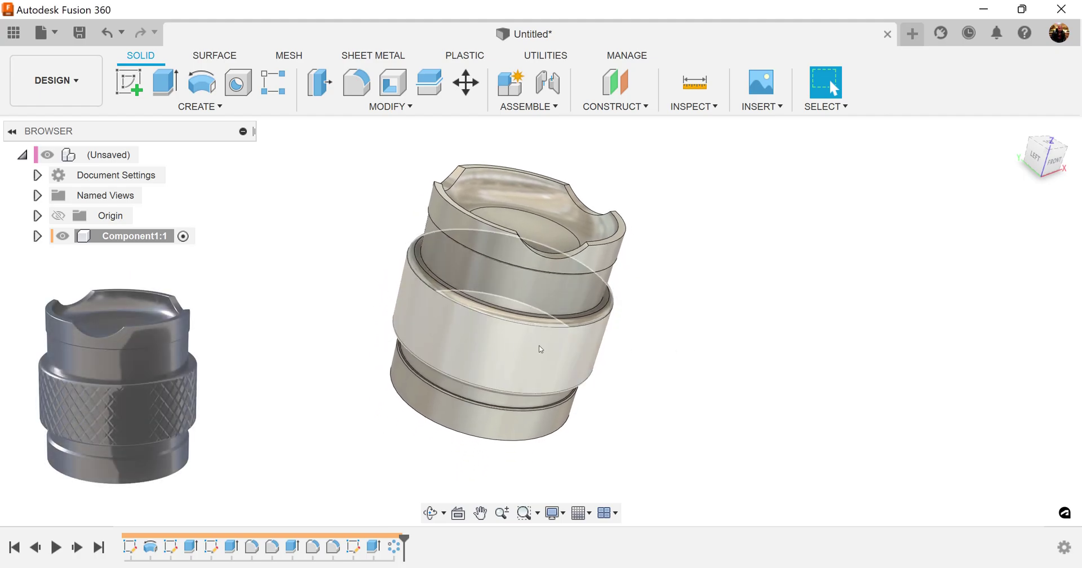
scroll(734, 365, up, 2)
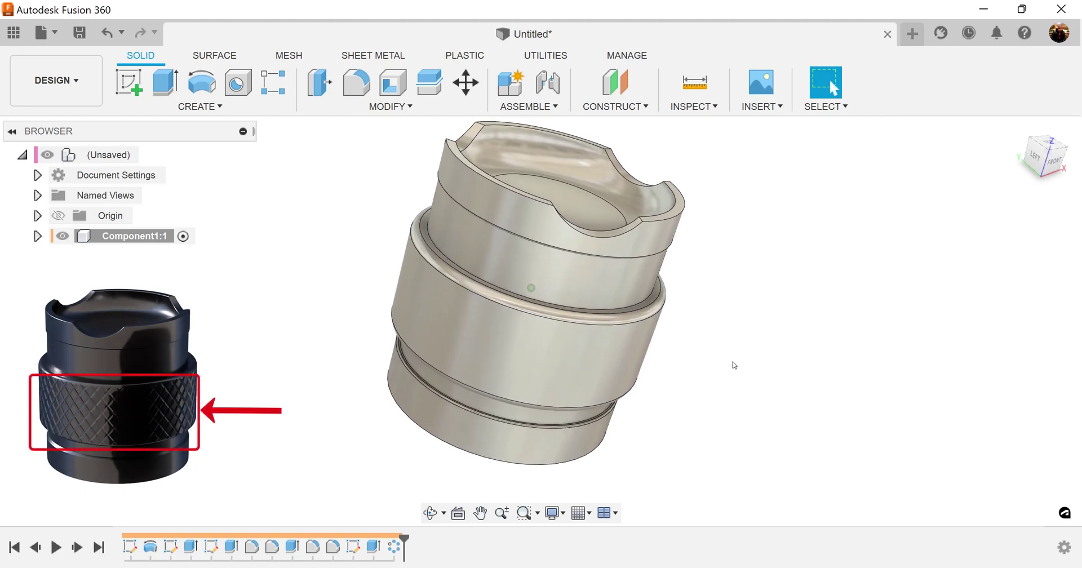
scroll(734, 364, down, 1)
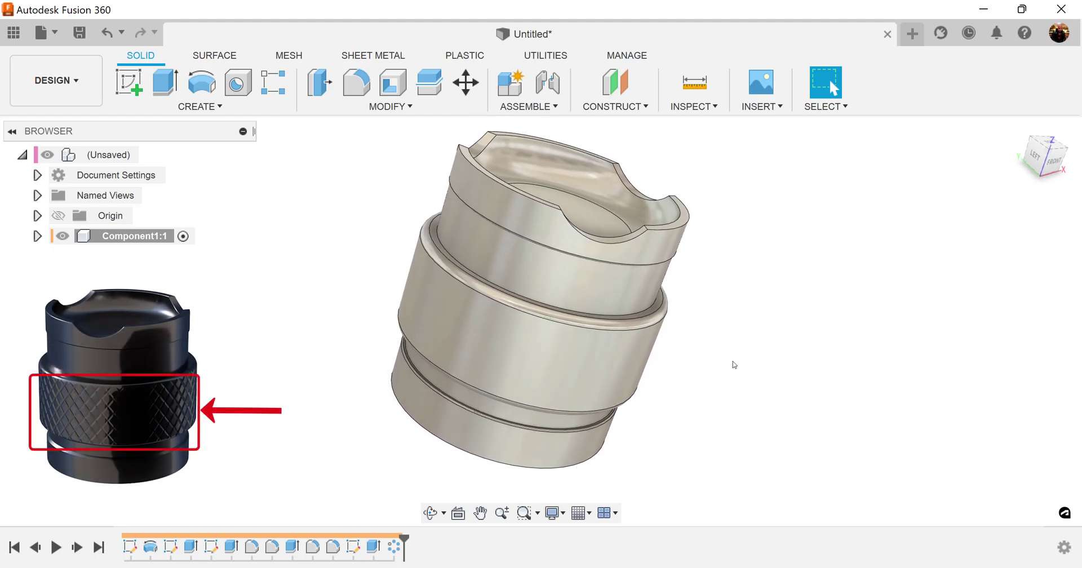
click(212, 107)
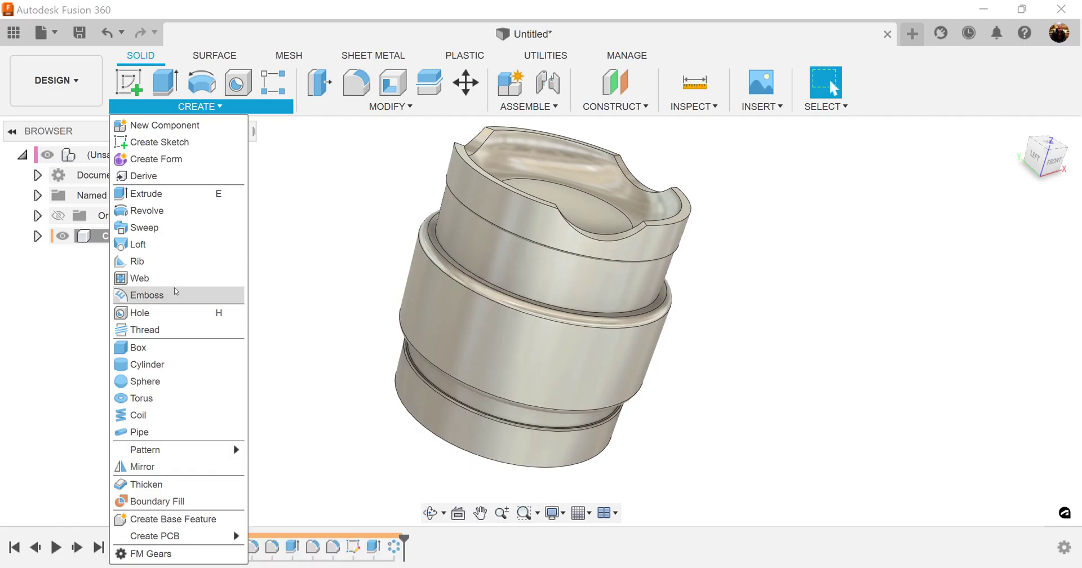
click(142, 415)
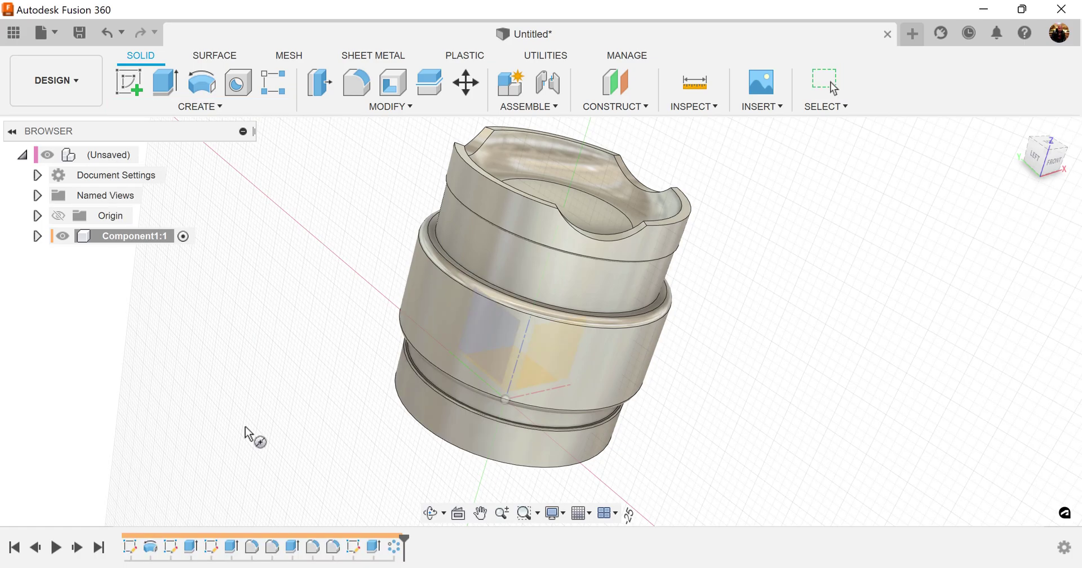
scroll(774, 386, up, 5)
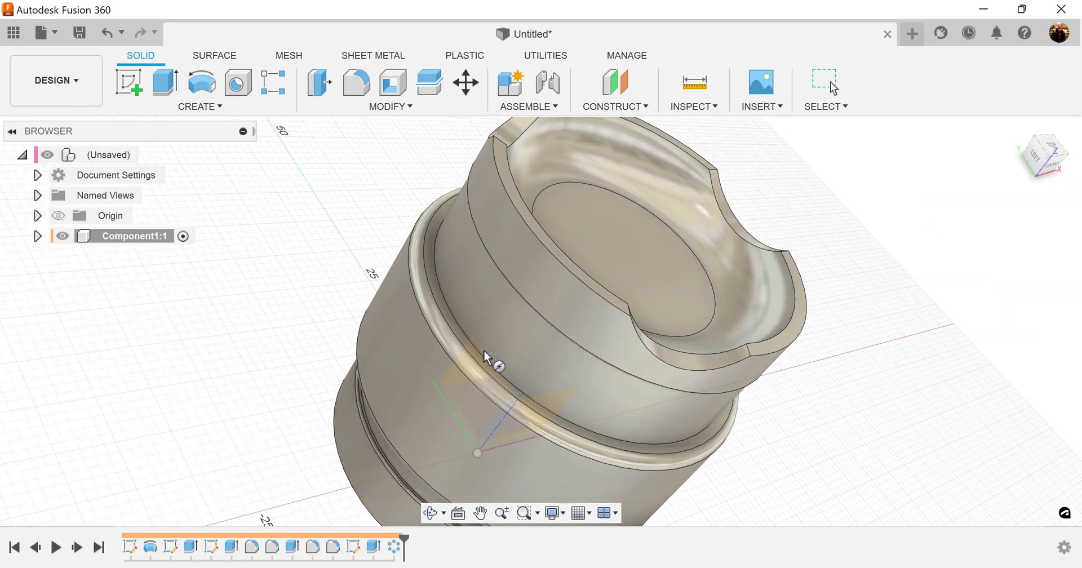
scroll(479, 355, up, 5)
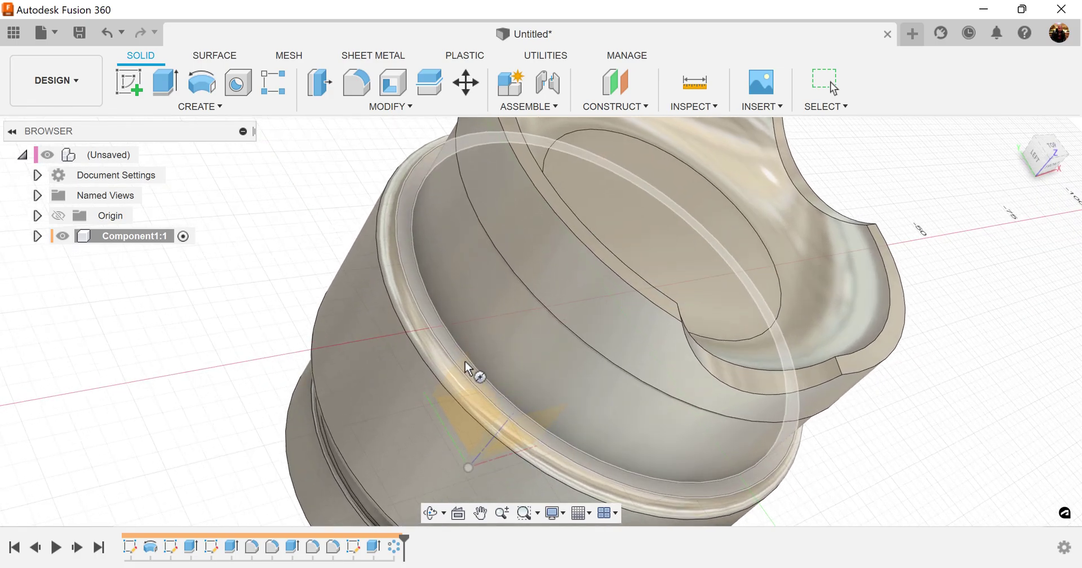
click(465, 364)
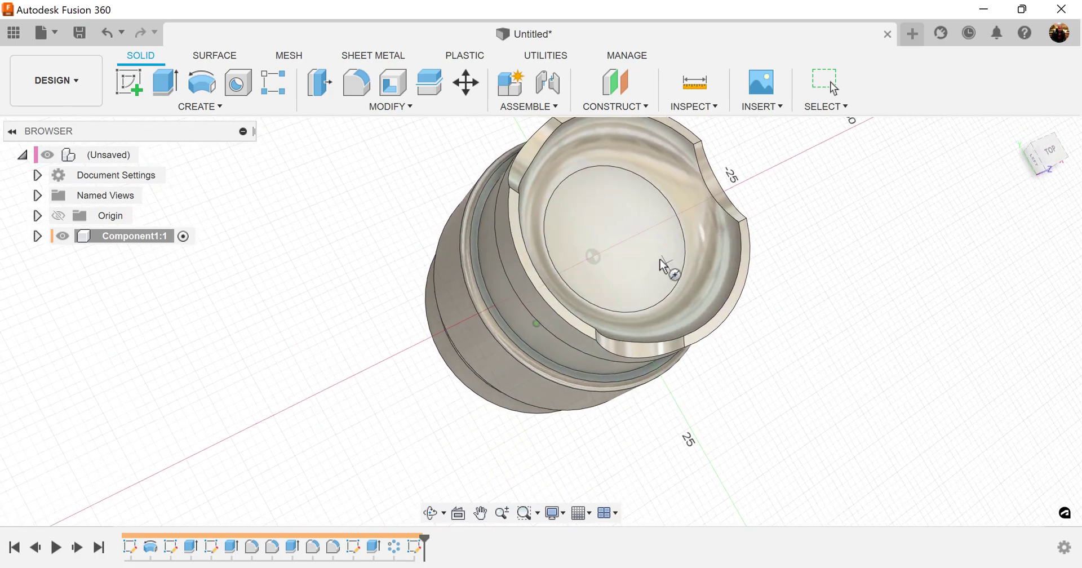
click(594, 261)
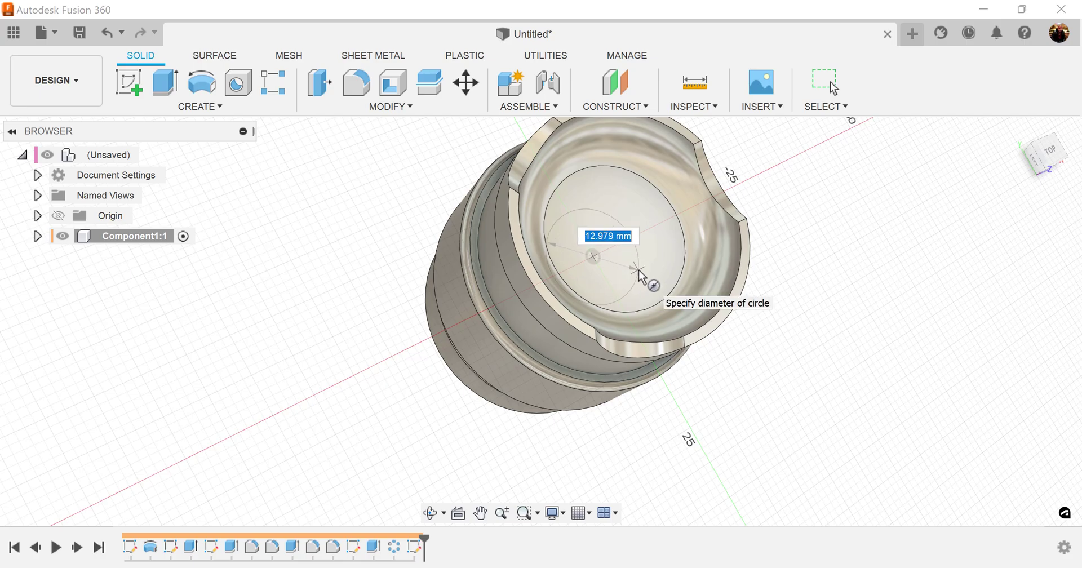
key(Return)
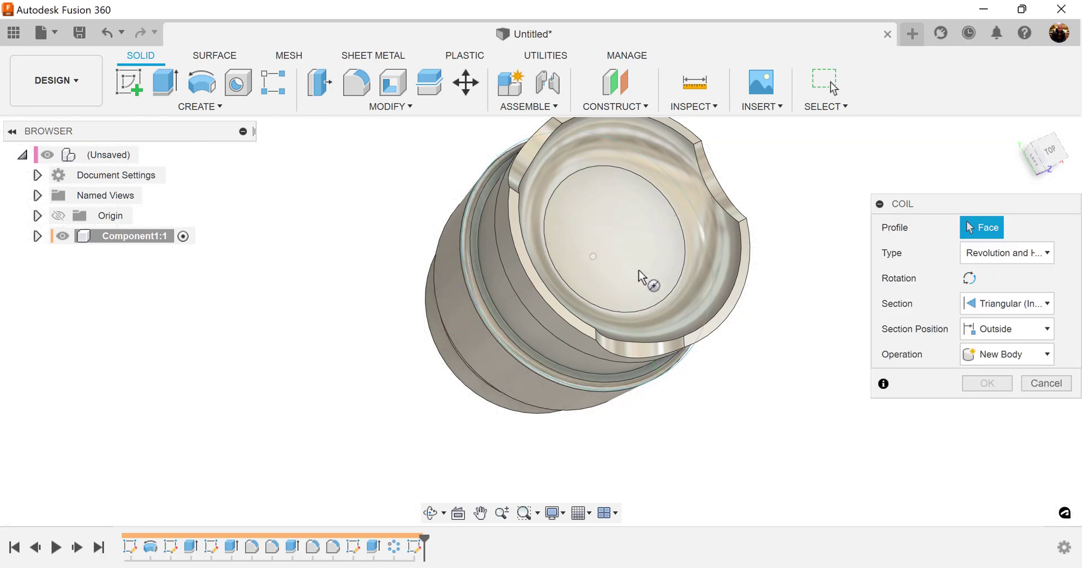
click(1045, 253)
click(1046, 253)
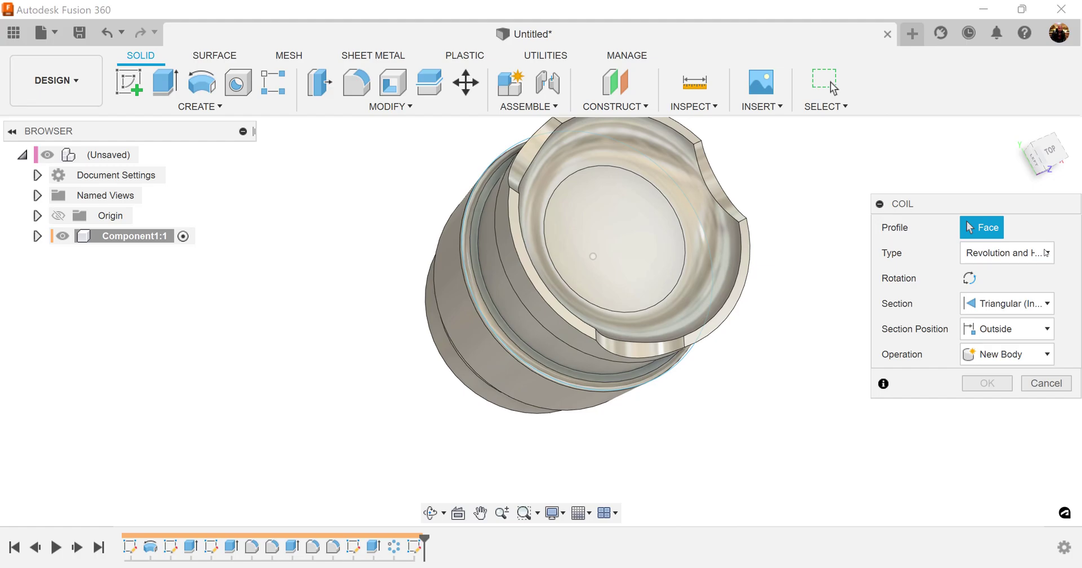
click(1047, 304)
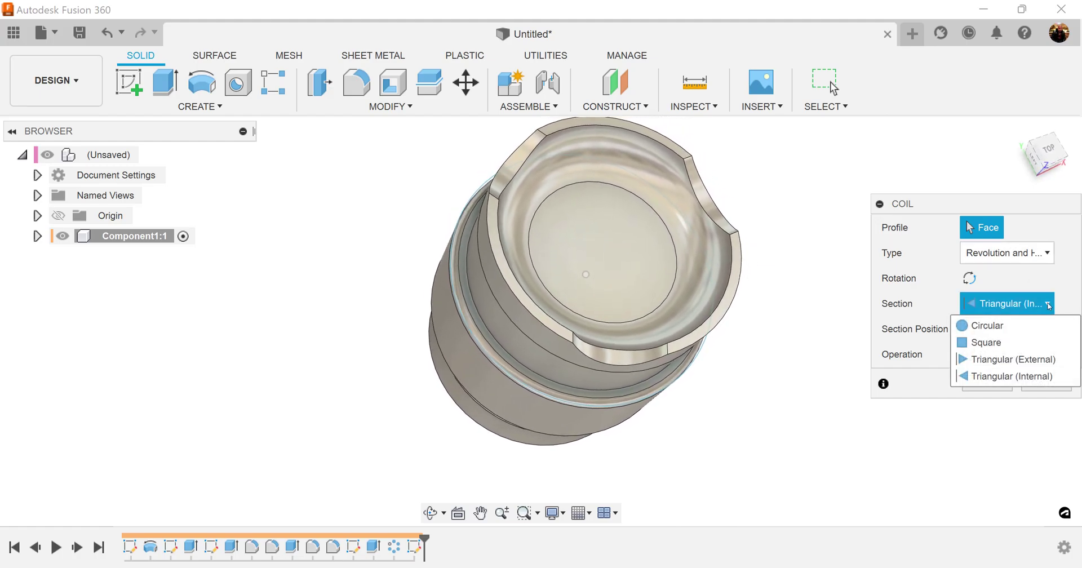
click(1049, 306)
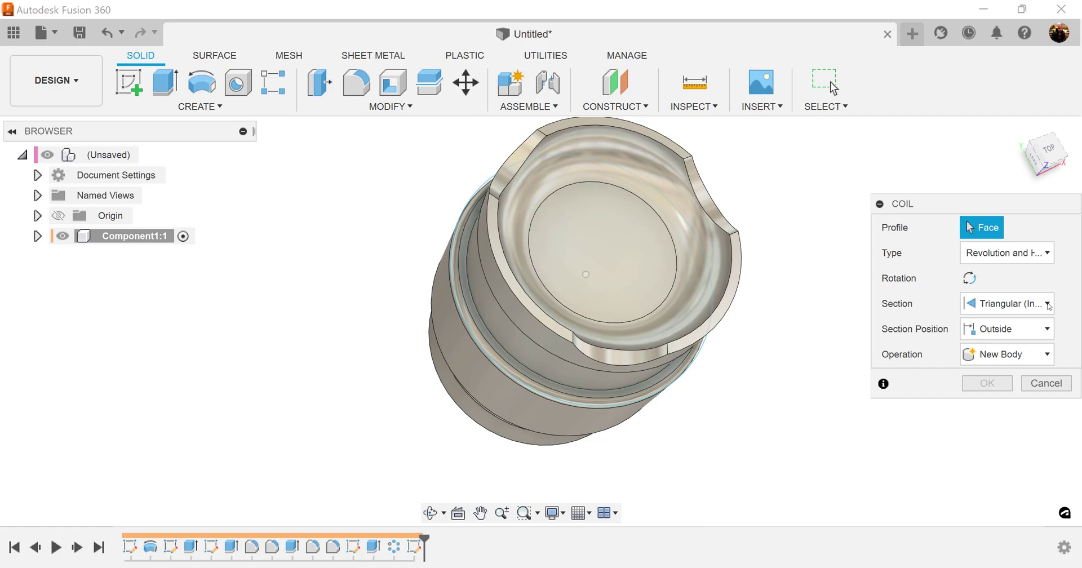
click(1040, 330)
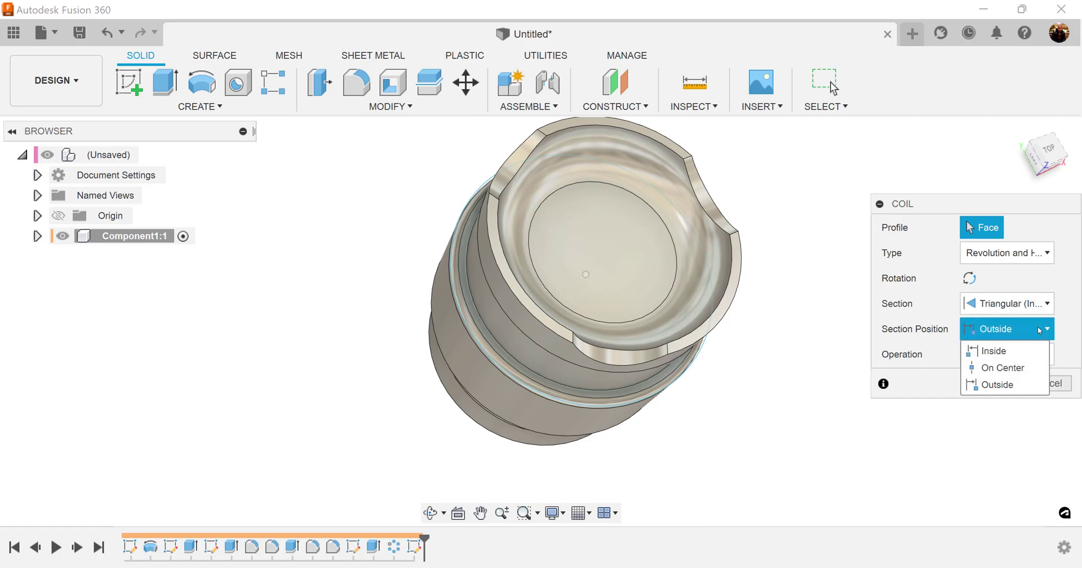
click(1039, 330)
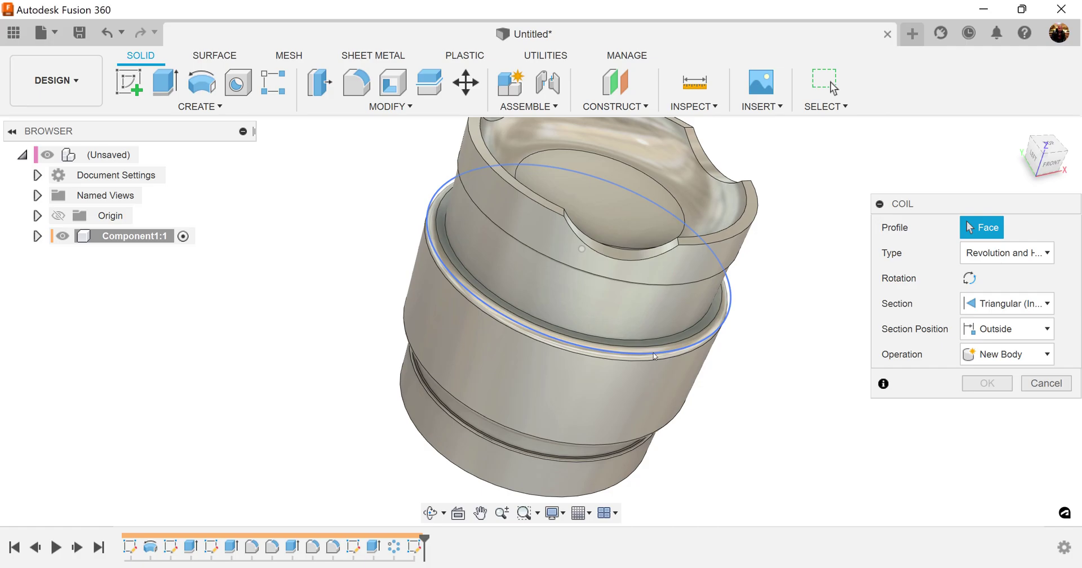
Create the coil as a new body with 0.1 revolutions, -13.7 mm height and a 1 mm internal triangular section positioned outside.
click(654, 356)
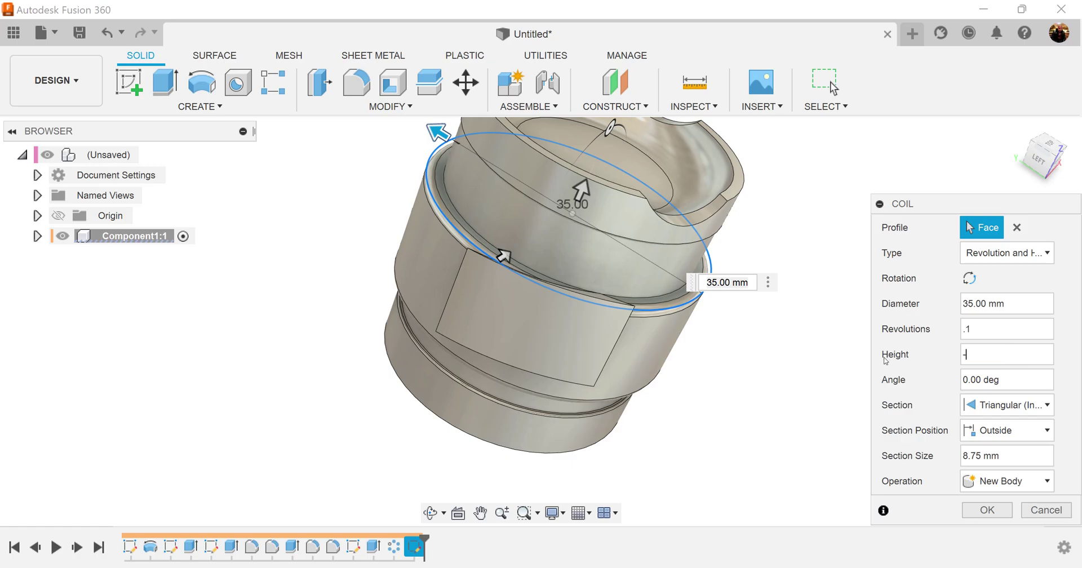
text(3.7)
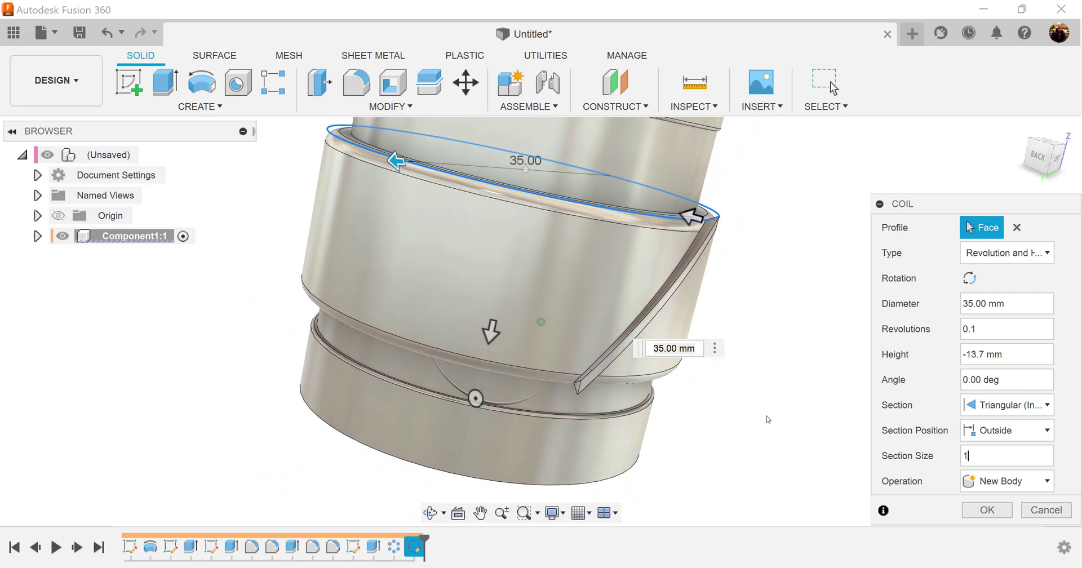
click(995, 511)
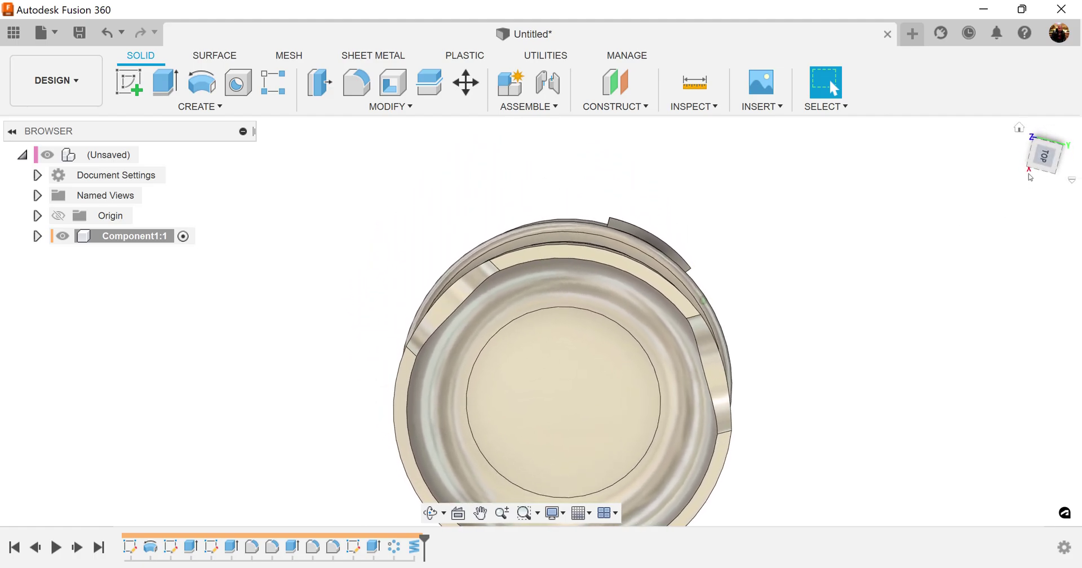
Start a sketch on the flat ring face above the middle band and orient the top view with the coil's start uppermost.
middle_drag(749, 250, 751, 280)
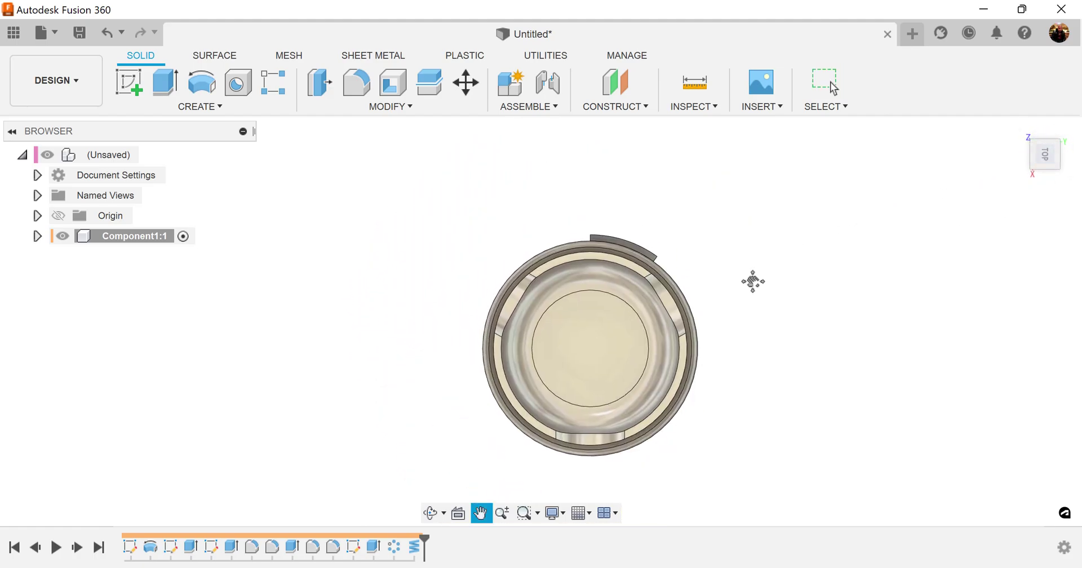
scroll(578, 270, up, 4)
middle_drag(739, 162, 681, 194)
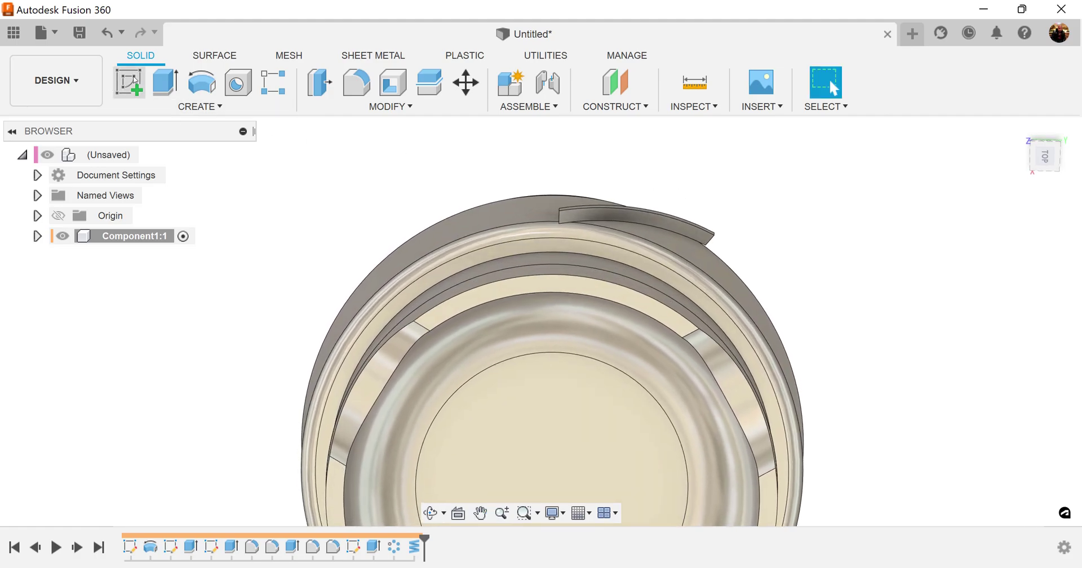
click(134, 83)
click(445, 255)
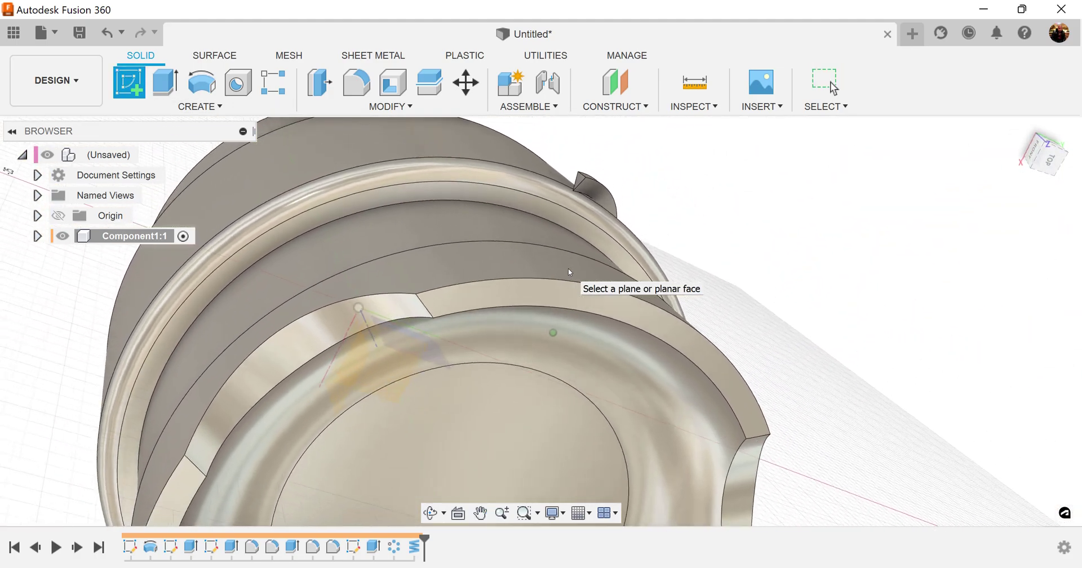
scroll(568, 269, down, 5)
shift+middle_drag(569, 268, 627, 223)
scroll(621, 244, up, 5)
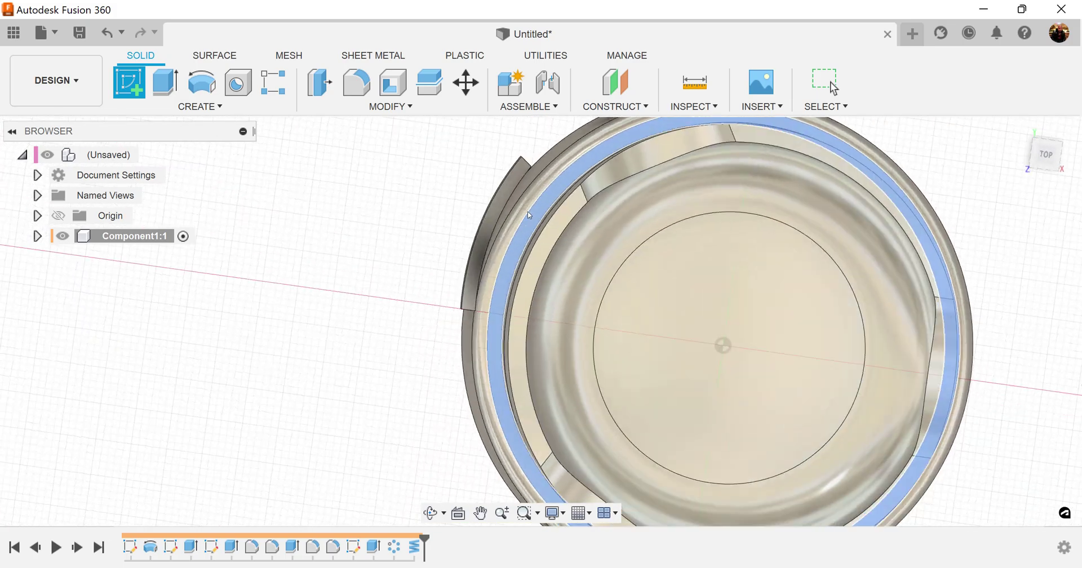
click(533, 215)
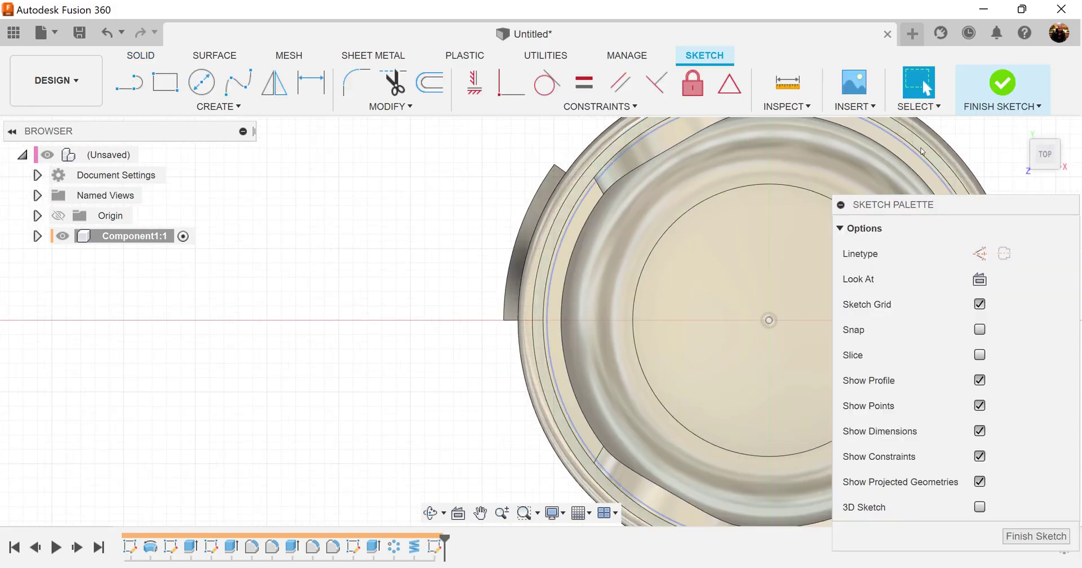
click(1075, 140)
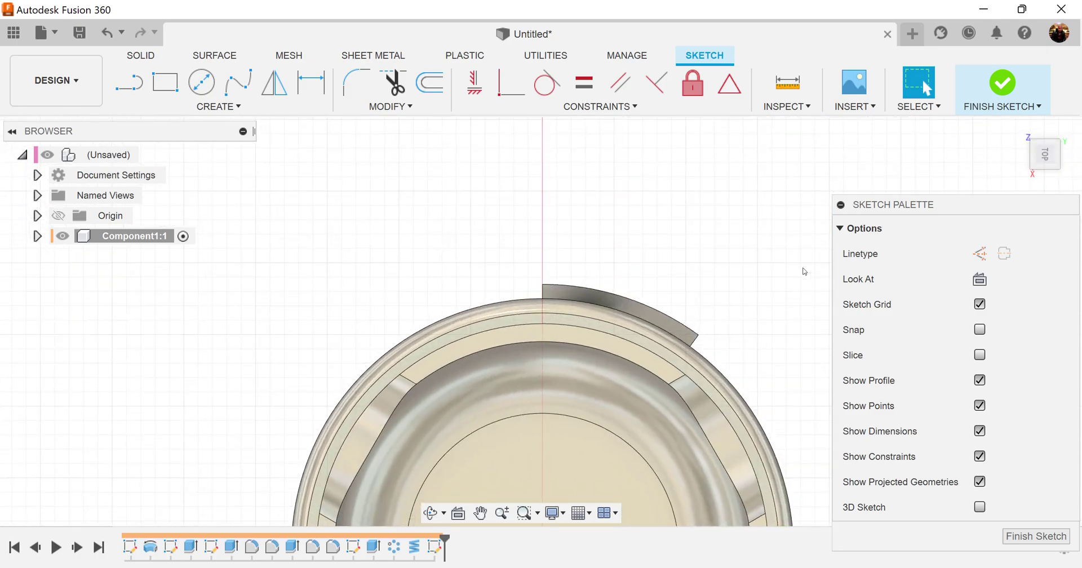
scroll(616, 252, up, 5)
mouse_move(635, 161)
middle_down()
mouse_move(638, 129)
mouse_move(626, 143)
middle_up()
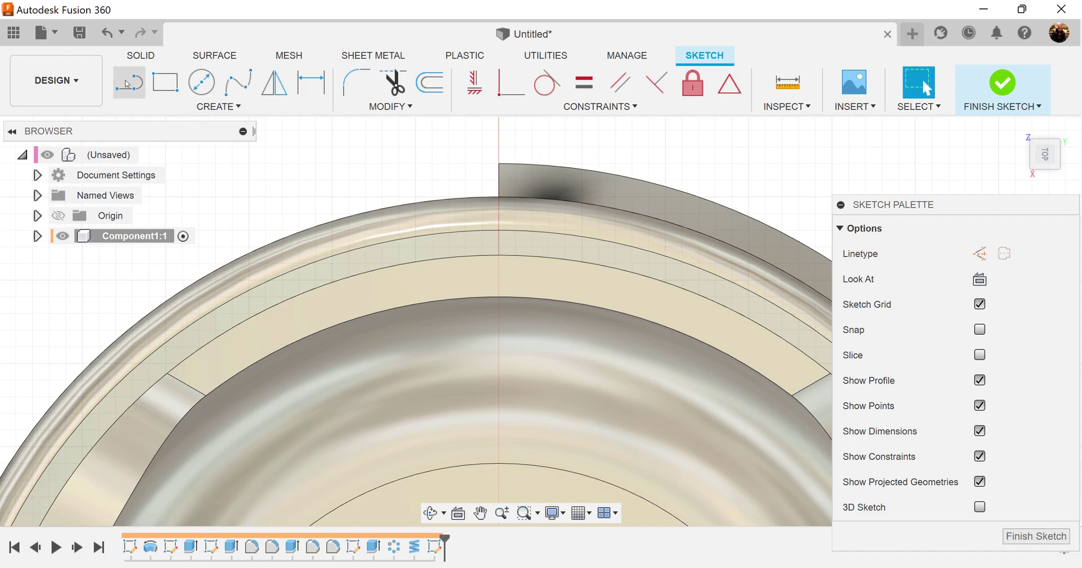
Draw a vertical construction line from the origin to a point beyond the coil's outer edge.
click(129, 81)
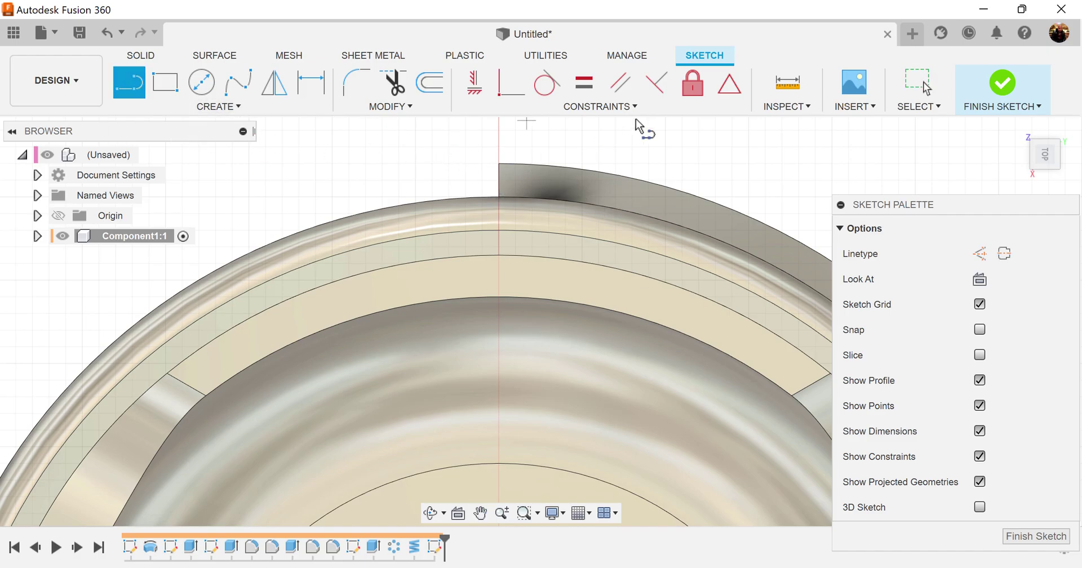
click(981, 254)
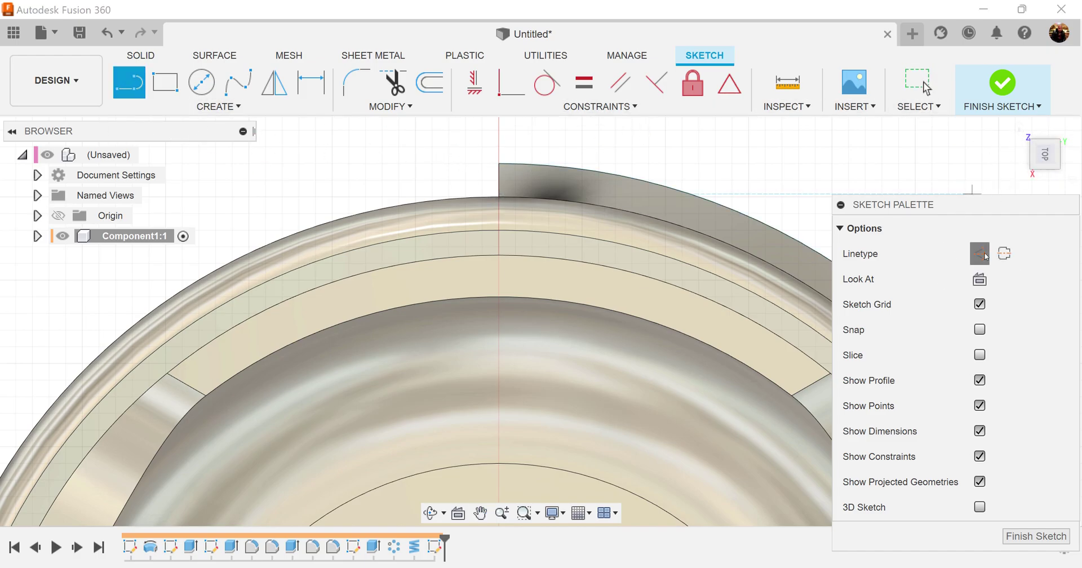
scroll(504, 459, down, 3)
middle_drag(660, 446, 663, 295)
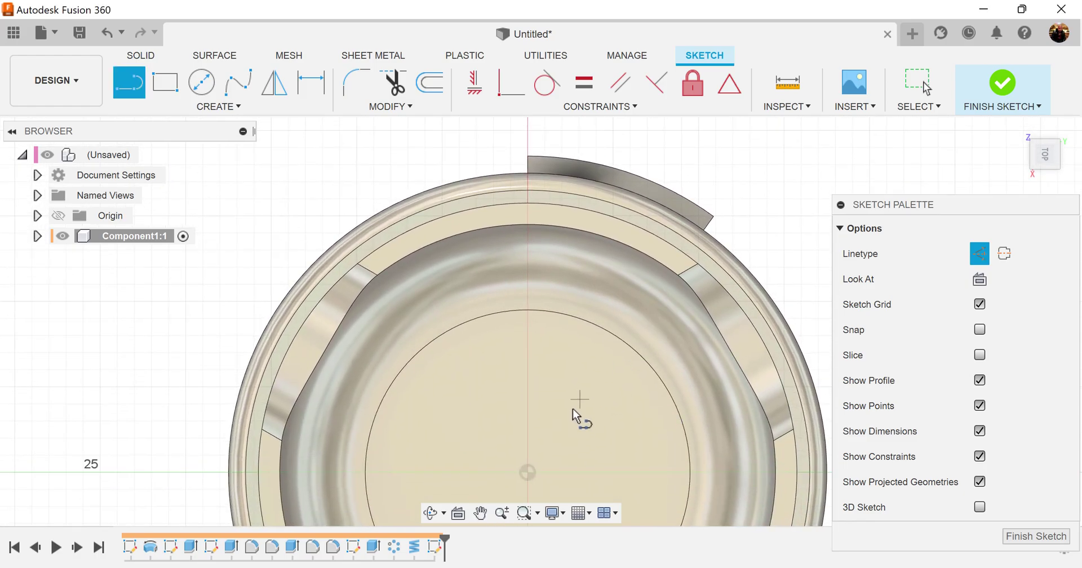
click(527, 473)
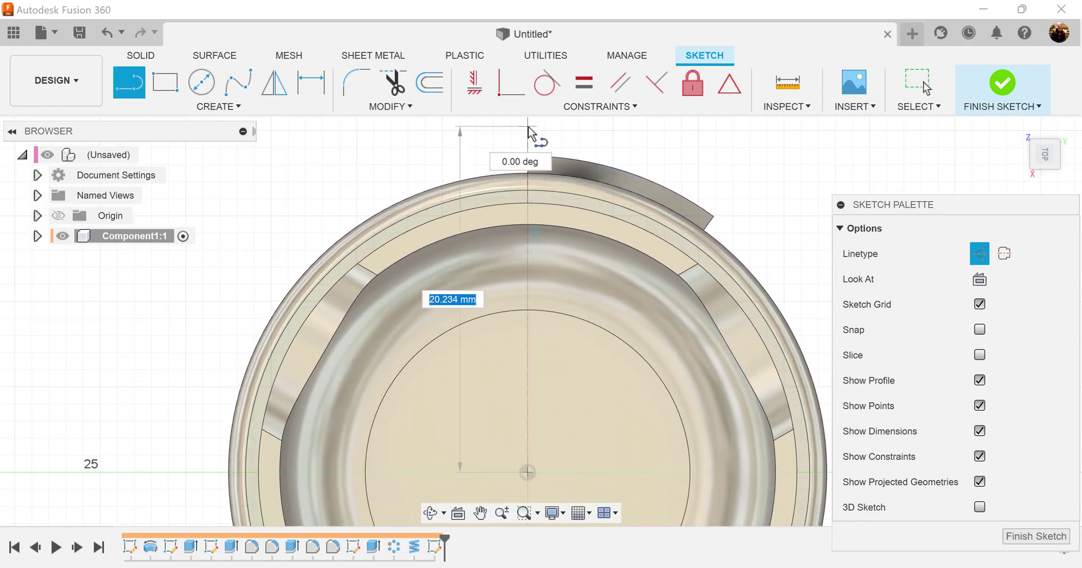
middle_drag(527, 129, 530, 187)
click(530, 156)
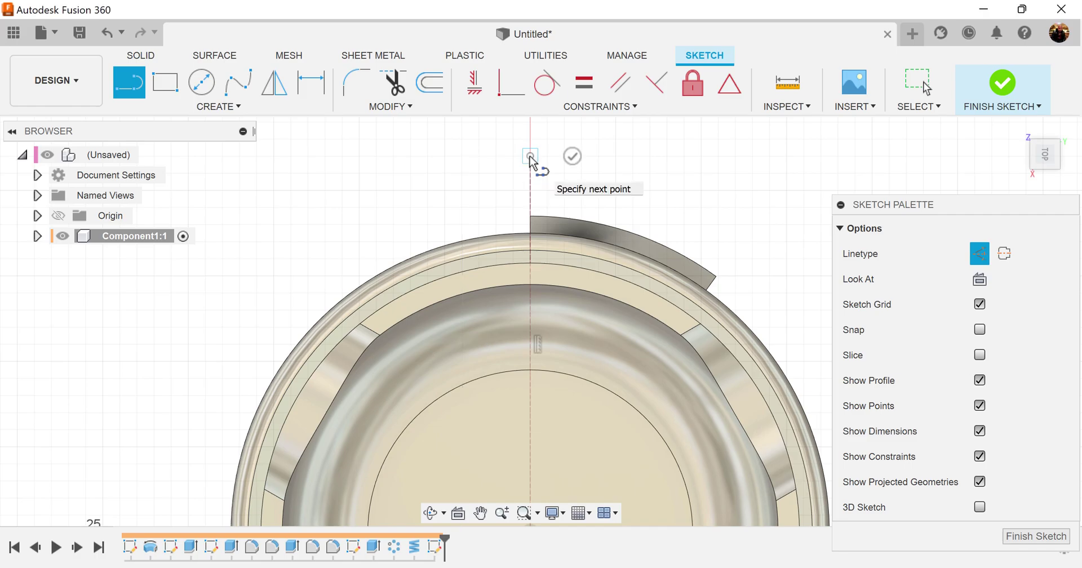
click(571, 155)
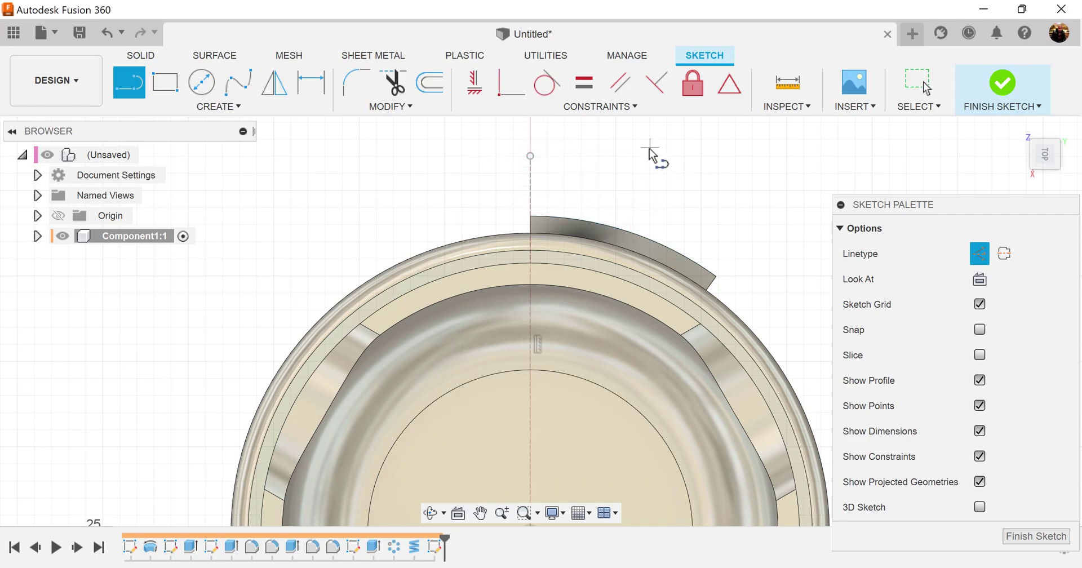
Sketch a closed solid-line triangle about 1.6 mm high beyond the coil's start, with its inward-pointing tip on the construction line.
click(980, 260)
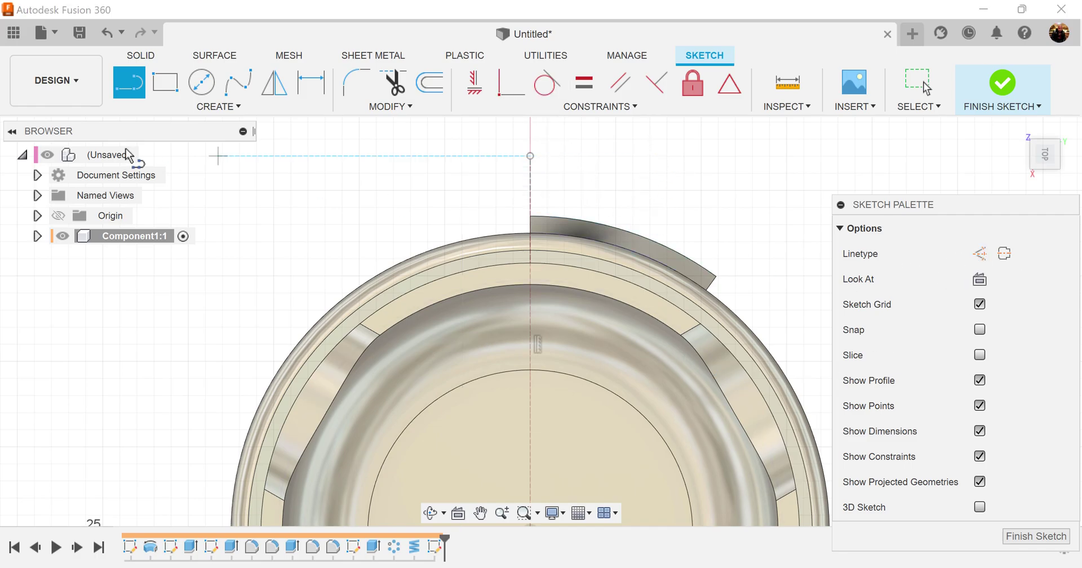
click(145, 89)
click(513, 174)
click(552, 174)
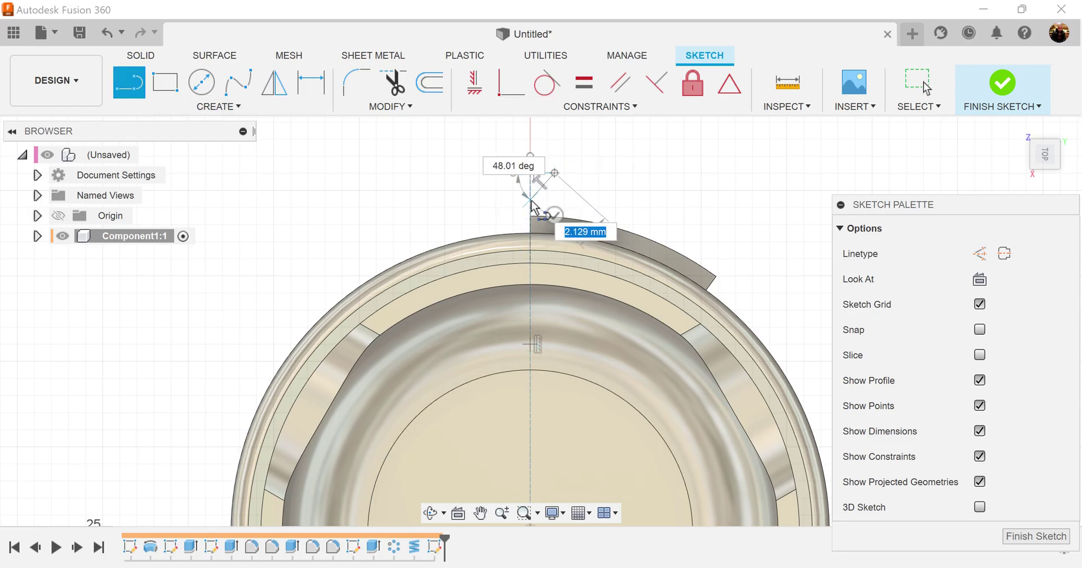
click(531, 202)
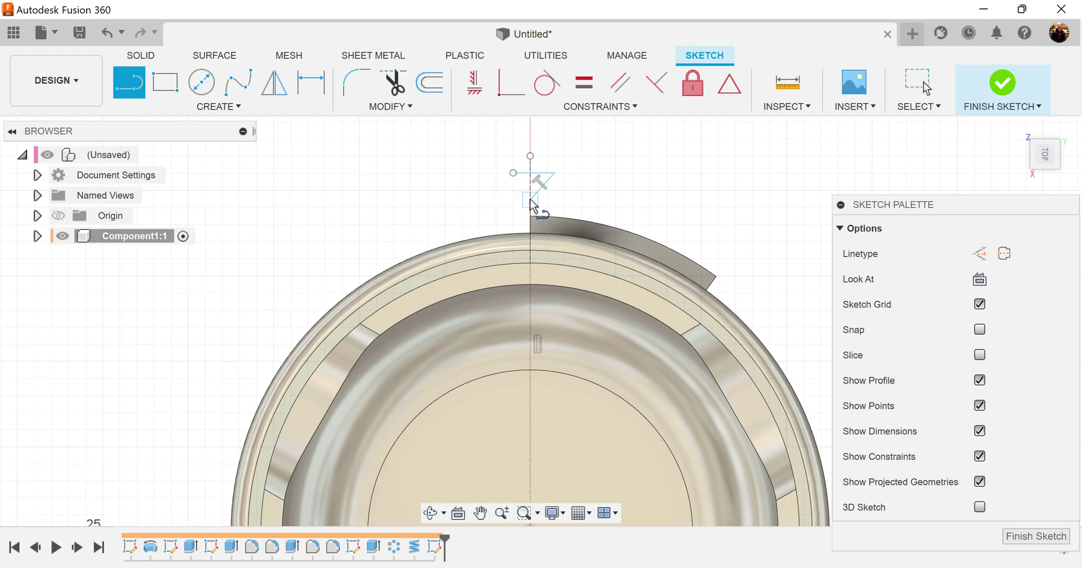
click(514, 173)
Apply an Equal constraint to the triangle's two slanted sides.
scroll(620, 236, up, 5)
scroll(558, 275, up, 2)
middle_drag(570, 276, 683, 198)
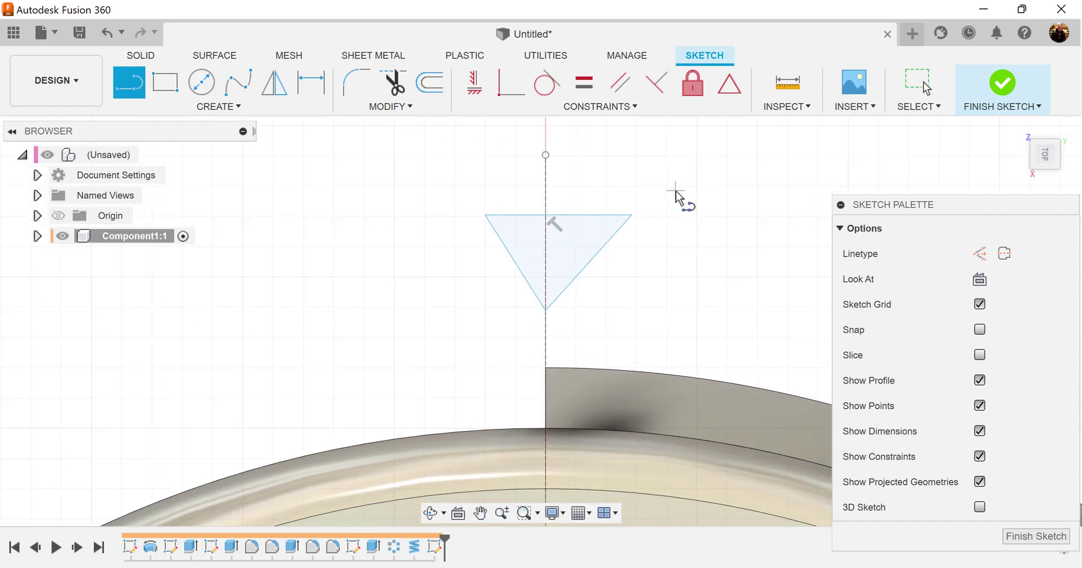
scroll(682, 194, up, 2)
click(587, 88)
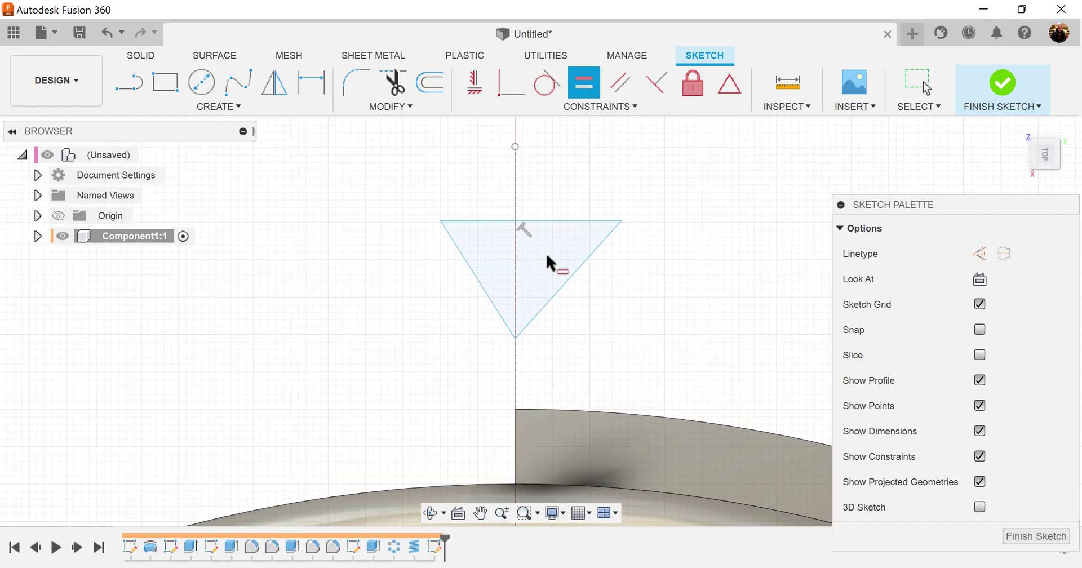
click(576, 268)
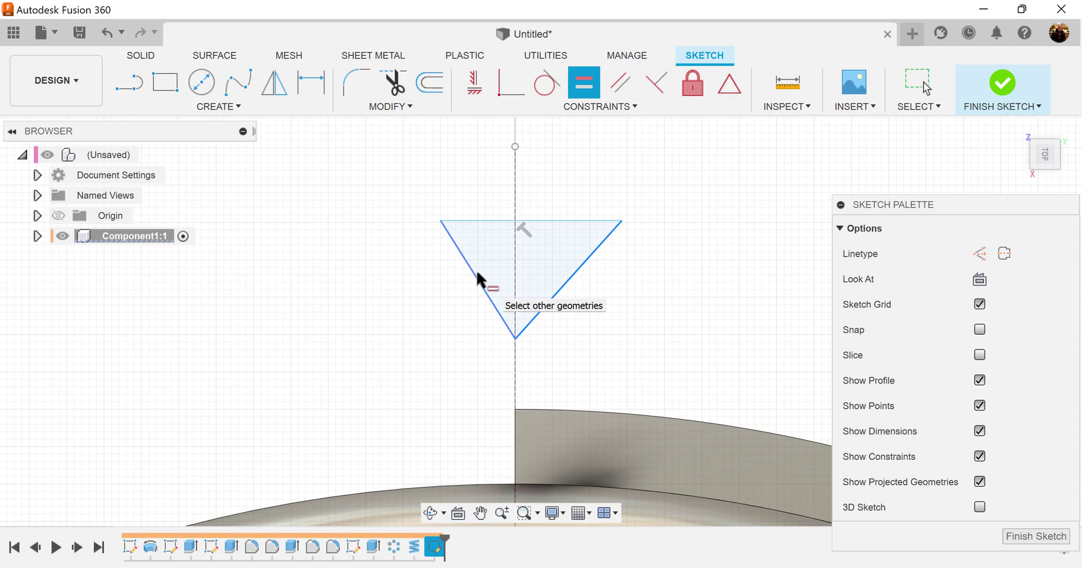
click(477, 279)
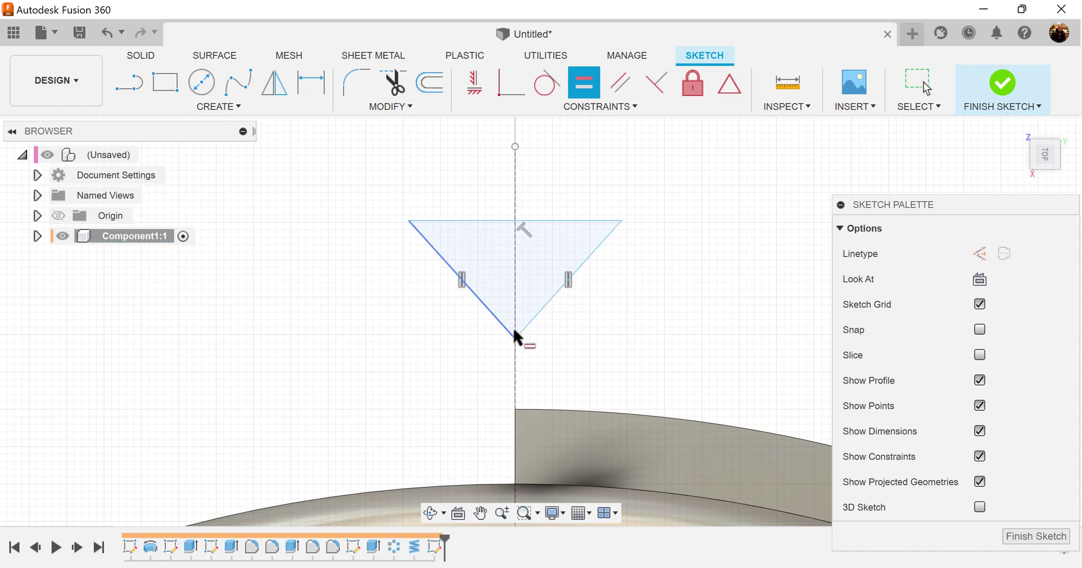
Dimension the triangle's height from its horizontal edge to its tip as 0.25 mm.
click(312, 93)
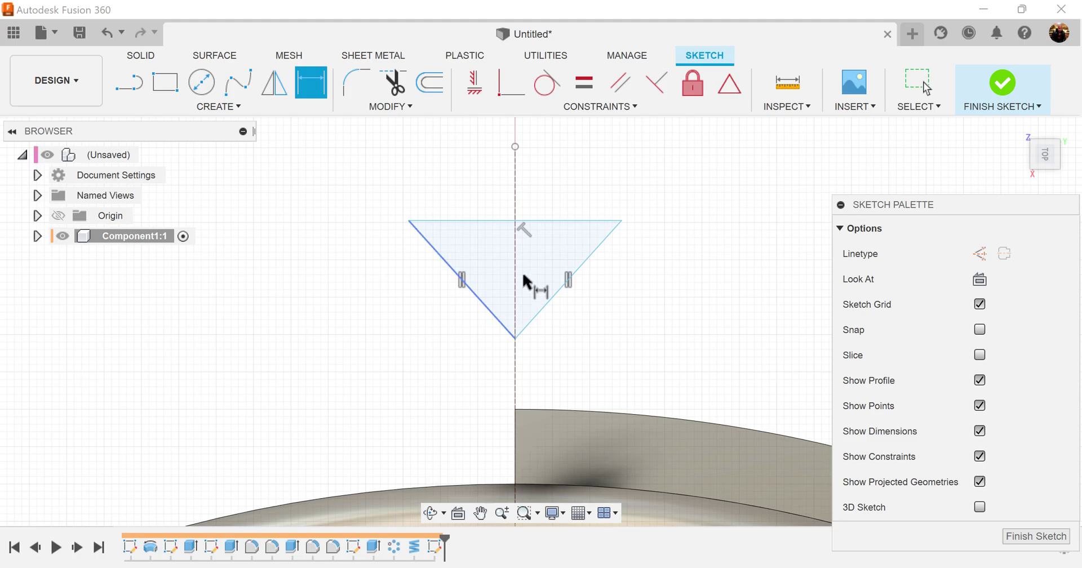
click(560, 221)
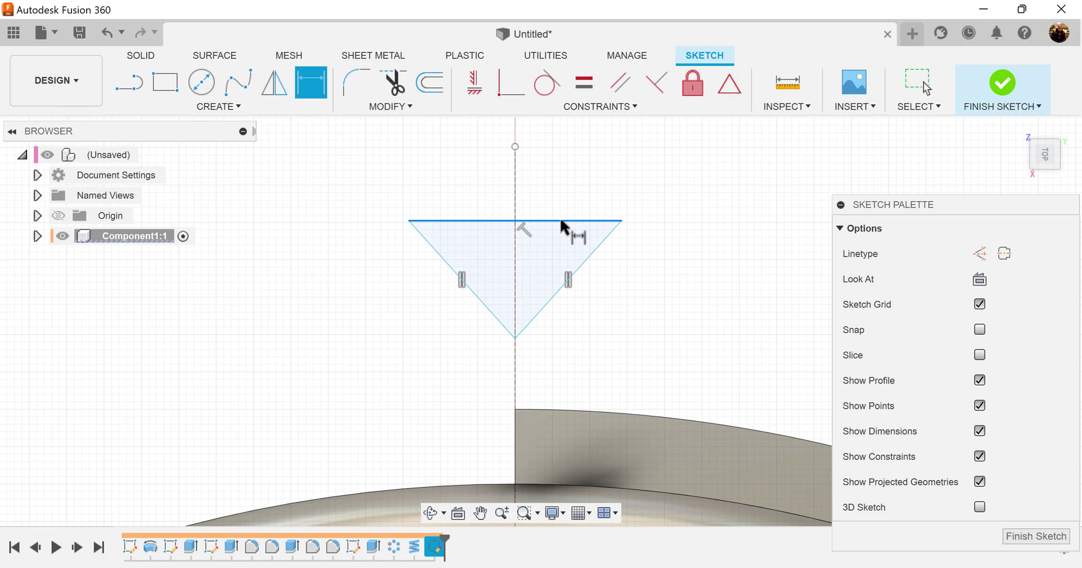
click(515, 338)
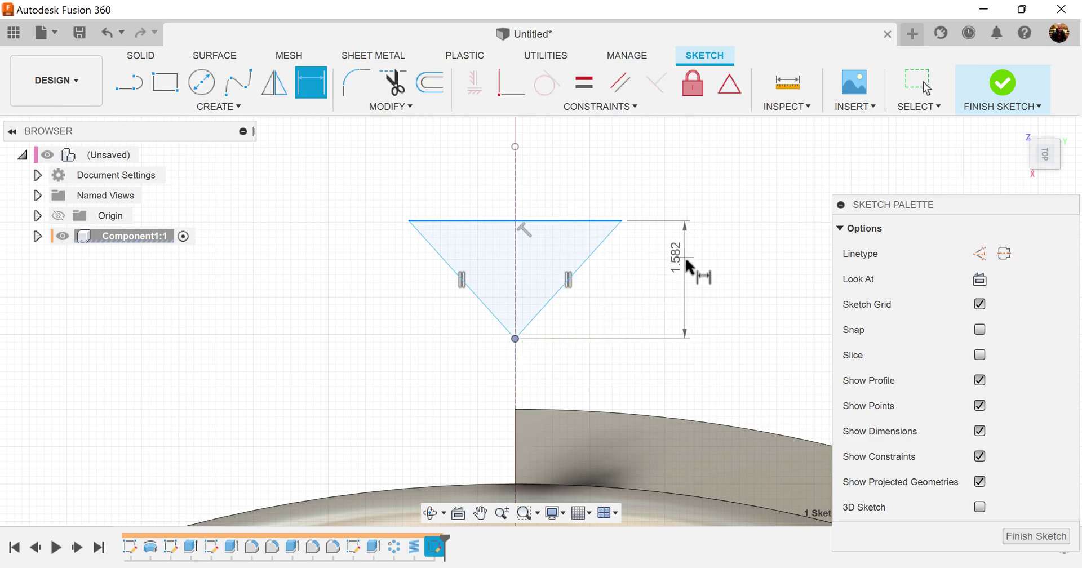
click(686, 273)
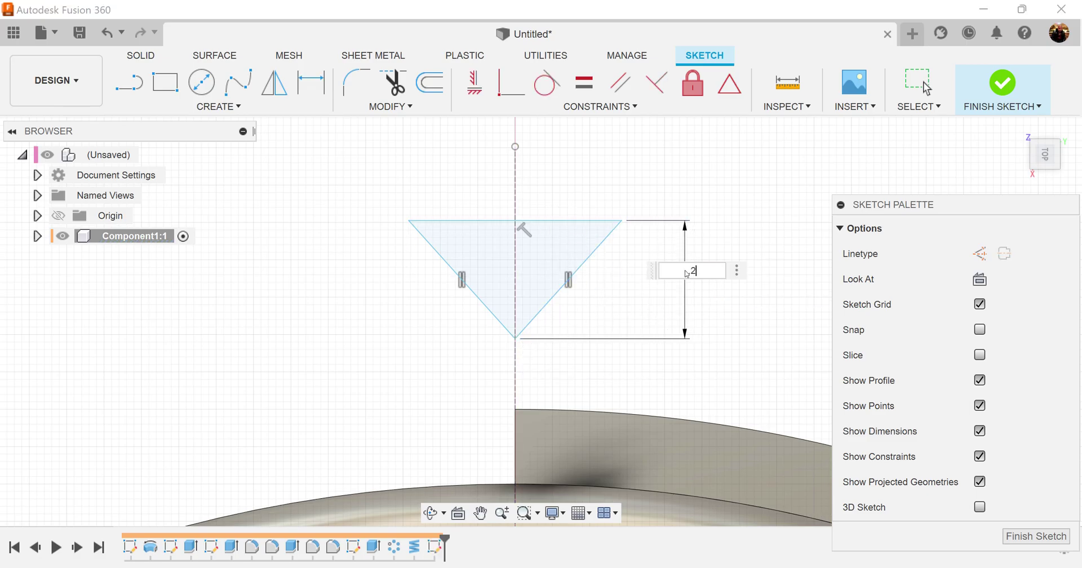
key(Return)
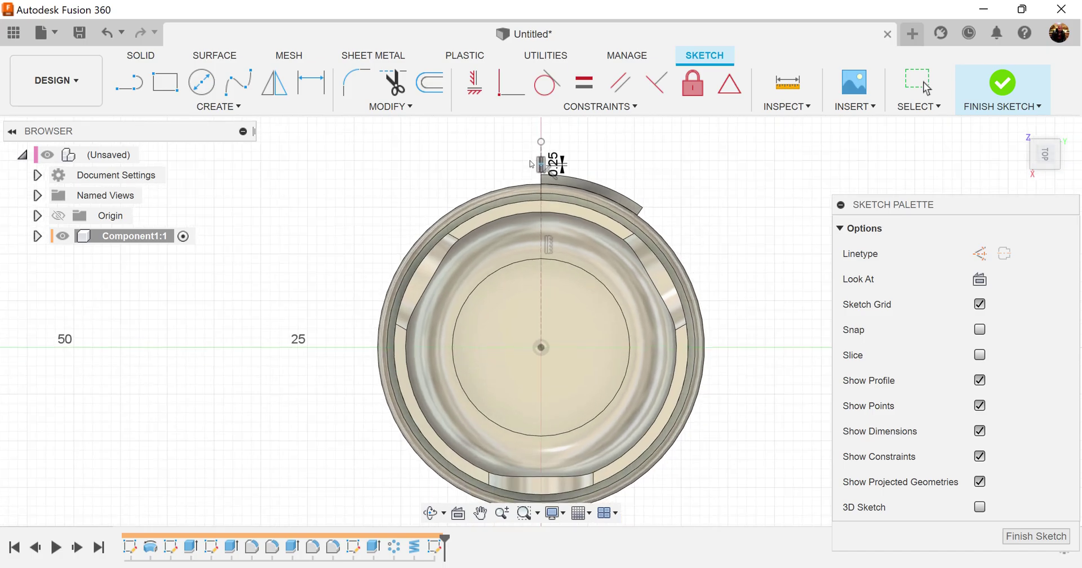
Dimension the triangle's horizontal edge as 1.5 mm wide.
scroll(542, 161, up, 10)
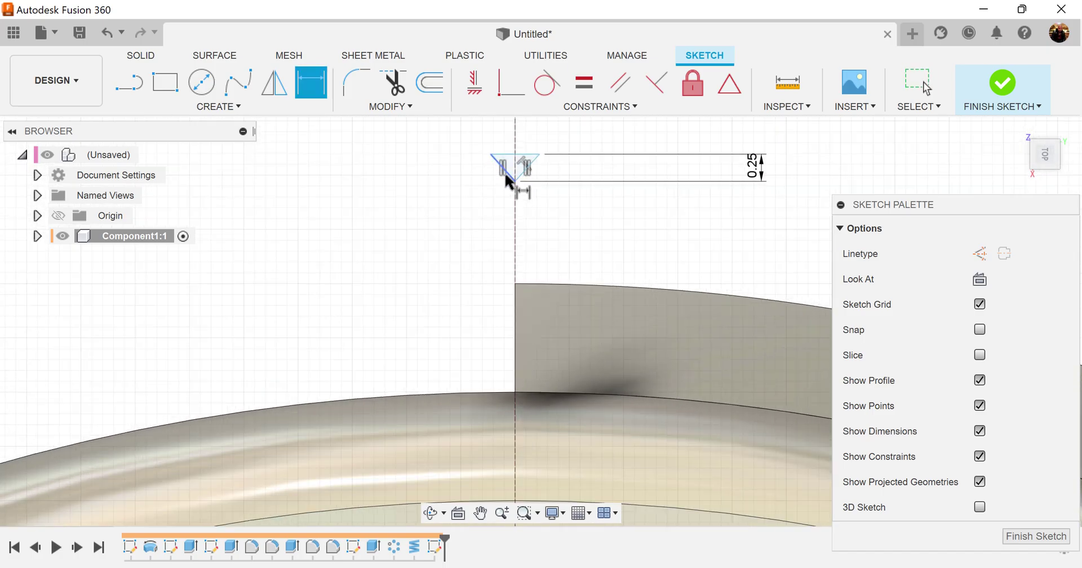
middle_drag(539, 156, 495, 345)
scroll(496, 351, up, 6)
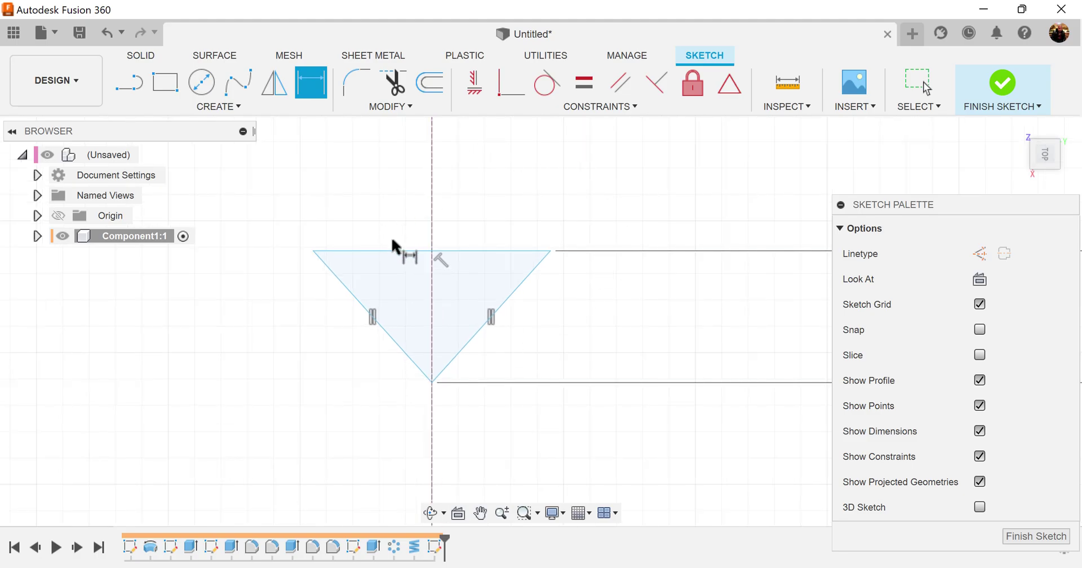
click(399, 251)
click(403, 223)
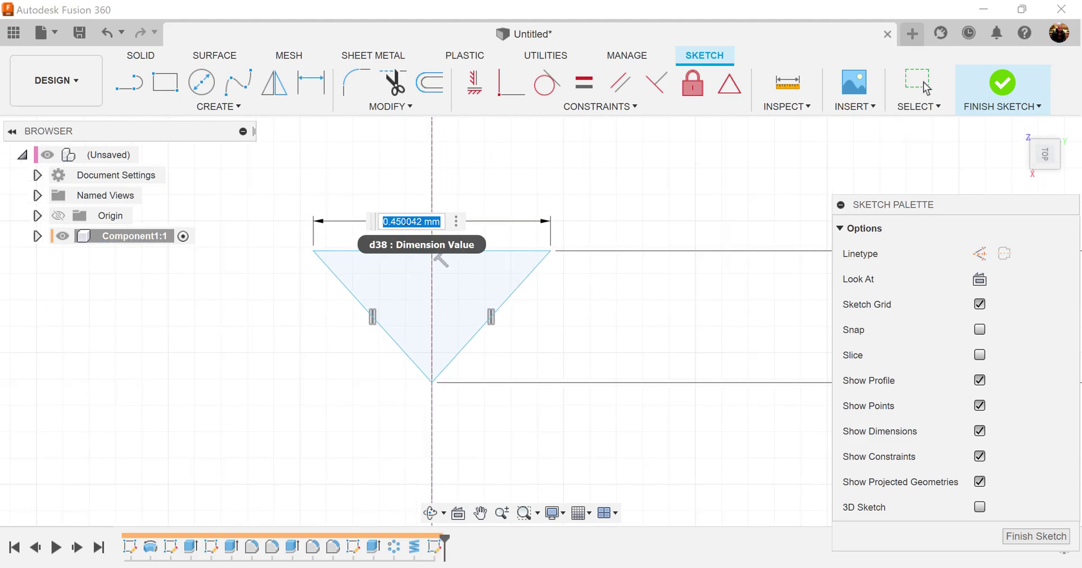
text(1)
key(Return)
Dimension the distance from the triangle's horizontal edge to the origin as 17.6 mm.
mouse_move(406, 222)
middle_down()
mouse_move(648, 367)
mouse_move(737, 440)
mouse_move(711, 273)
mouse_move(670, 289)
middle_up()
scroll(605, 293, up, 2)
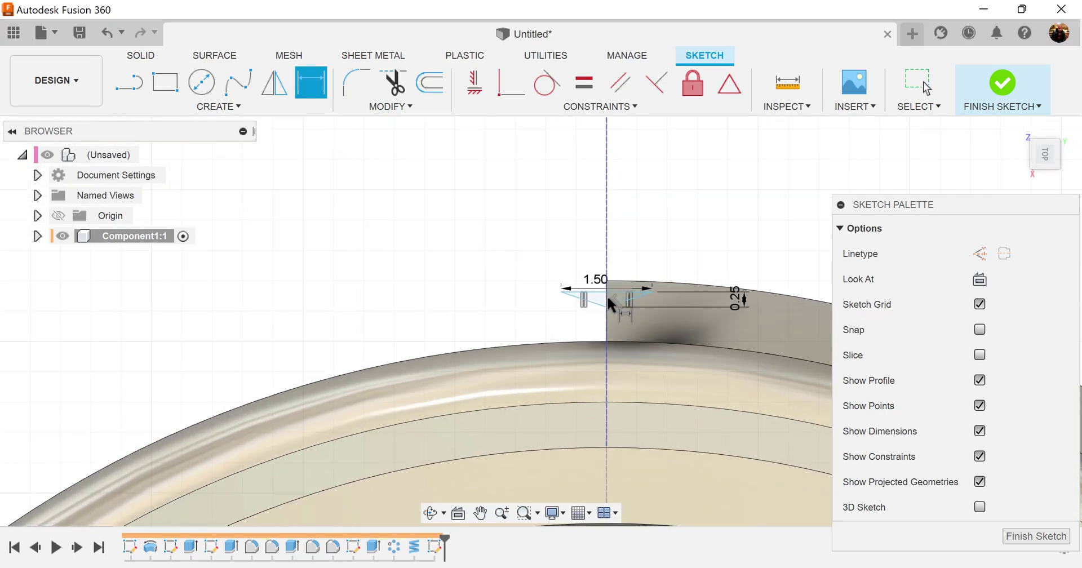
scroll(609, 299, up, 4)
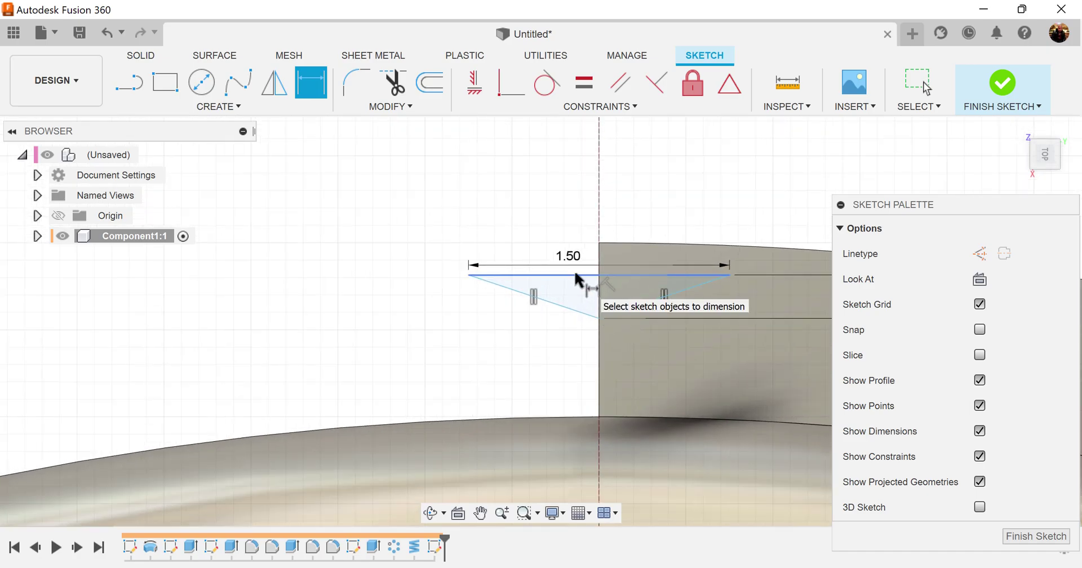
click(575, 275)
scroll(698, 413, down, 3)
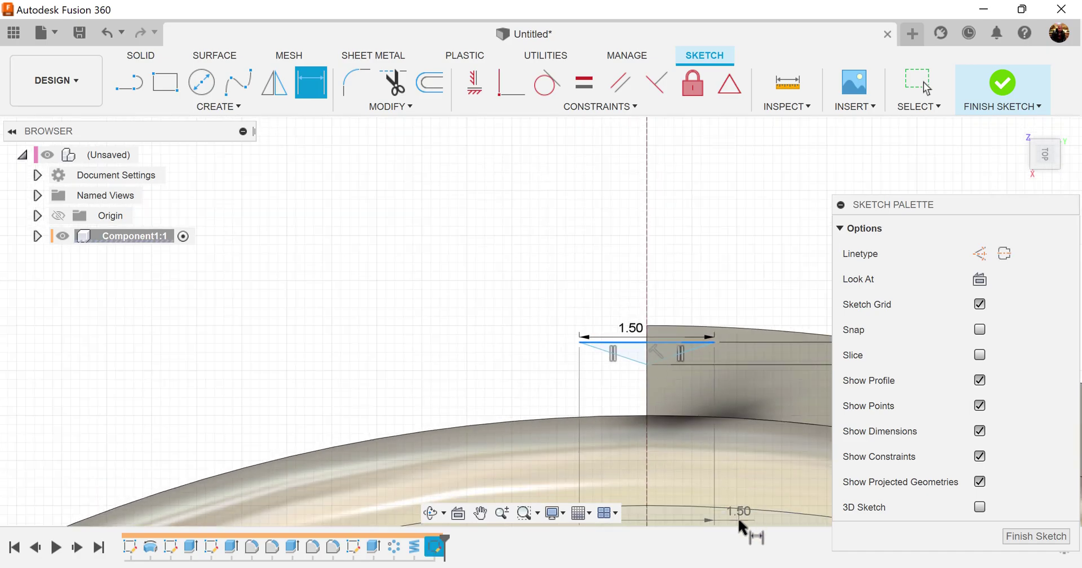
middle_drag(731, 444, 731, 186)
scroll(742, 310, down, 6)
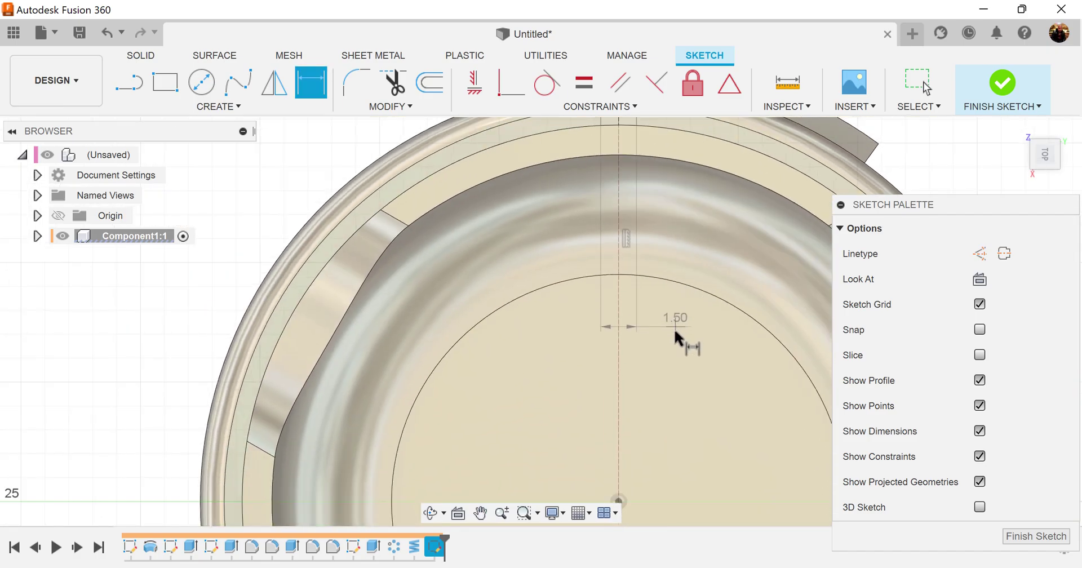
scroll(682, 391, down, 3)
click(645, 458)
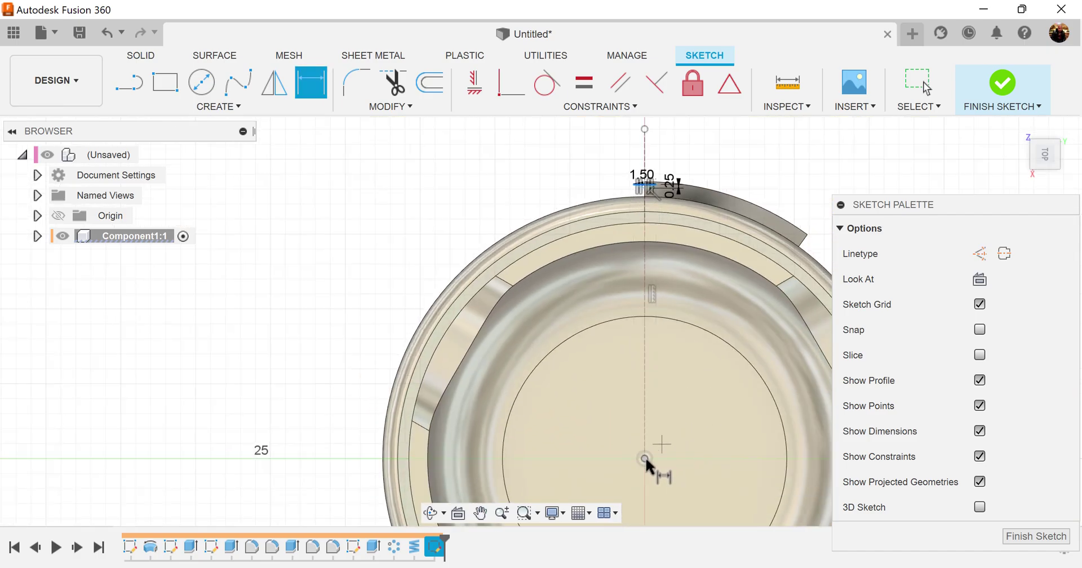
click(589, 157)
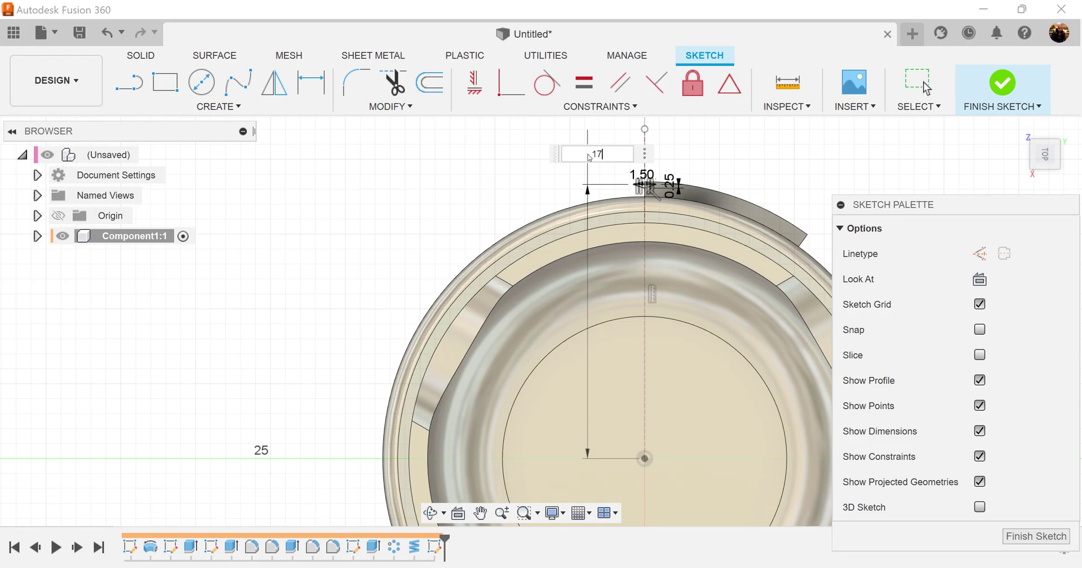
key(Return)
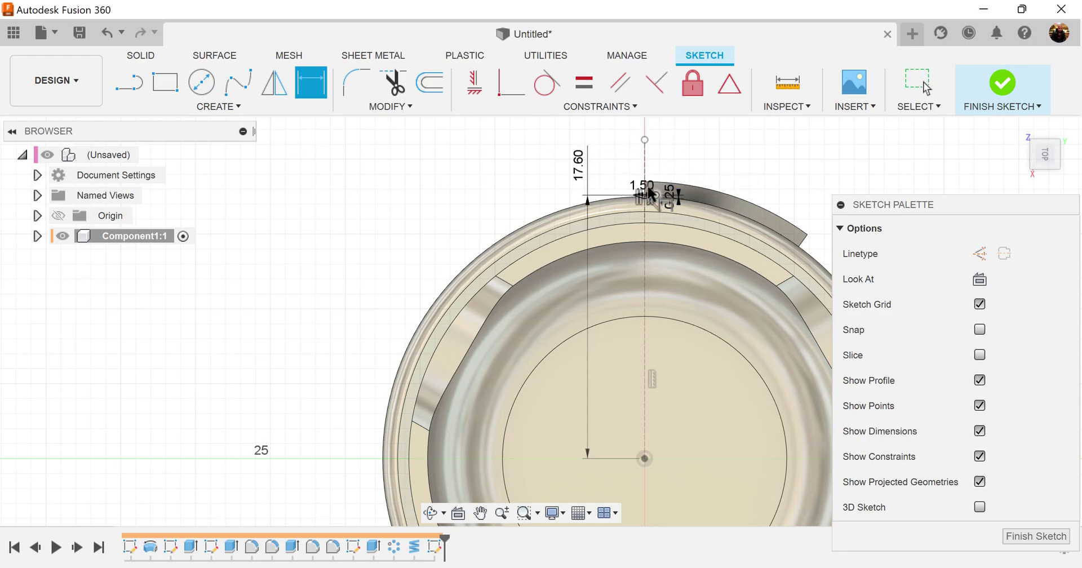
Reposition the 17.60 and 0.25 dimension labels clear of the triangle so they are easy to read.
scroll(658, 194, up, 10)
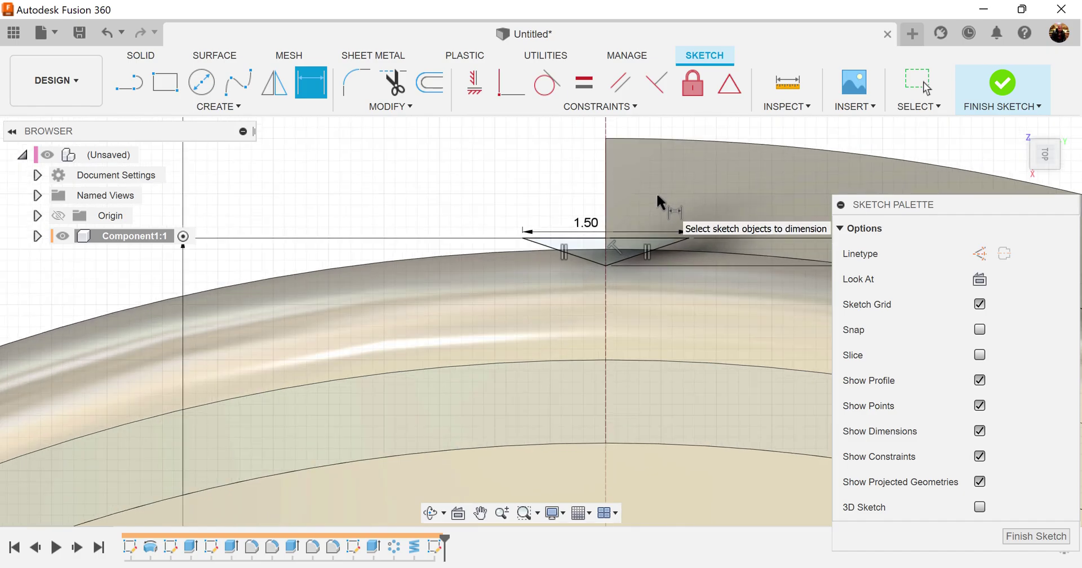
scroll(711, 209, down, 4)
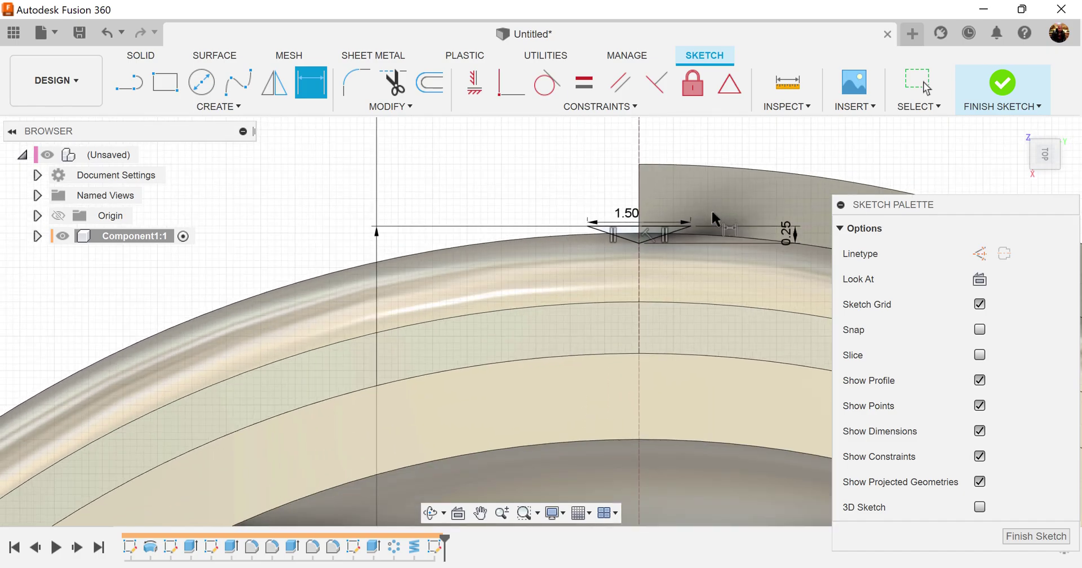
key(Escape)
drag(456, 187, 607, 184)
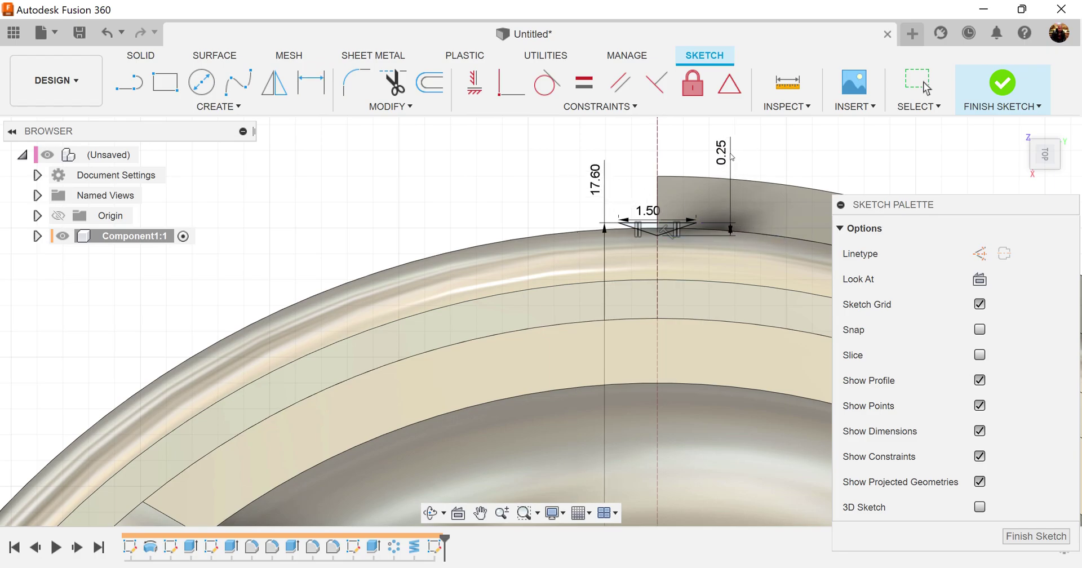
key(d)
scroll(750, 211, up, 5)
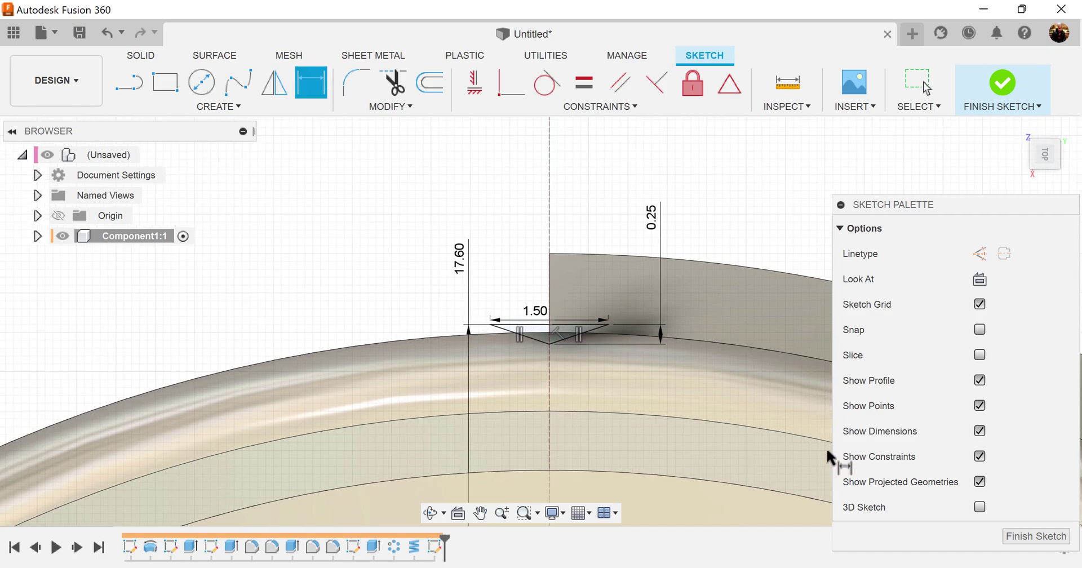
Finish the sketch and sweep the triangle as a cut along the coil's edge, using the coil's face as guide surface at distance 1.00.
click(1040, 542)
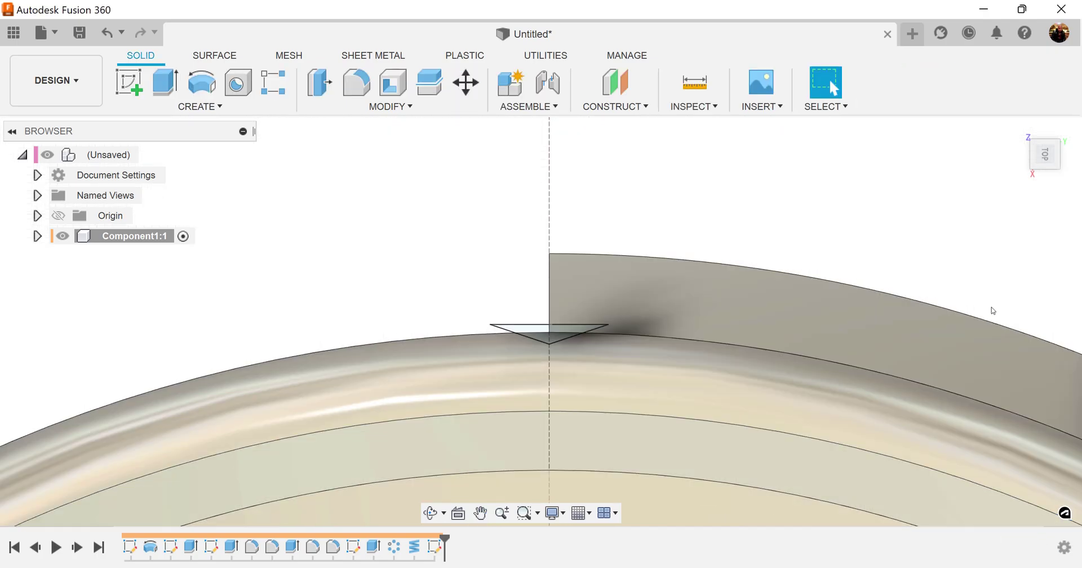
shift+middle_drag(993, 299, 716, 146)
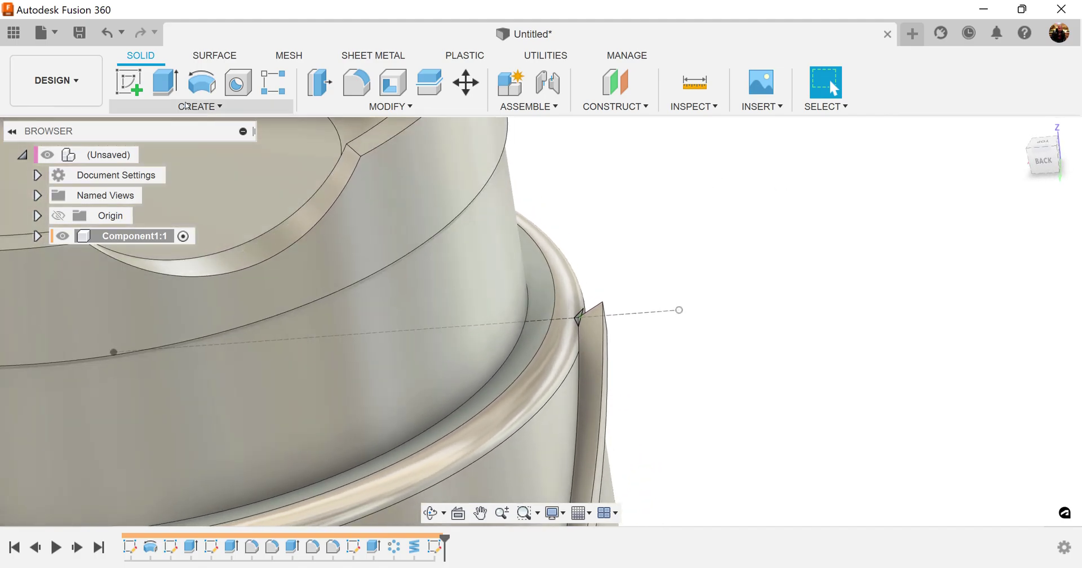
click(186, 106)
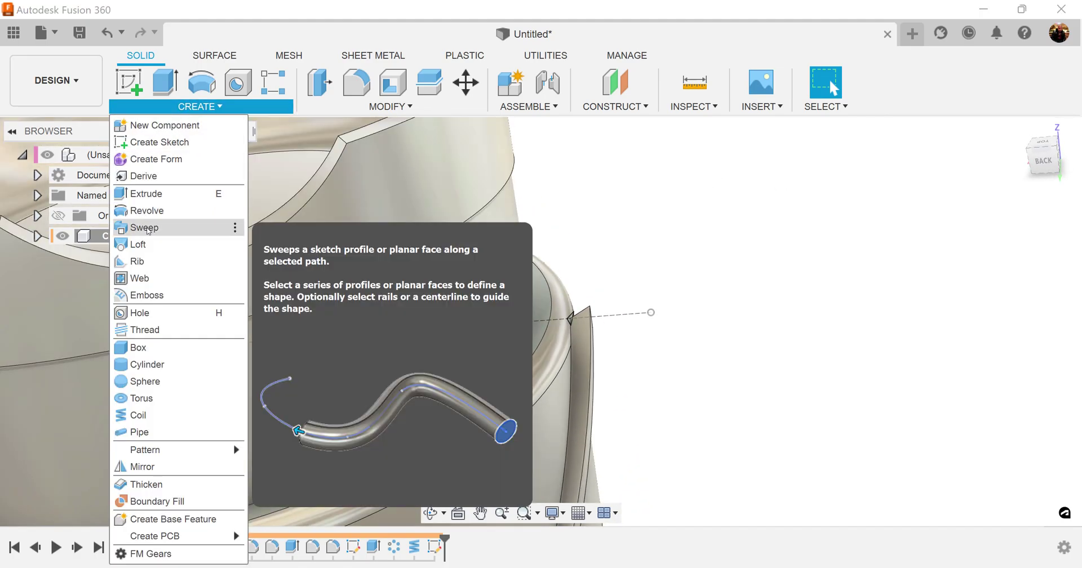
click(141, 227)
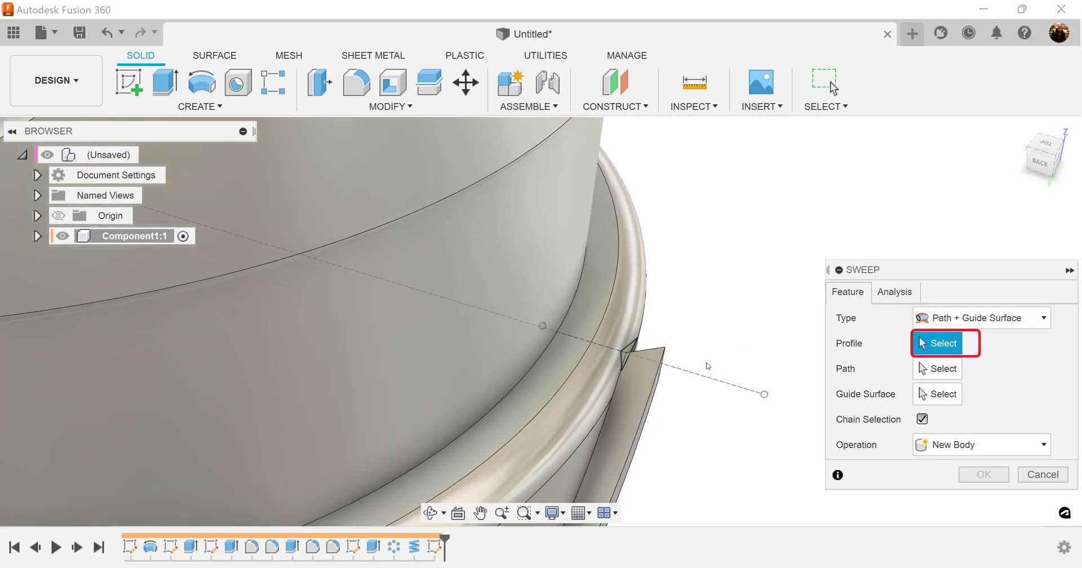
click(659, 372)
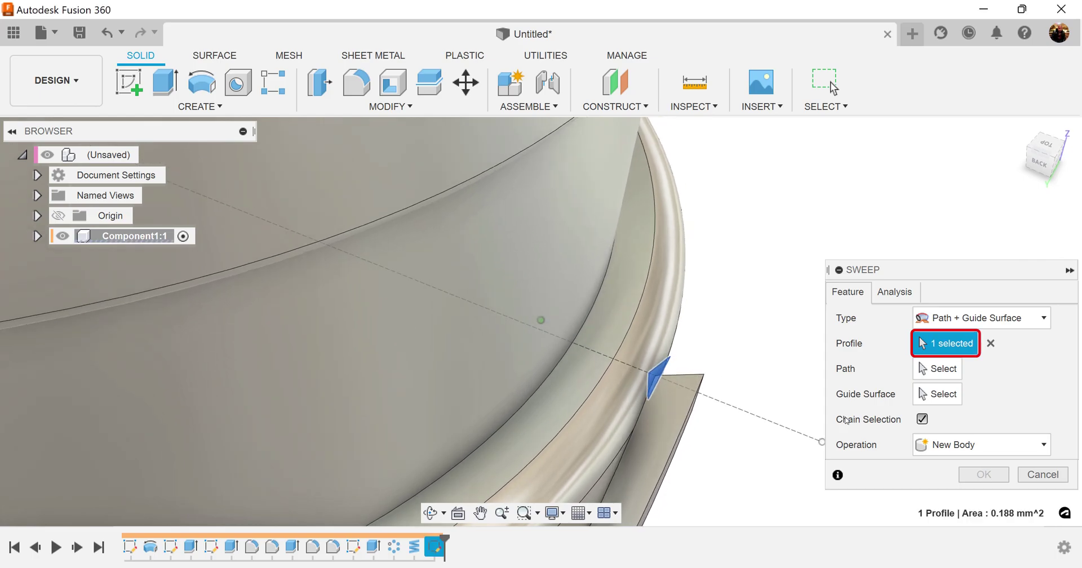
click(936, 369)
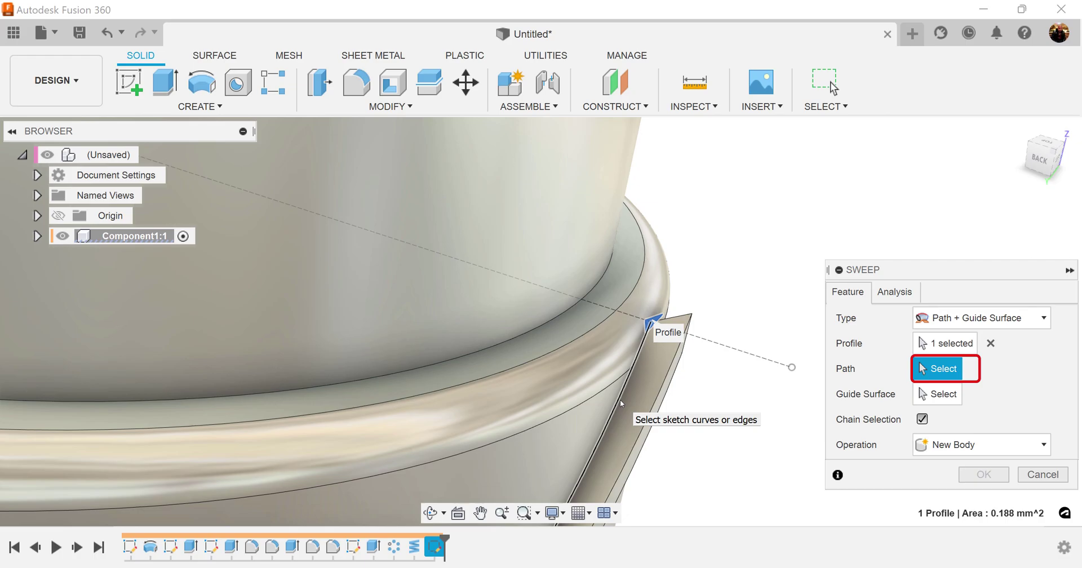
click(619, 400)
click(925, 395)
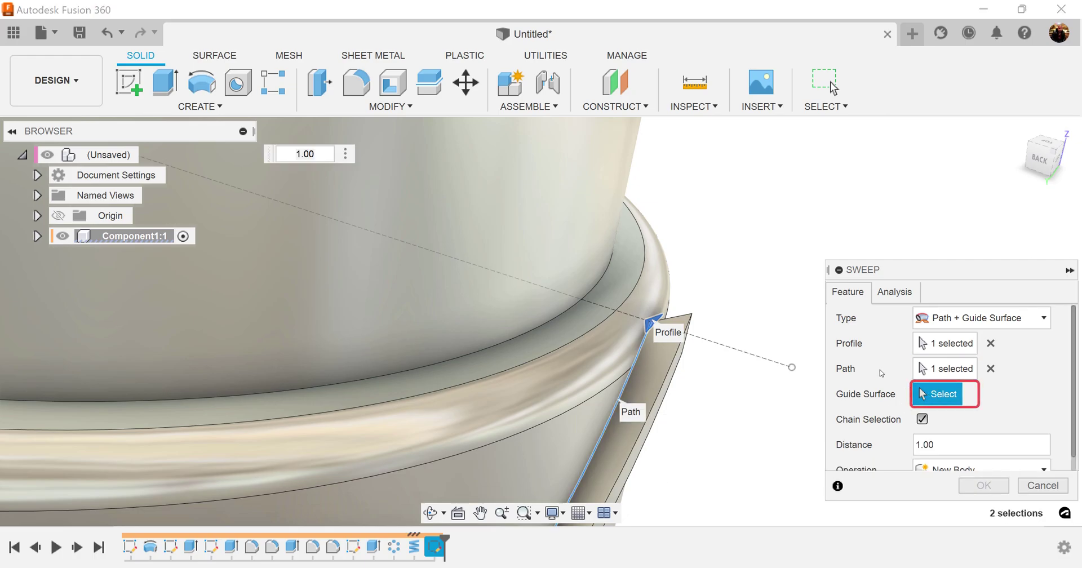
click(645, 371)
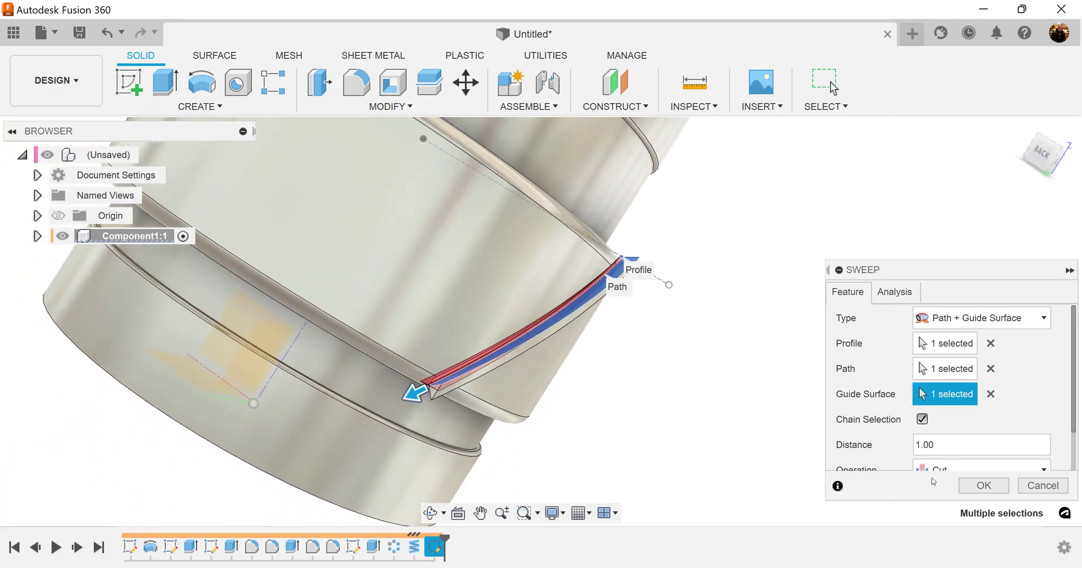
drag(1074, 426, 1070, 464)
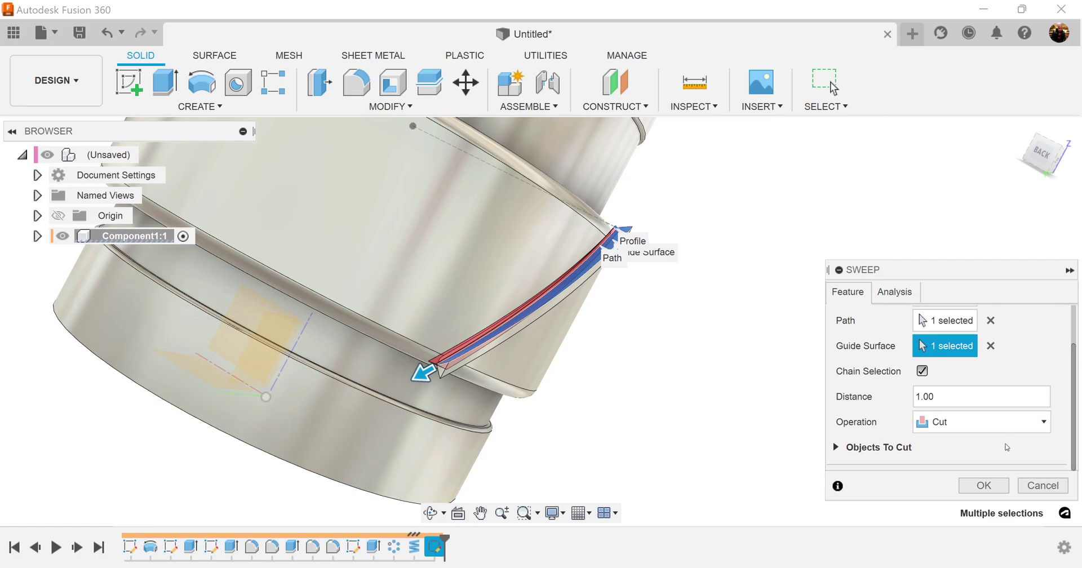
click(984, 486)
scroll(219, 162, up, 2)
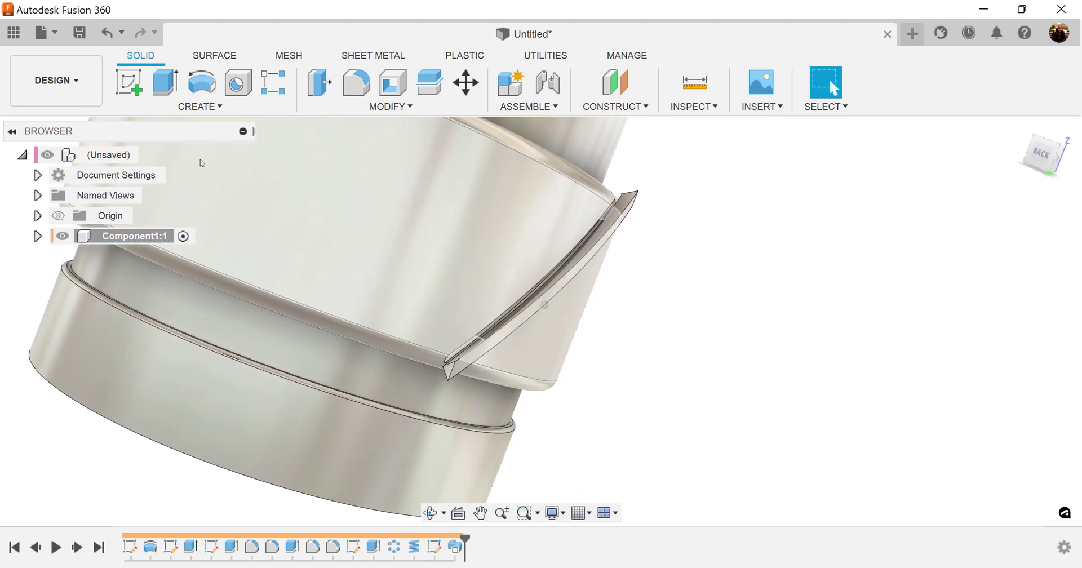
Hide the coil body, Body2, so only the main cylindrical body is displayed.
click(37, 235)
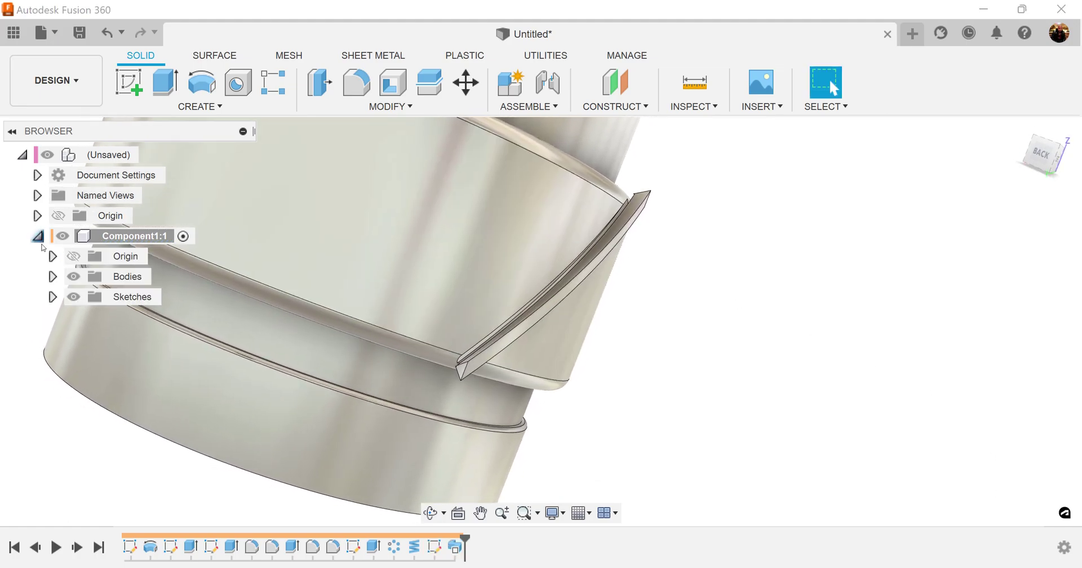
click(52, 276)
click(88, 316)
Mirror the swept groove feature across the origin YZ plane with the Optimized compute option.
shift+middle_drag(582, 367, 880, 328)
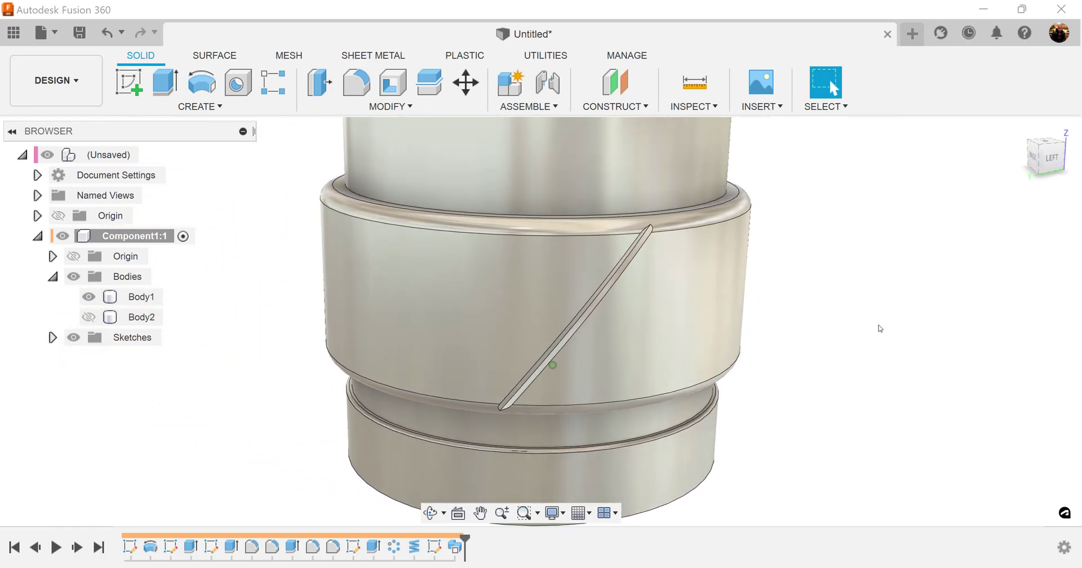
click(204, 106)
click(163, 467)
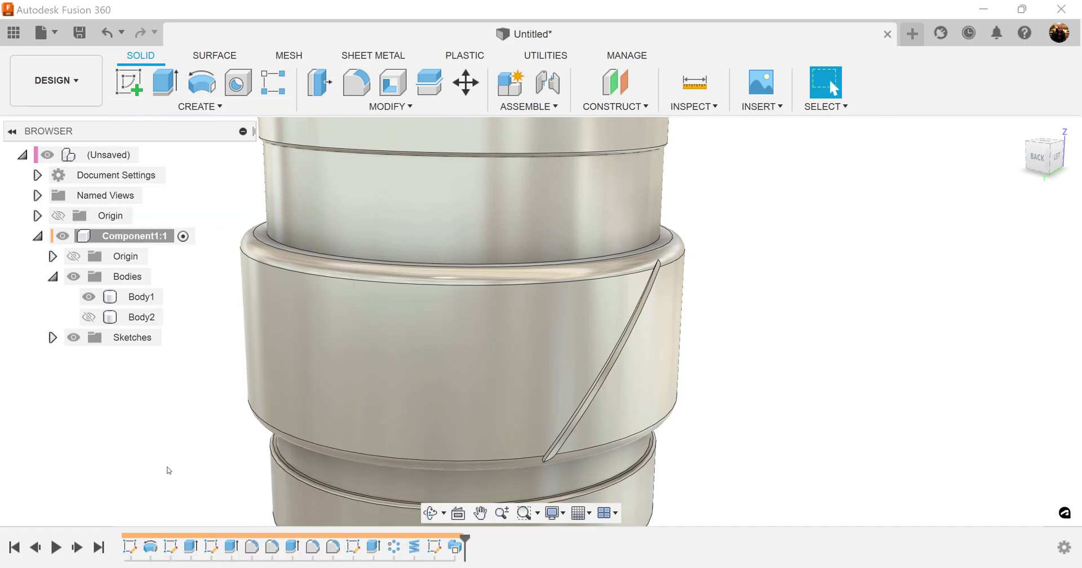
shift+middle_drag(1034, 392, 1007, 233)
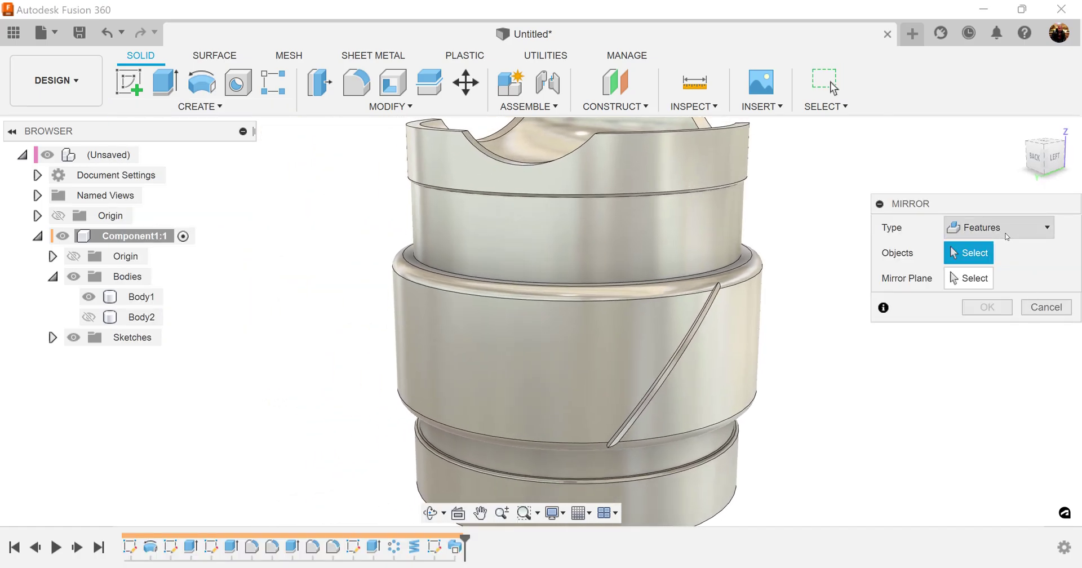
click(456, 547)
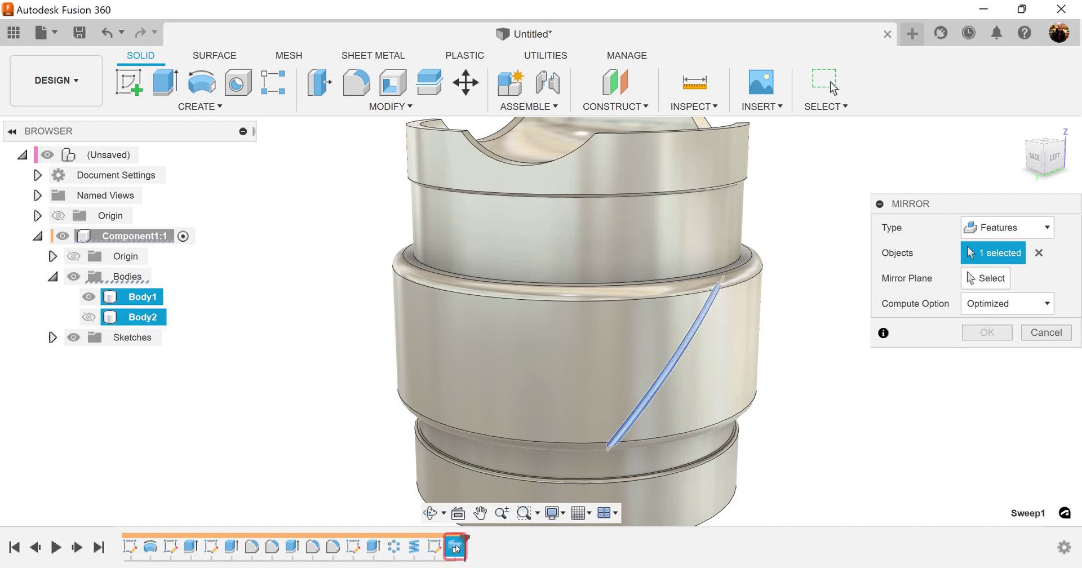
shift+middle_drag(958, 396, 956, 394)
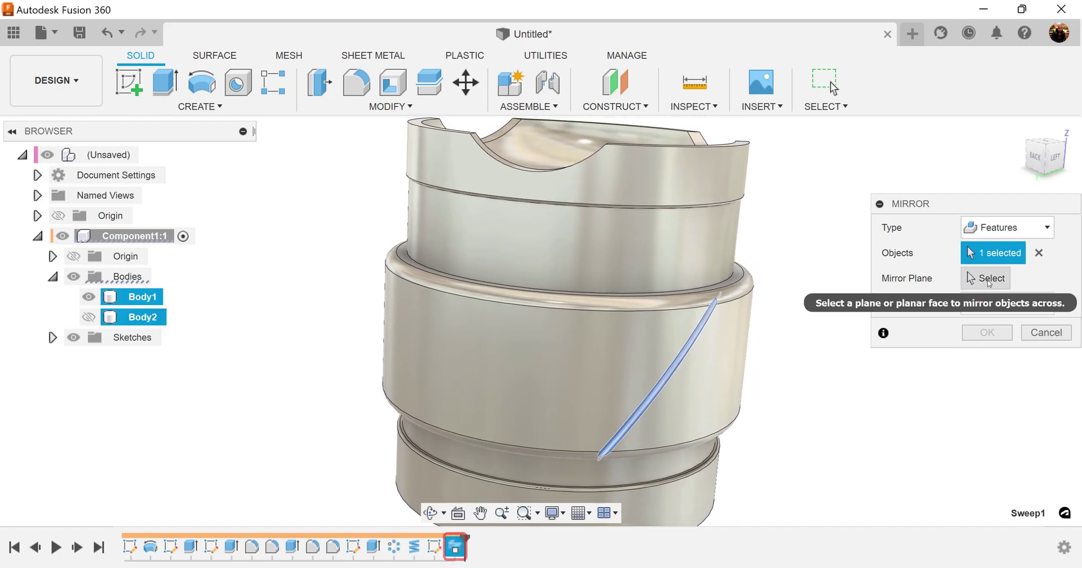
click(987, 278)
shift+middle_drag(541, 314, 557, 429)
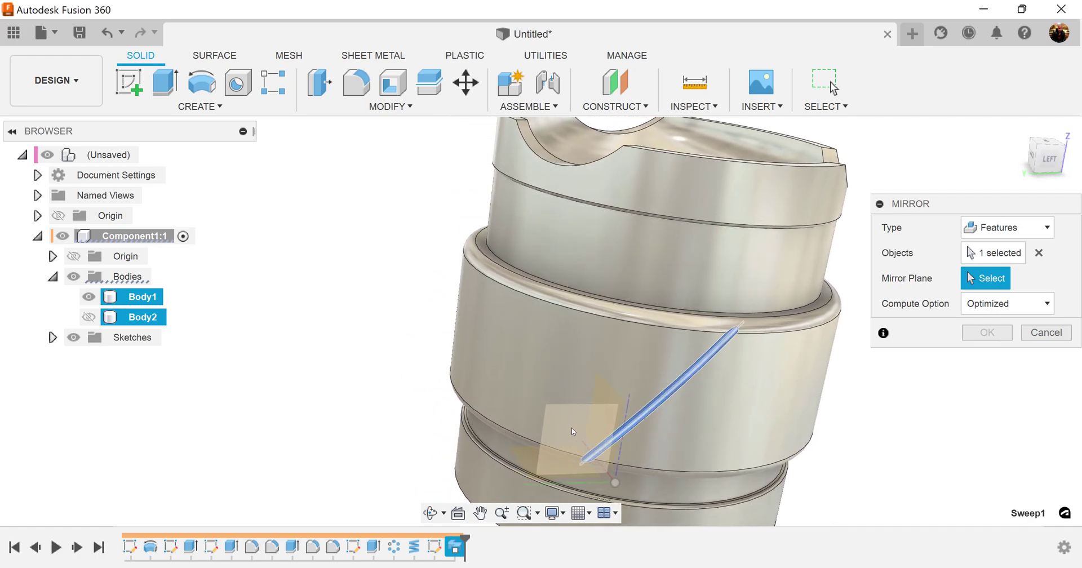
click(573, 432)
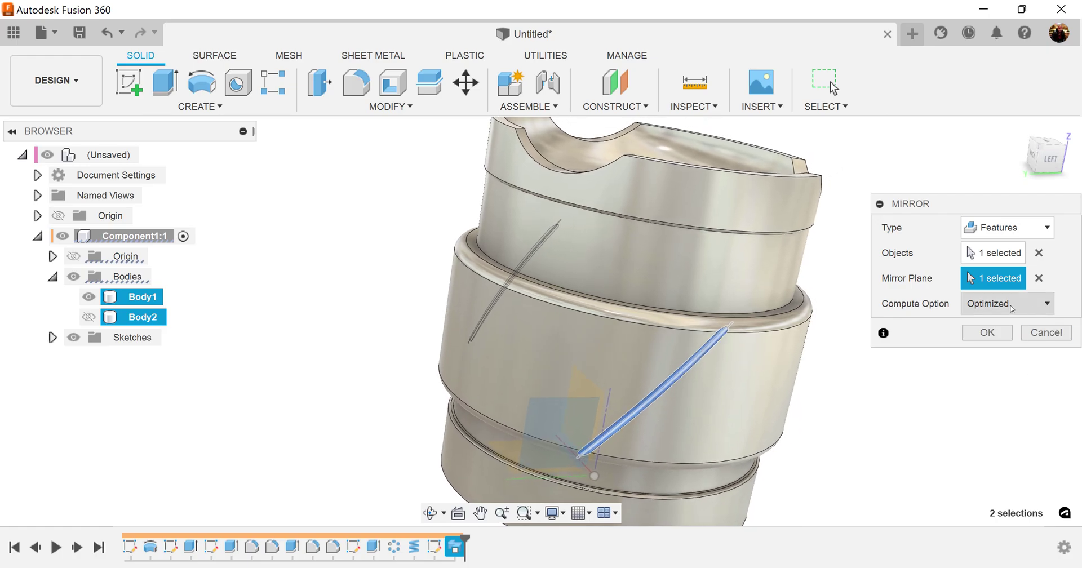
click(998, 334)
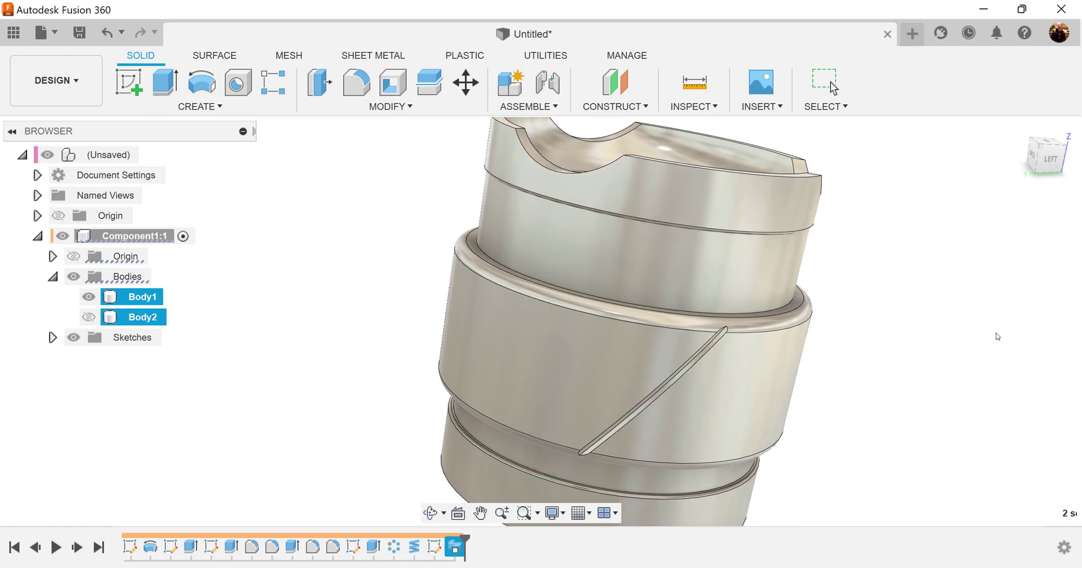
Circular-pattern the sweep and mirror features around the cylinder's axis with full angular spacing and a quantity of 43.
shift+middle_drag(546, 321, 483, 422)
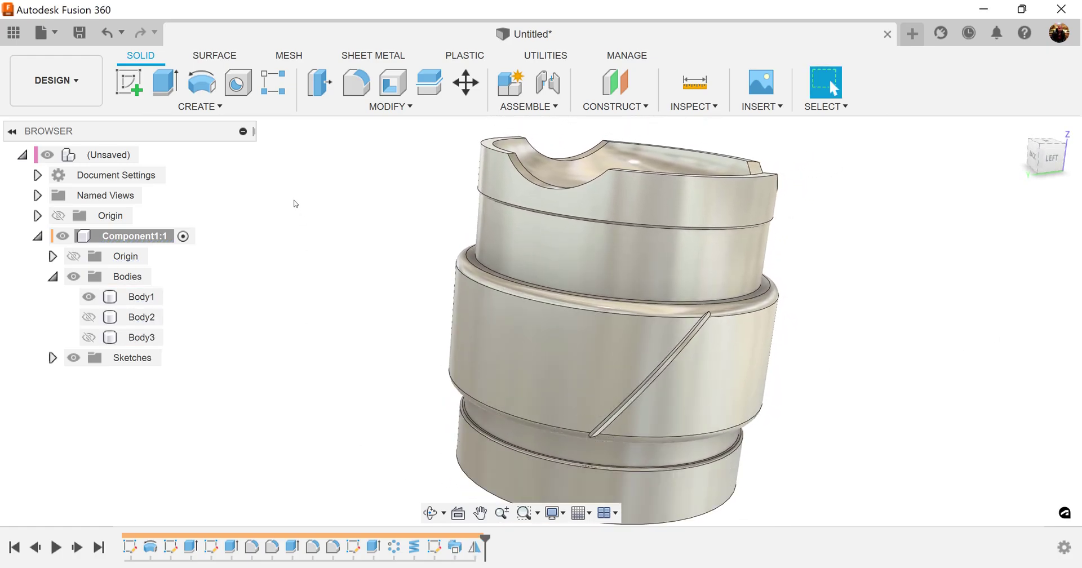
click(191, 106)
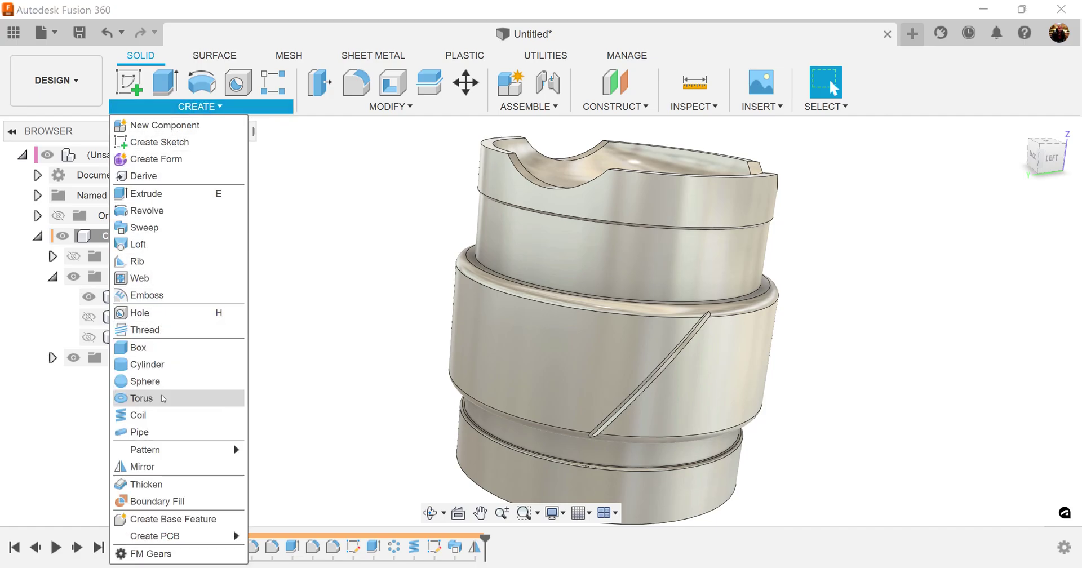
mouse_move(166, 450)
click(323, 468)
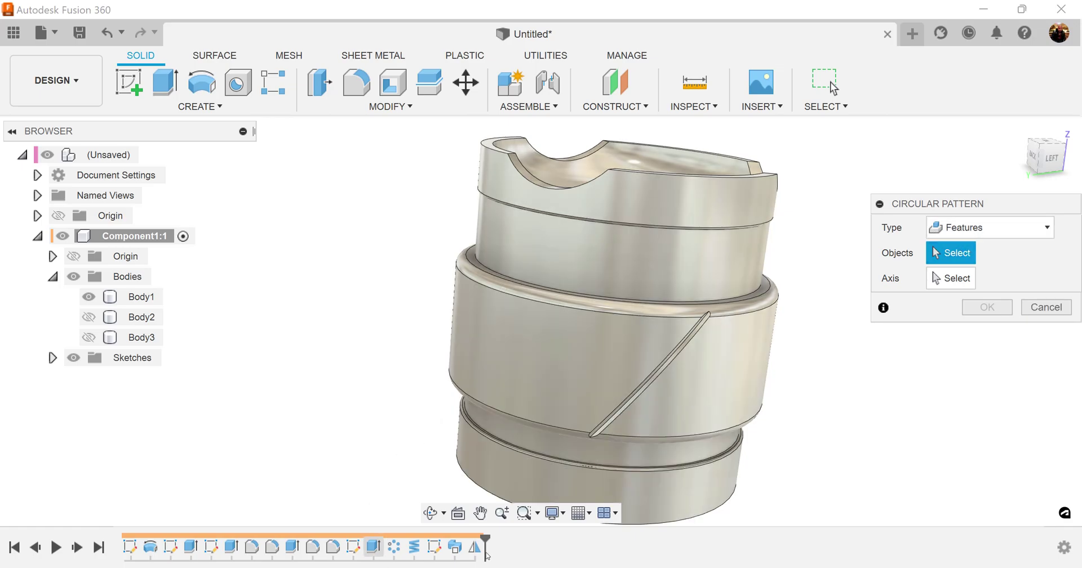
click(453, 548)
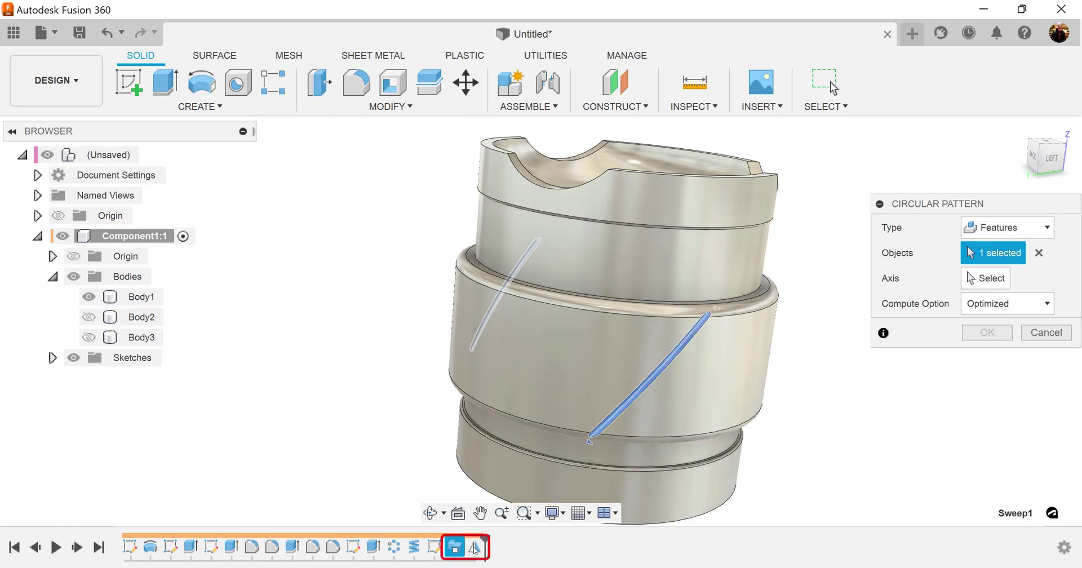
click(473, 547)
click(982, 280)
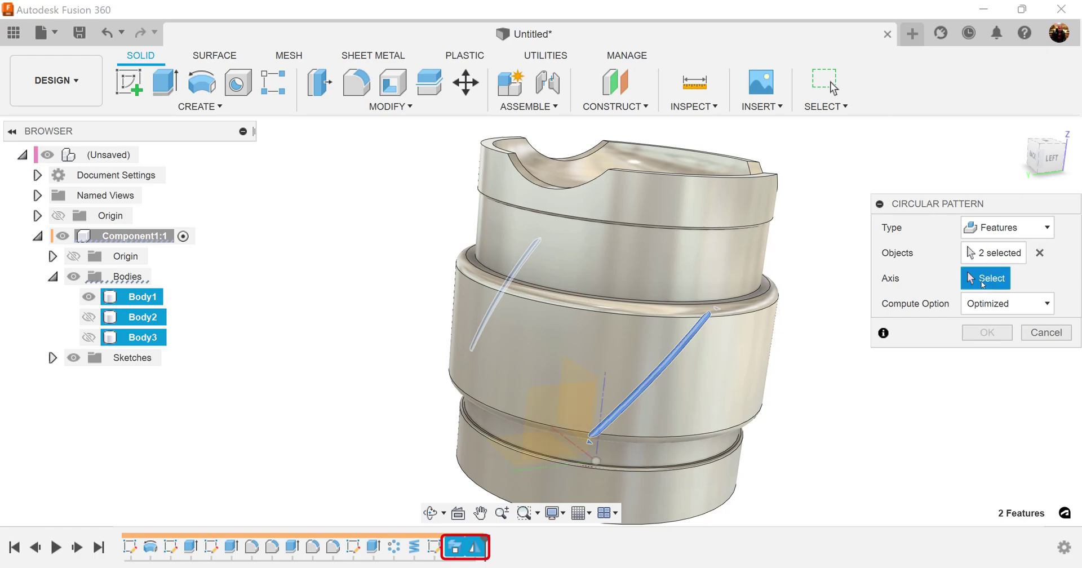
click(711, 489)
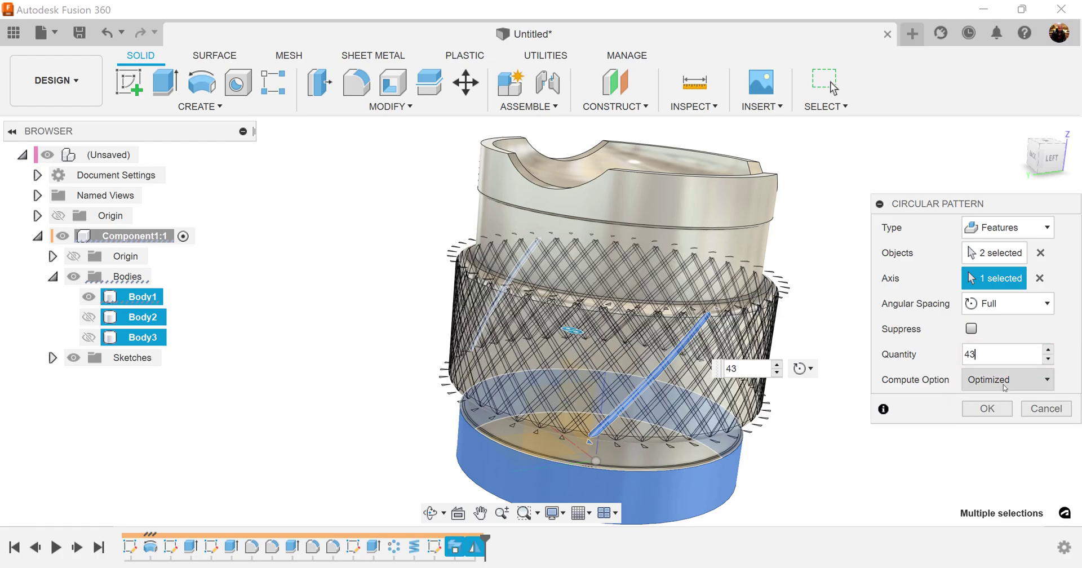
click(987, 408)
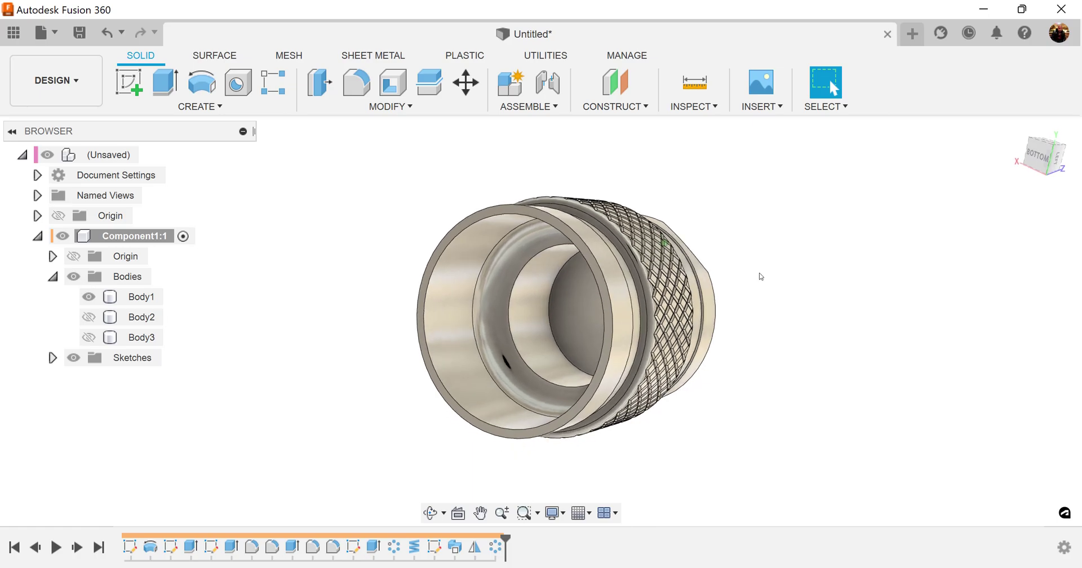
Start a full-length, modeled ISO Metric thread on the inner face of the wide open bore.
click(196, 108)
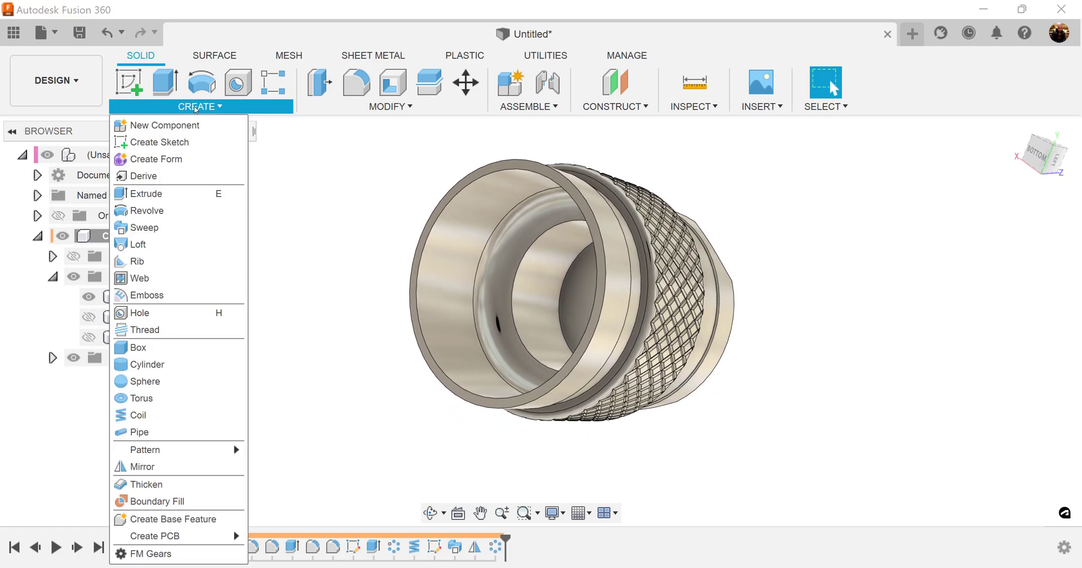
click(145, 330)
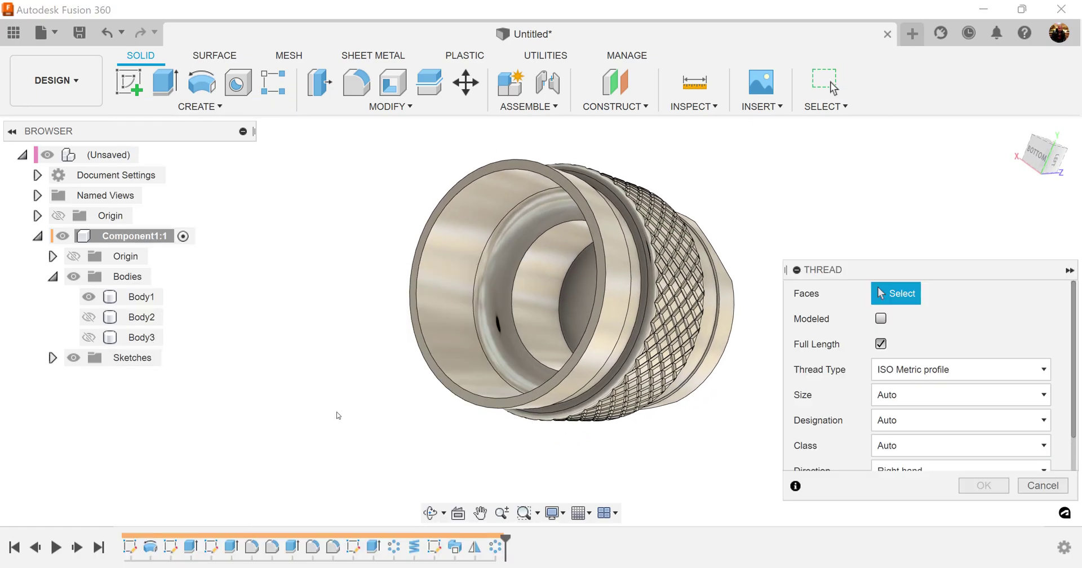
click(460, 280)
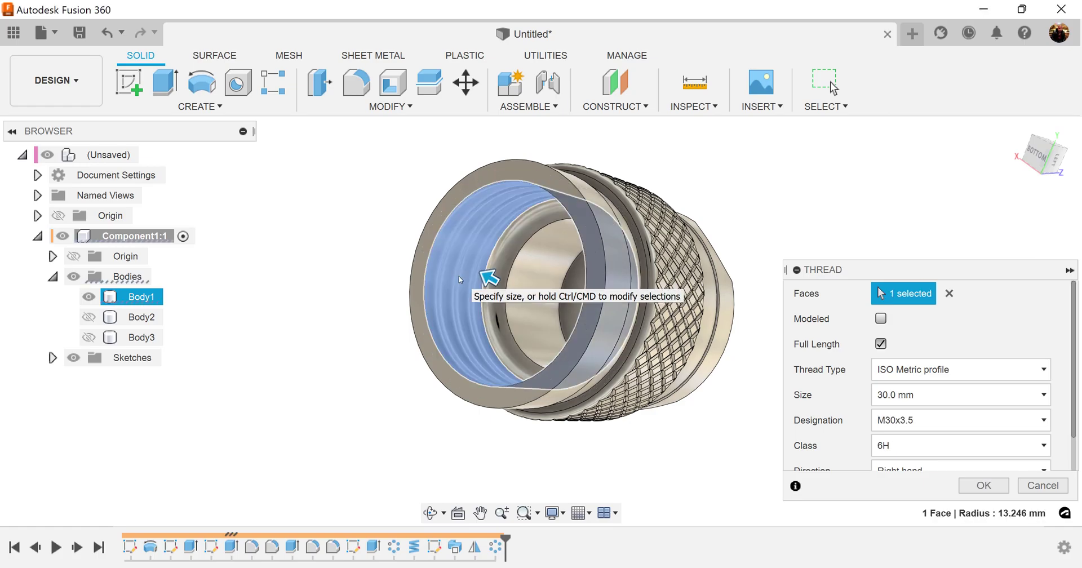
click(881, 319)
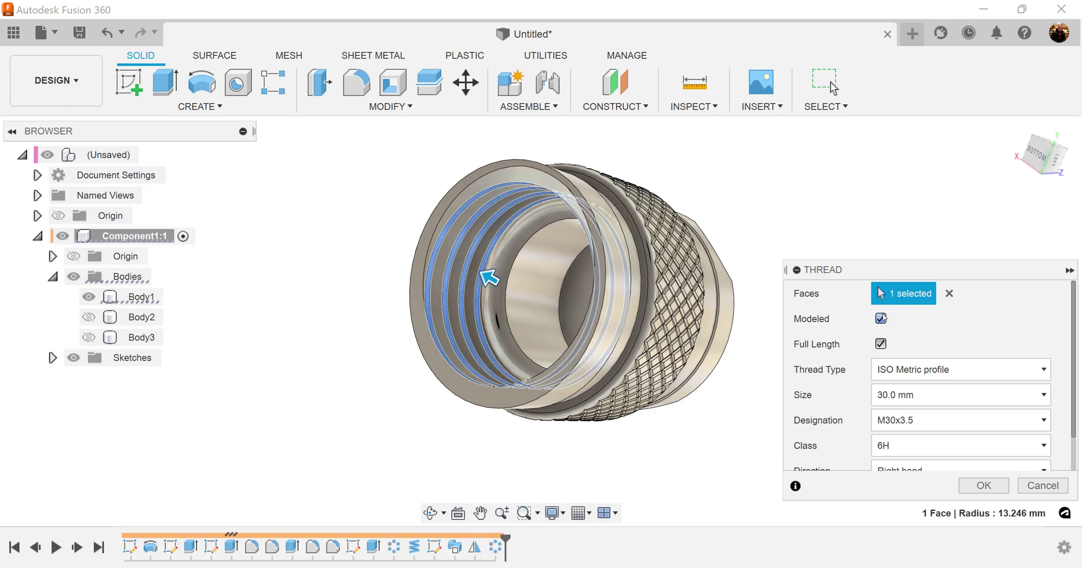
Set the bore thread's size to 30.0 mm and its designation to M30x1.5.
scroll(1038, 405, down, 1)
scroll(1075, 434, down, 2)
click(1039, 380)
click(1040, 379)
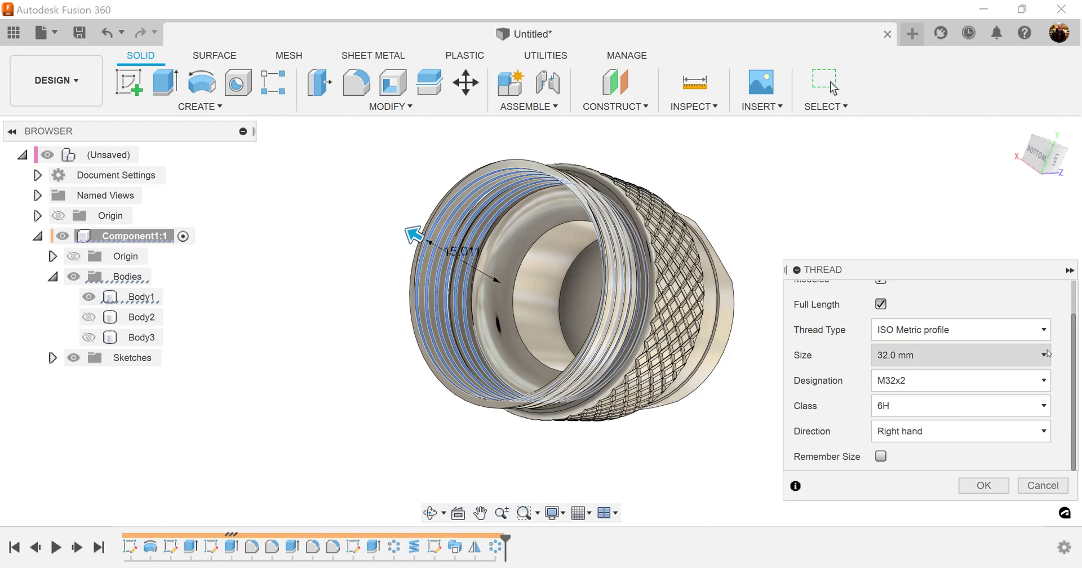
scroll(1013, 356, up, 1)
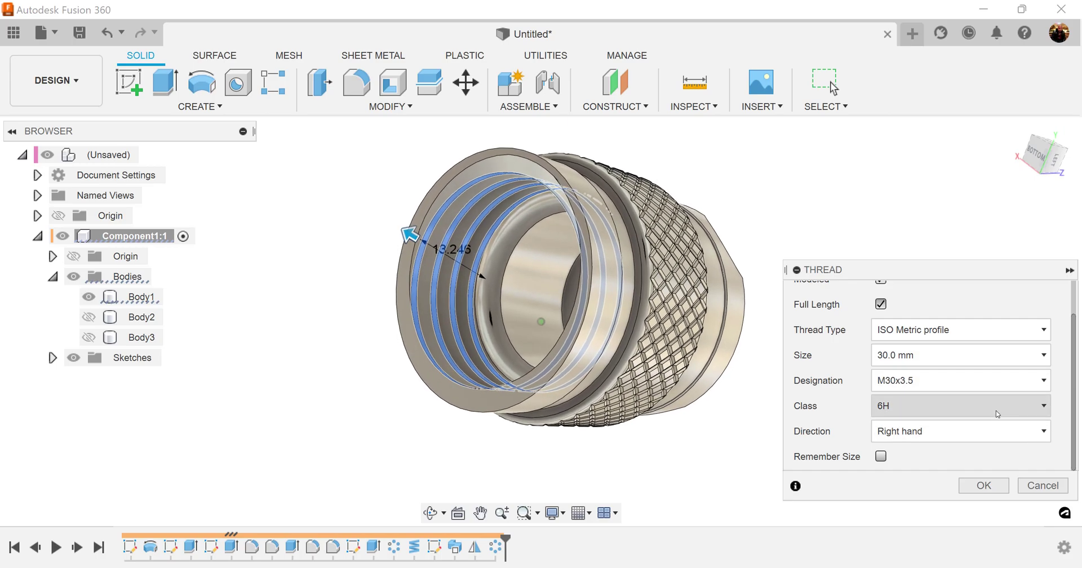
click(1043, 382)
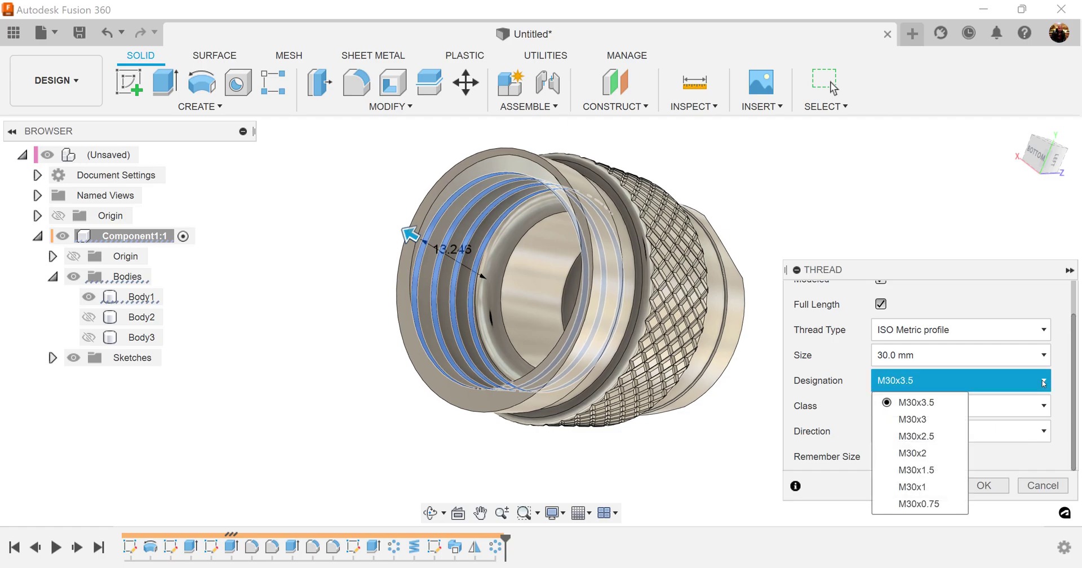
click(940, 471)
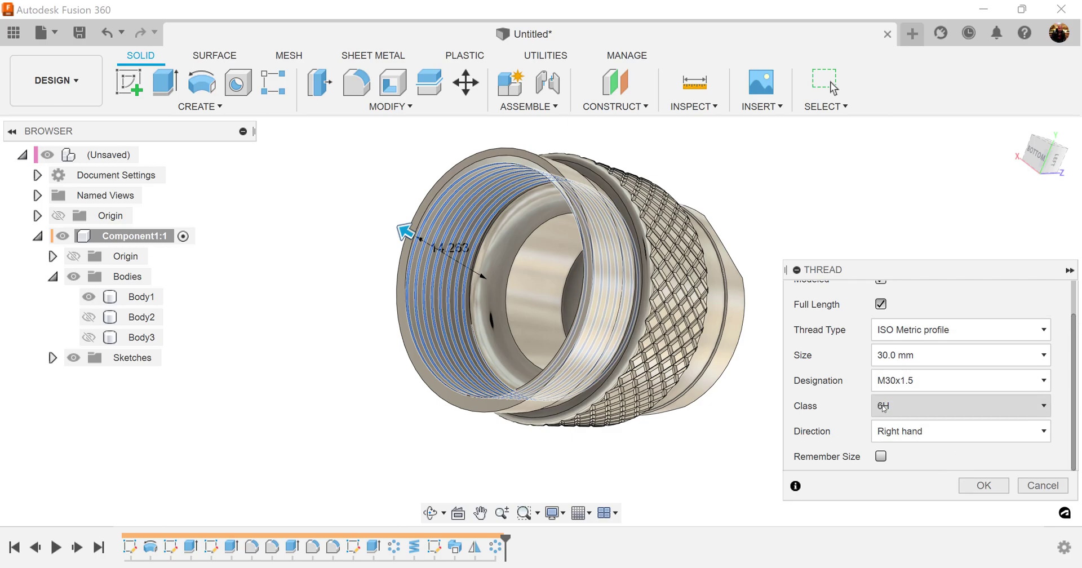
scroll(1017, 430, up, 2)
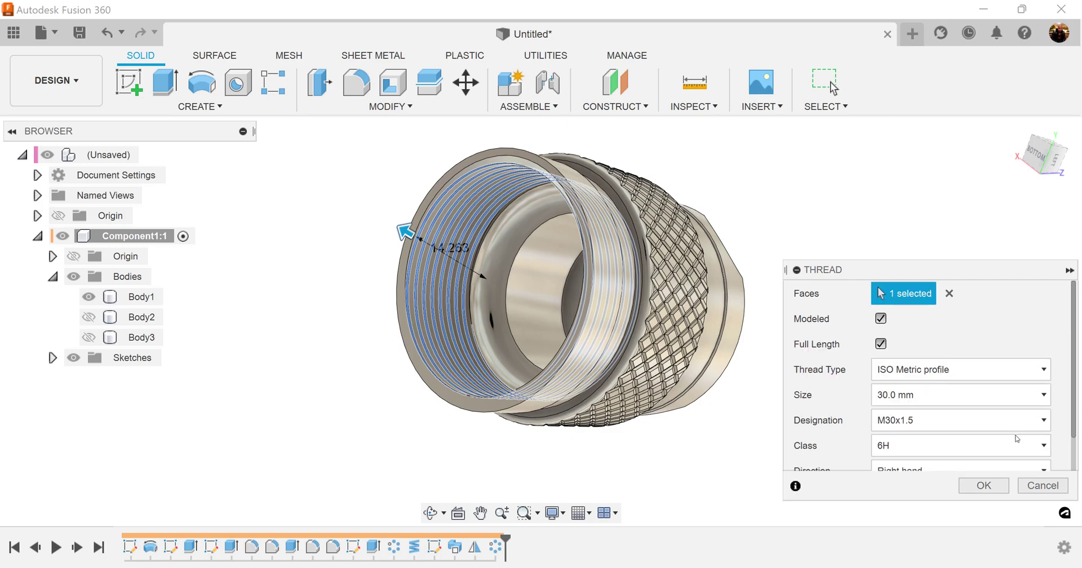
Apply the modeled M30x1.5 thread to the inner face of the wide bore.
click(1003, 489)
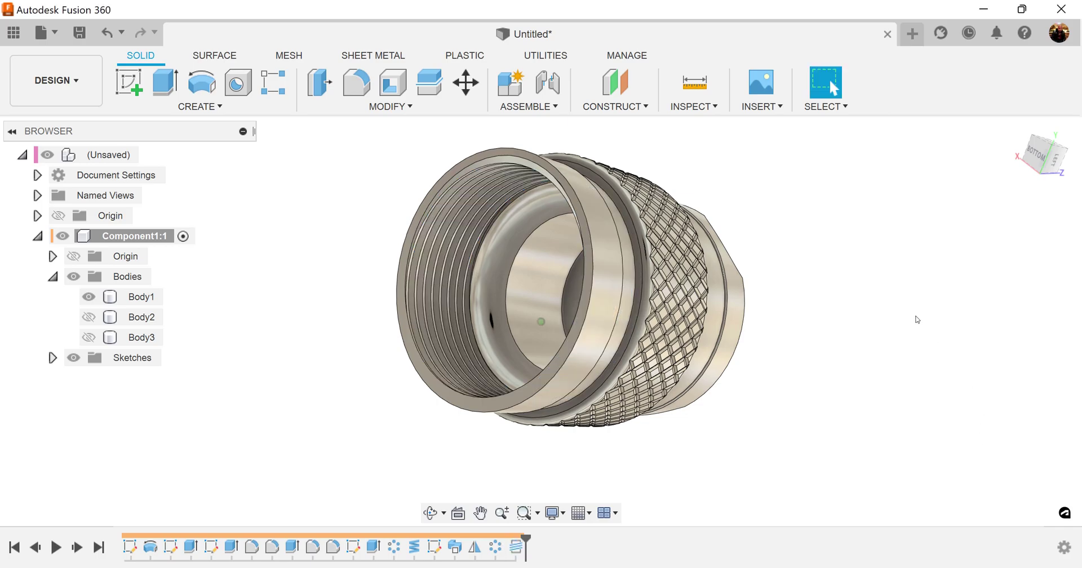
shift+middle_drag(918, 319, 917, 320)
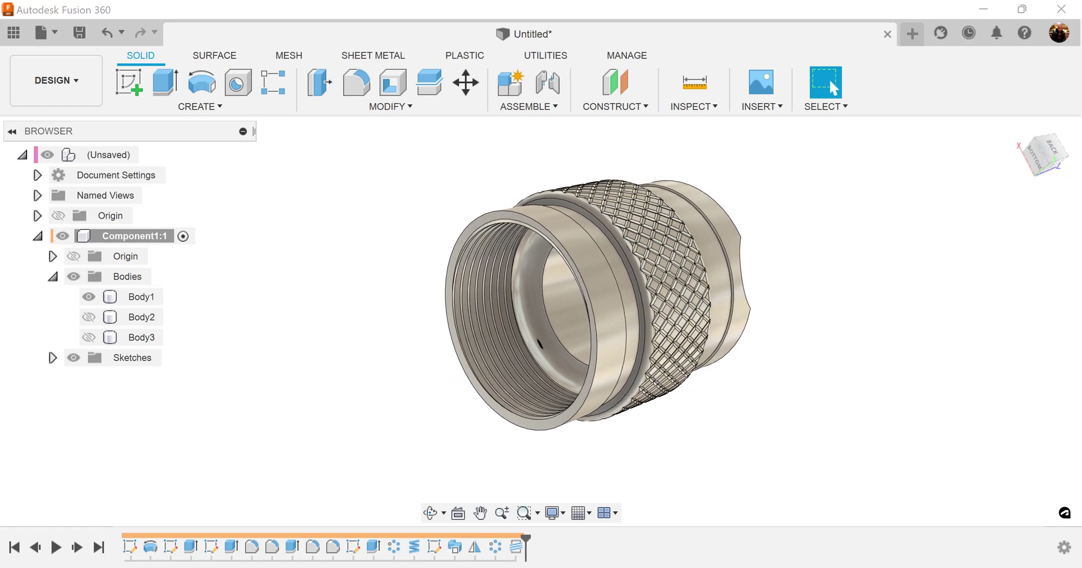
shift+middle_drag(863, 340, 362, 87)
Start a constant-radius fillet and select the annular end face around the threaded opening.
click(362, 87)
shift+middle_drag(609, 169, 507, 189)
scroll(514, 194, up, 2)
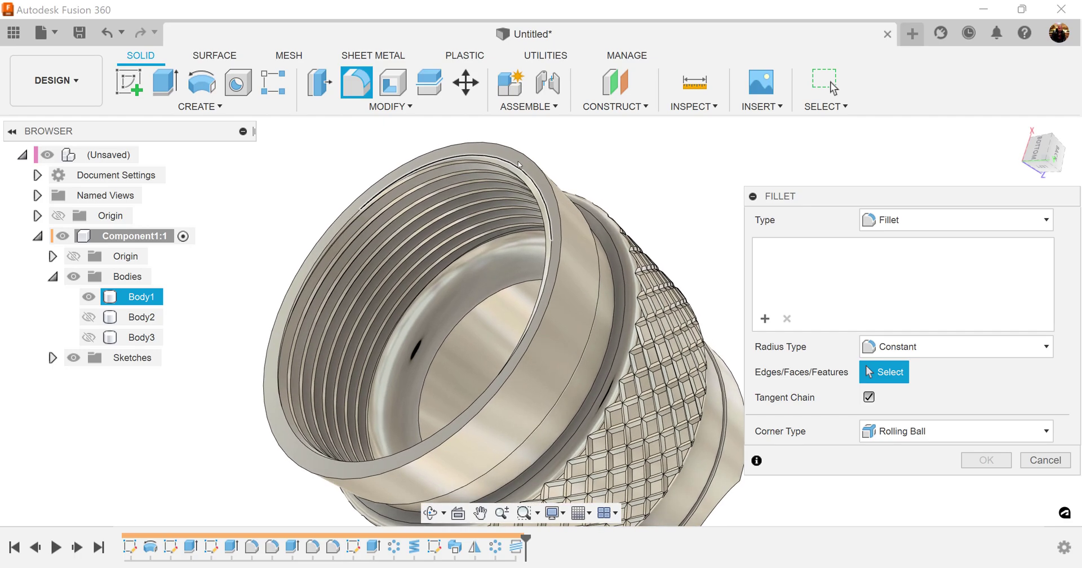
click(520, 163)
shift+middle_drag(534, 251, 161, 264)
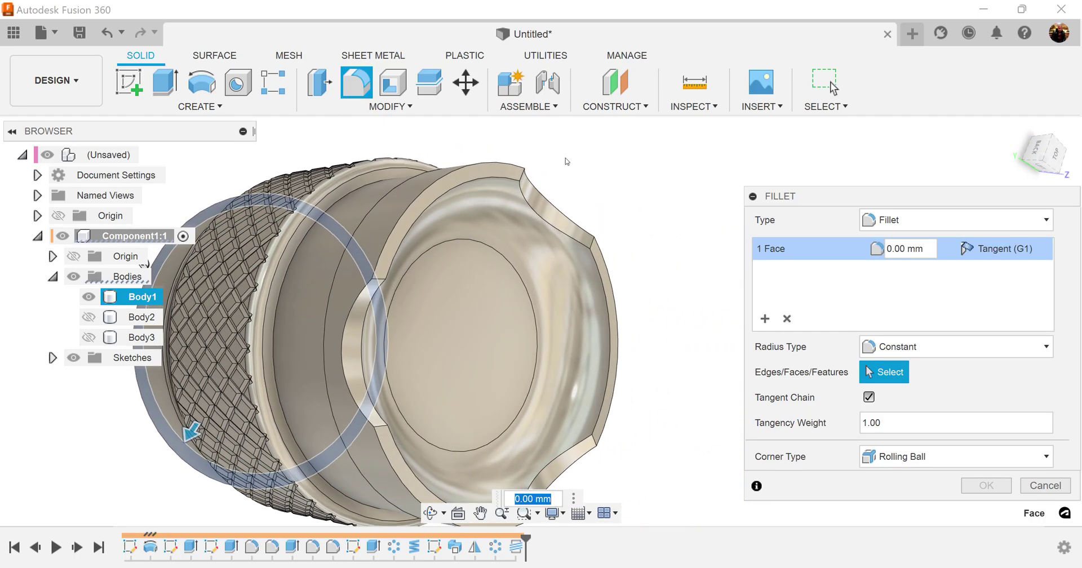
Add all end faces of the scalloped rim, including the curved cutout faces, to the fillet selection.
click(510, 172)
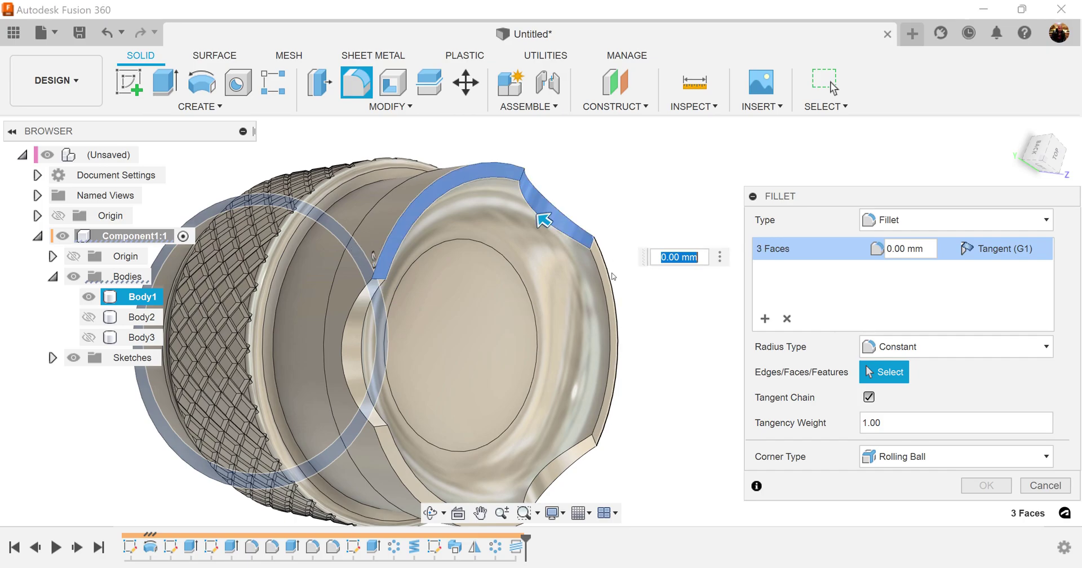
shift+middle_drag(606, 282, 623, 320)
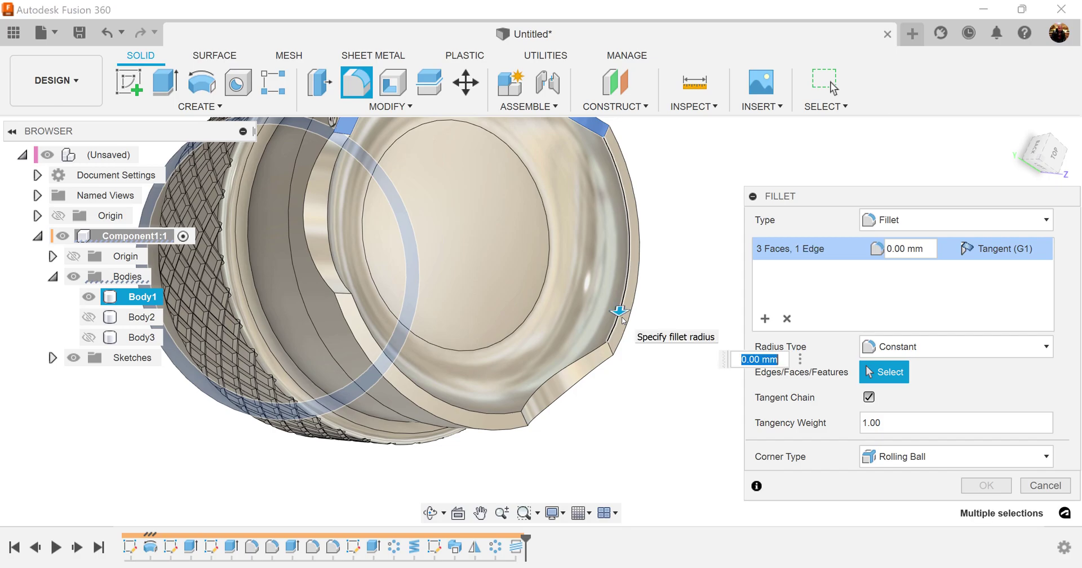
click(590, 368)
scroll(620, 332, up, 2)
shift+middle_drag(627, 339, 592, 319)
click(604, 293)
click(508, 448)
shift+middle_drag(507, 448, 482, 287)
scroll(507, 316, up, 2)
click(484, 288)
Set the fillet radius to 0.2 mm and apply it to the selected rim faces at both ends.
scroll(496, 304, down, 5)
scroll(712, 361, up, 1)
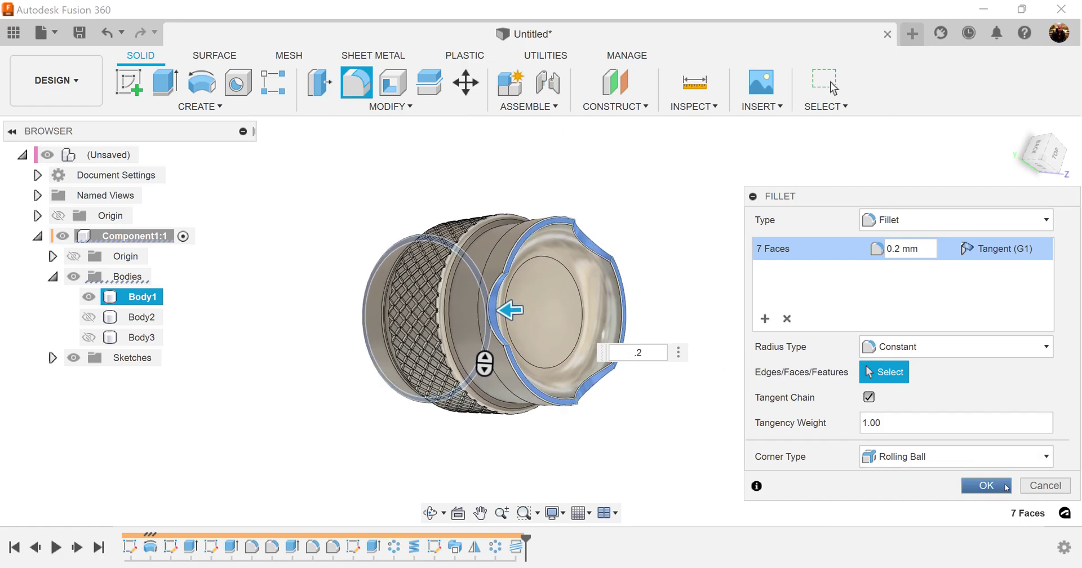
click(989, 486)
shift+middle_drag(770, 296, 770, 297)
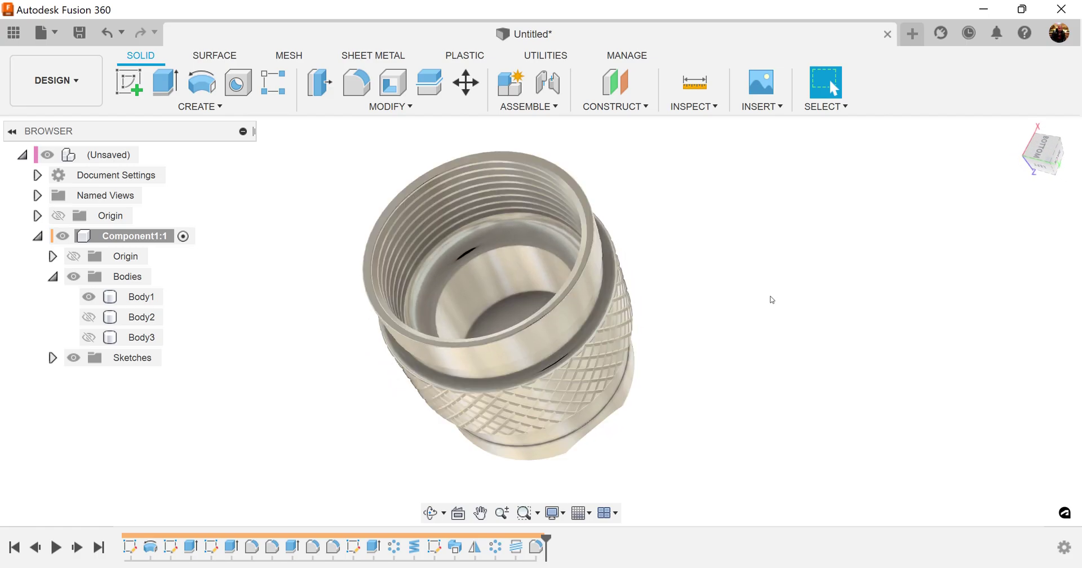